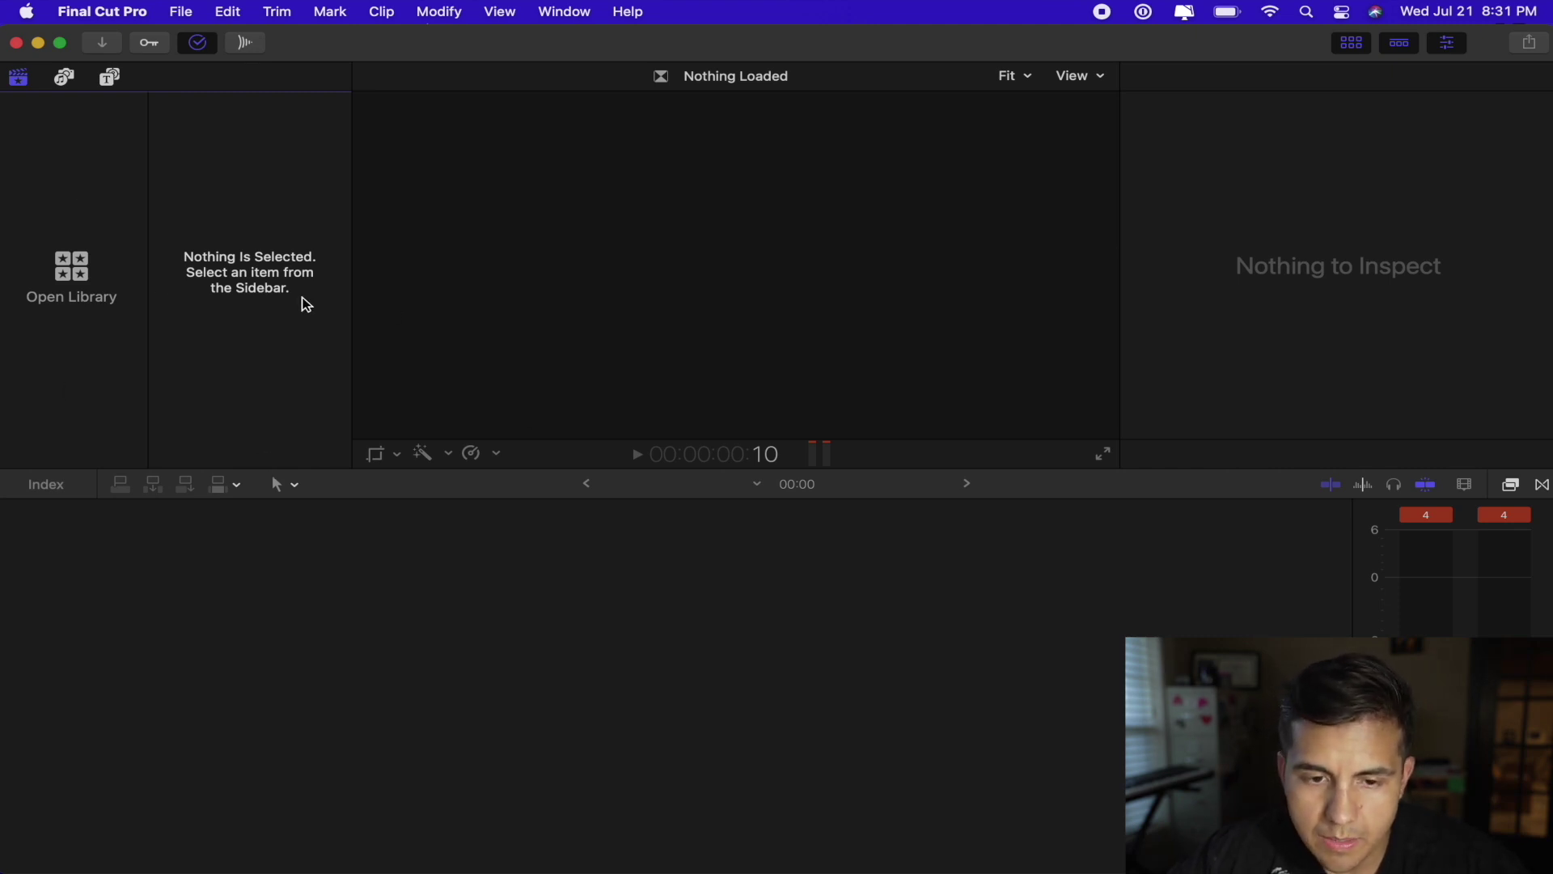
- Check which applications are running in the Force Quit Applications window, then close it without quitting any
left_click(27, 12)
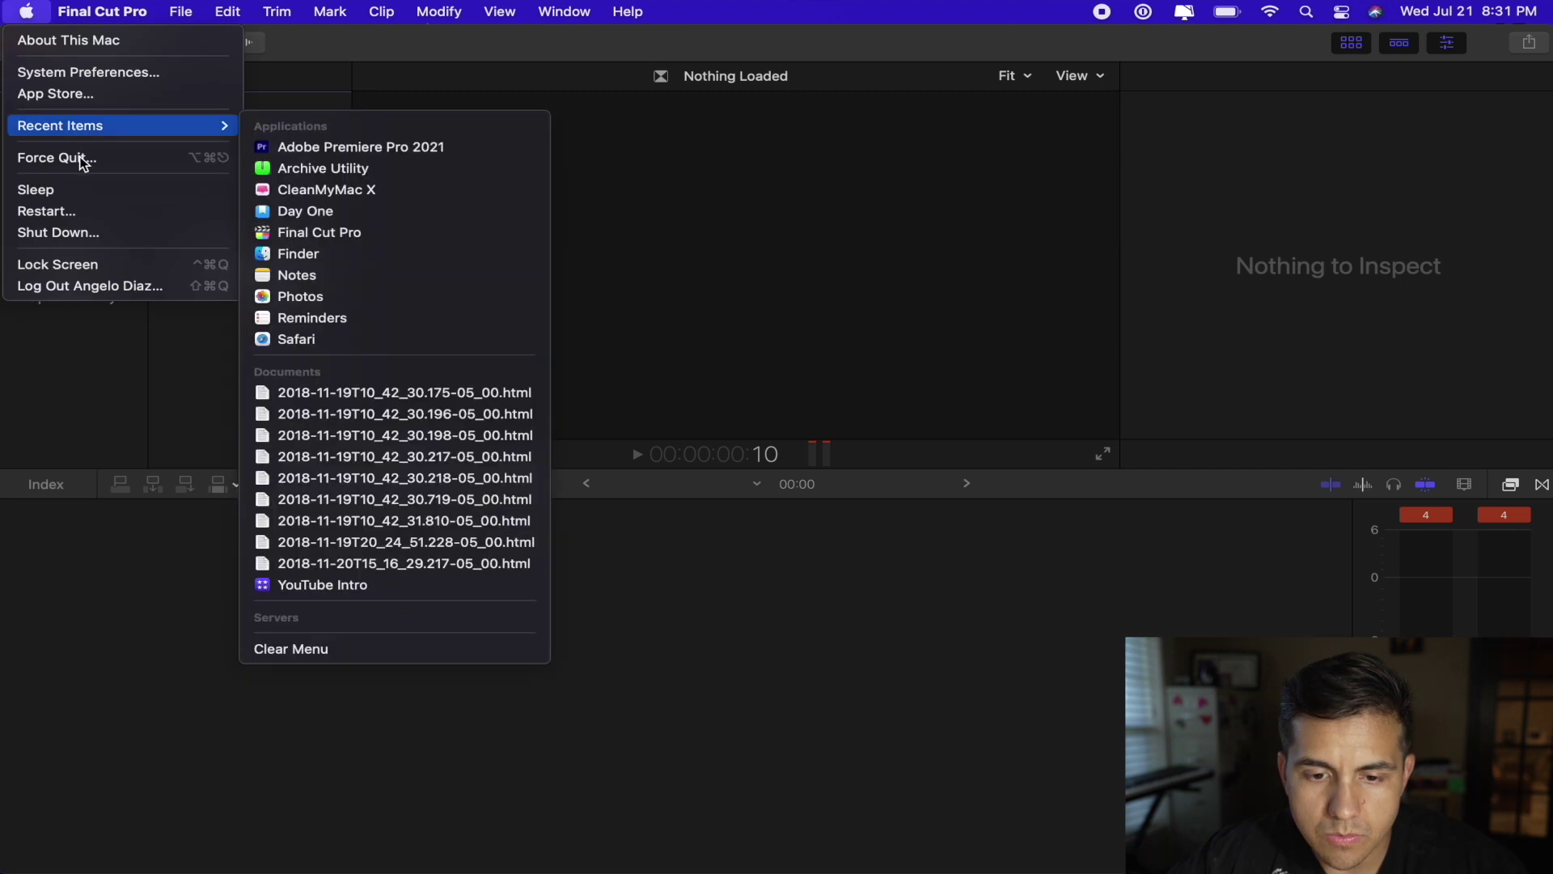
left_click(84, 161)
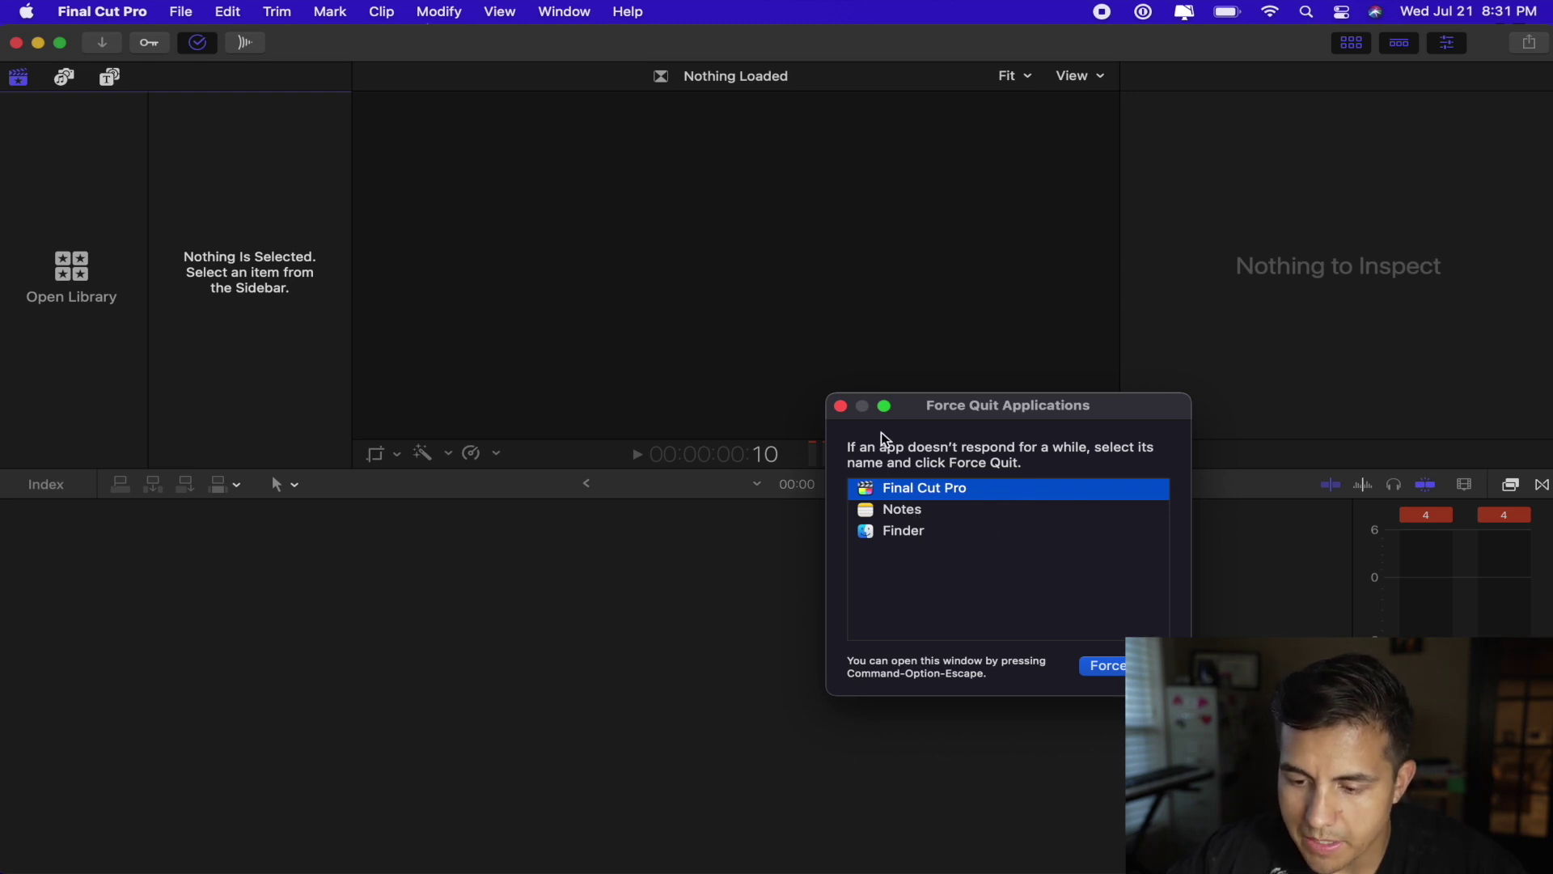
left_click(842, 406)
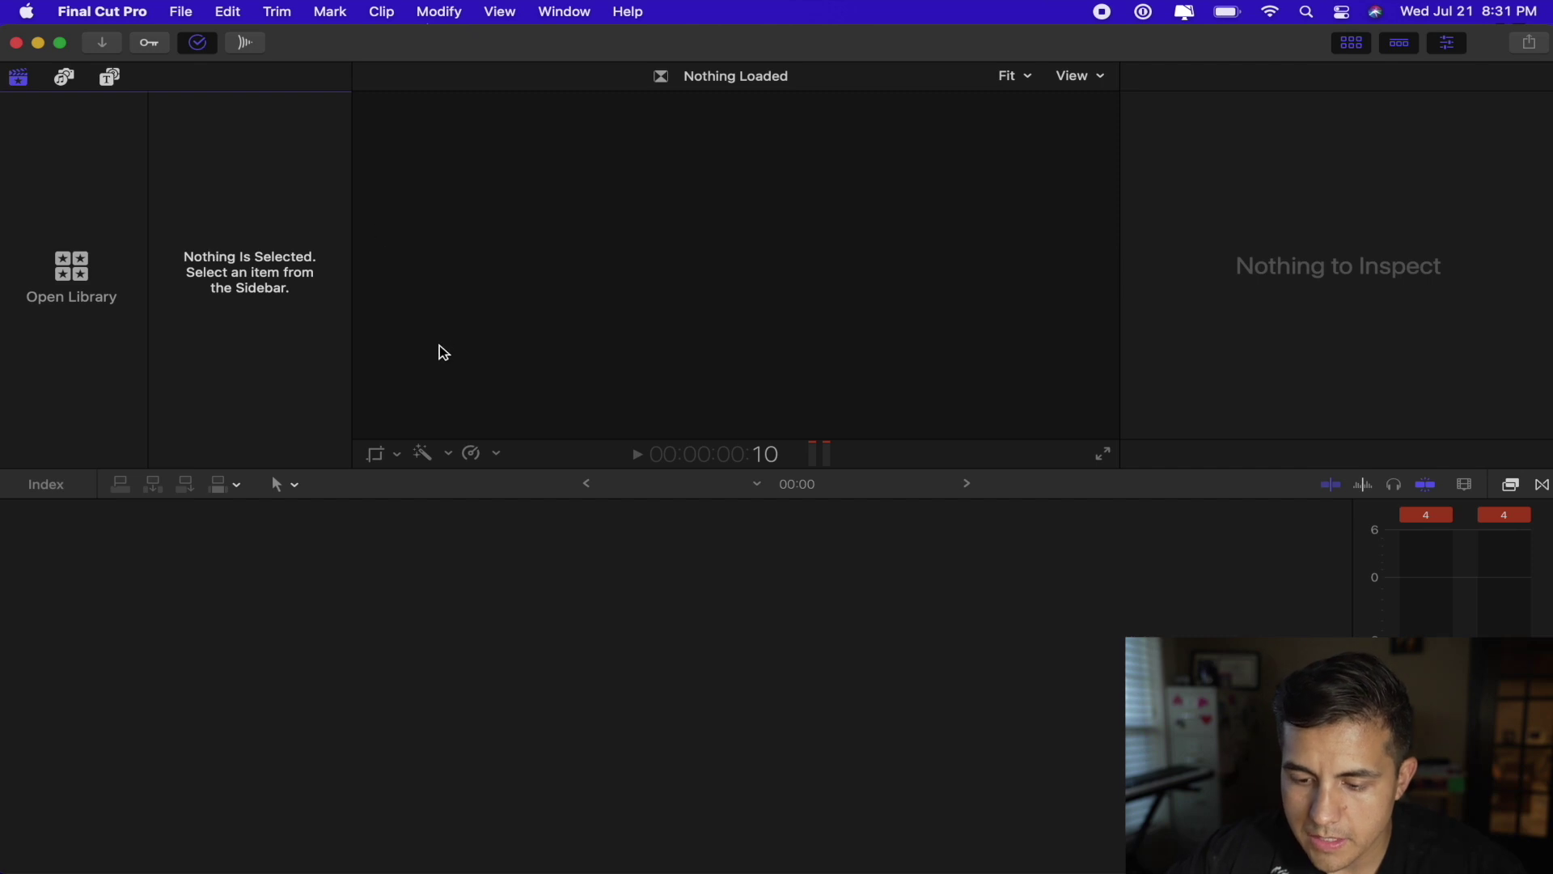
- Launch Adobe Premiere Pro 2021 and move its start window up to the edge of the screen
key("F4")
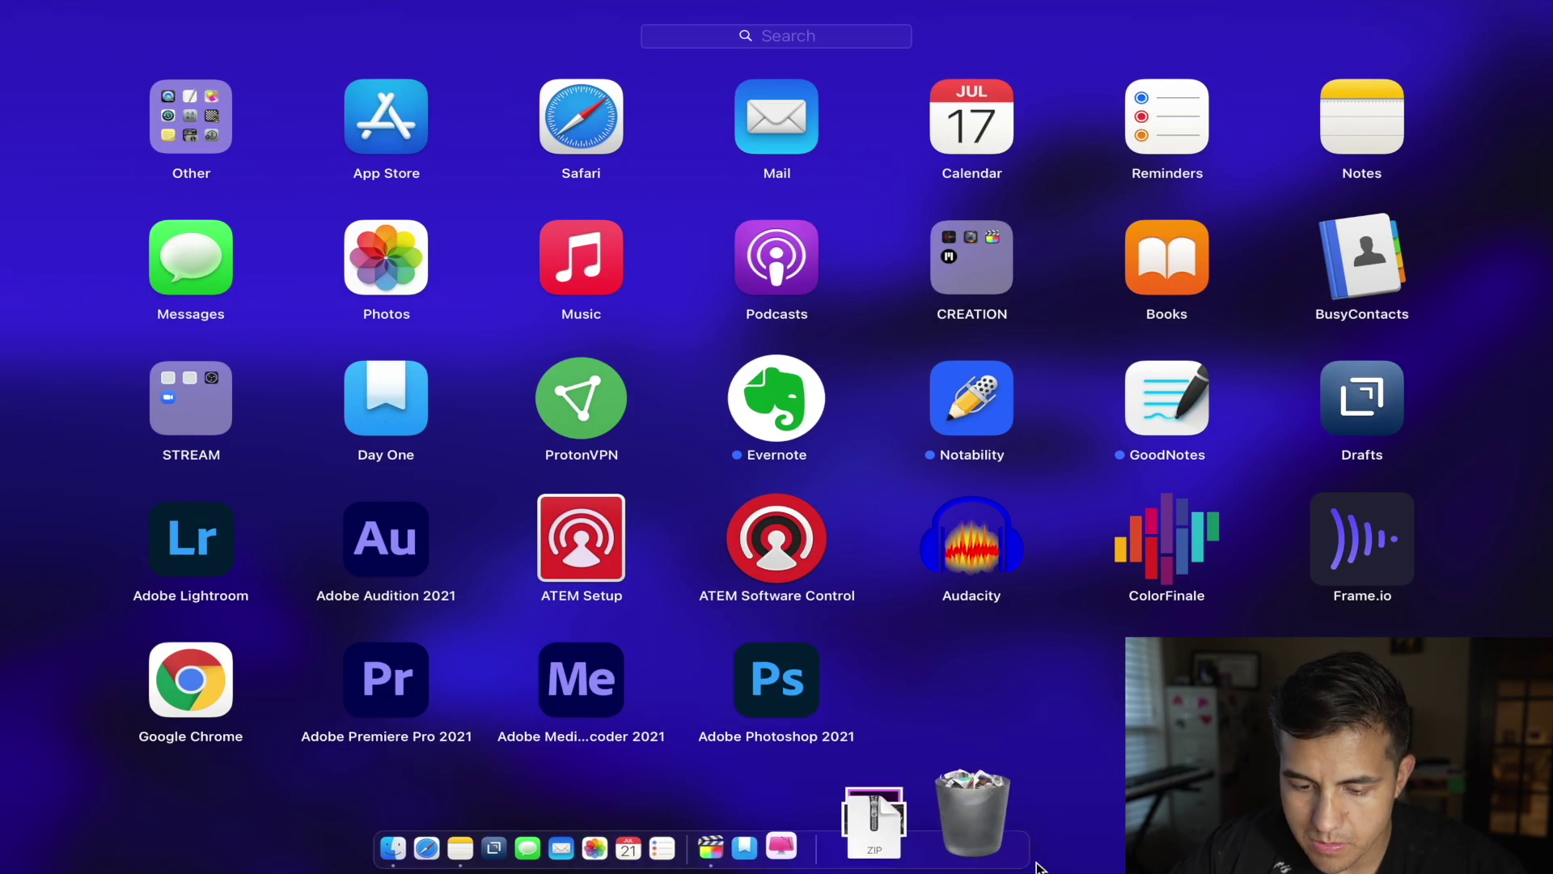
left_click(400, 676)
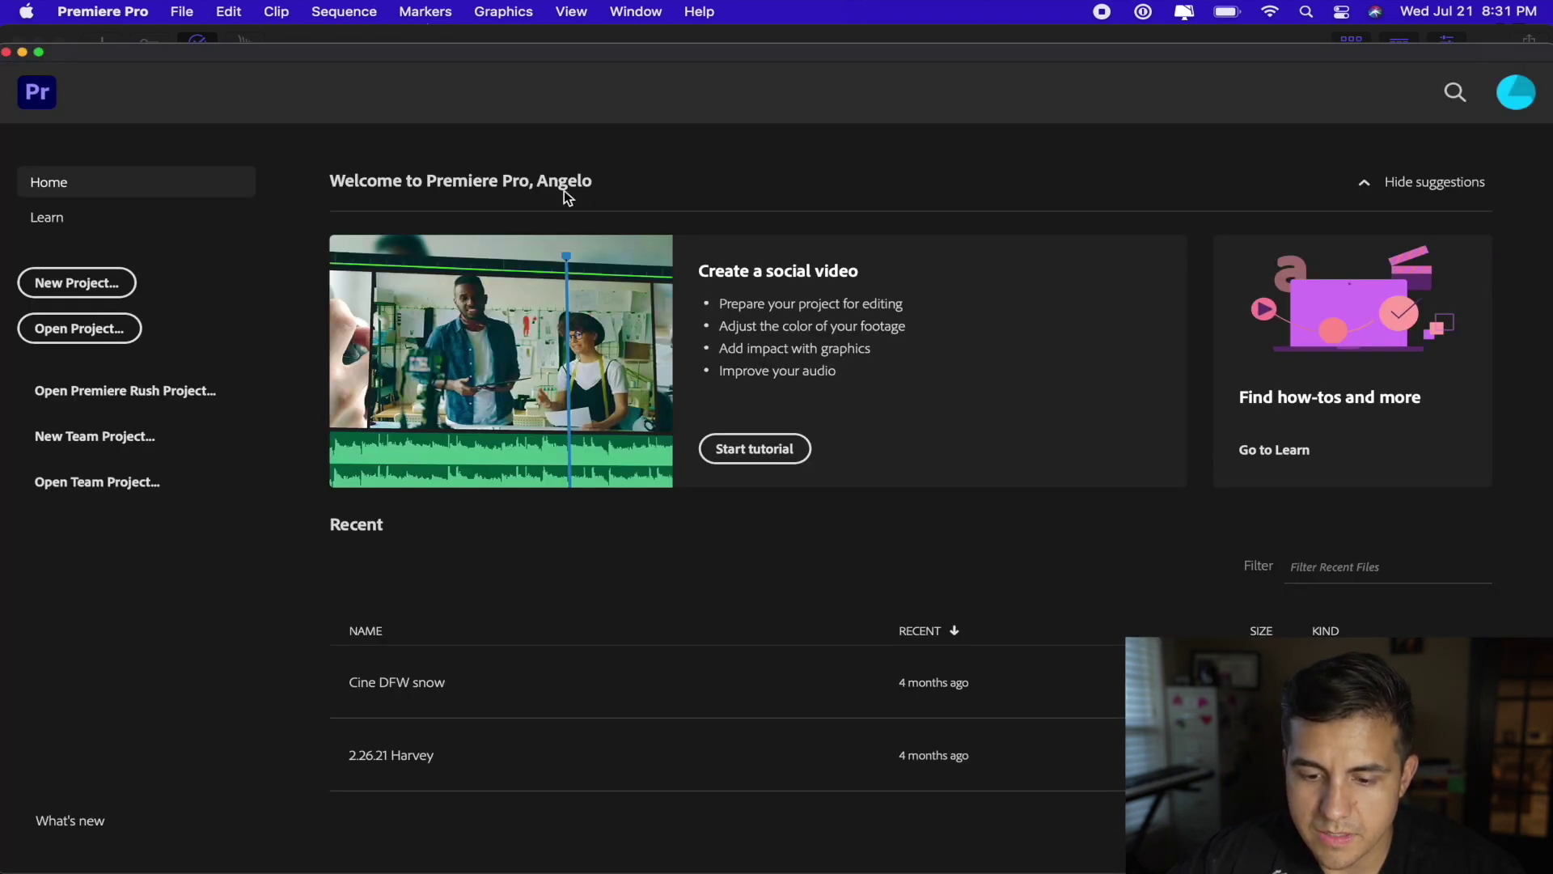
mouse_move(584, 52)
left_mouse_down()
mouse_move(600, 60)
mouse_move(581, 32)
left_mouse_up()
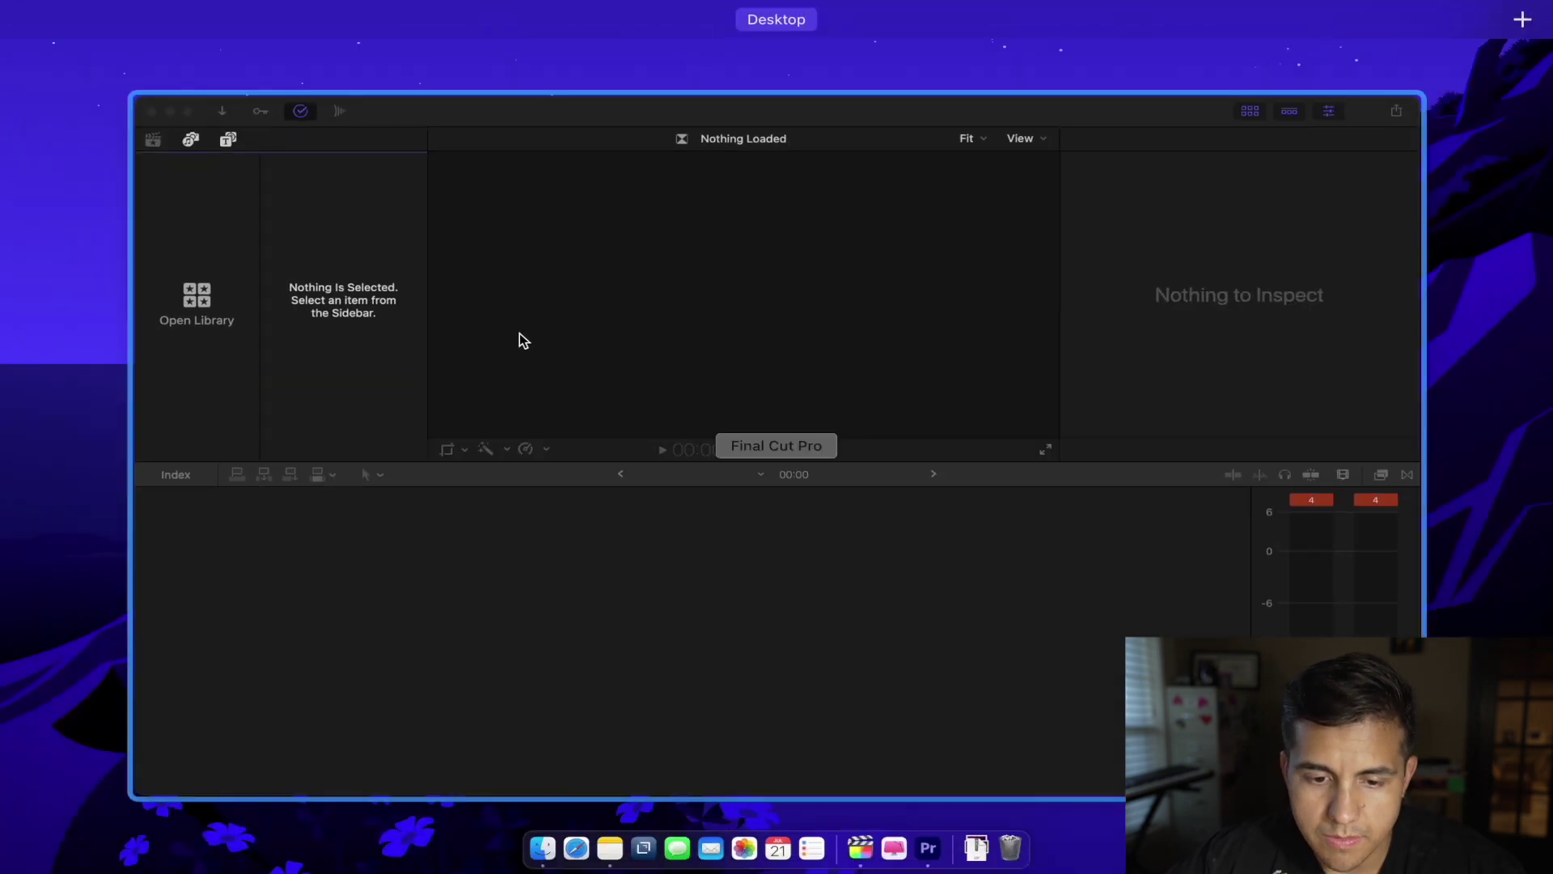
- Switch back to Final Cut Pro and create a new library named "M1 Premiere test" on the Desktop
left_click(521, 334)
left_click(71, 267)
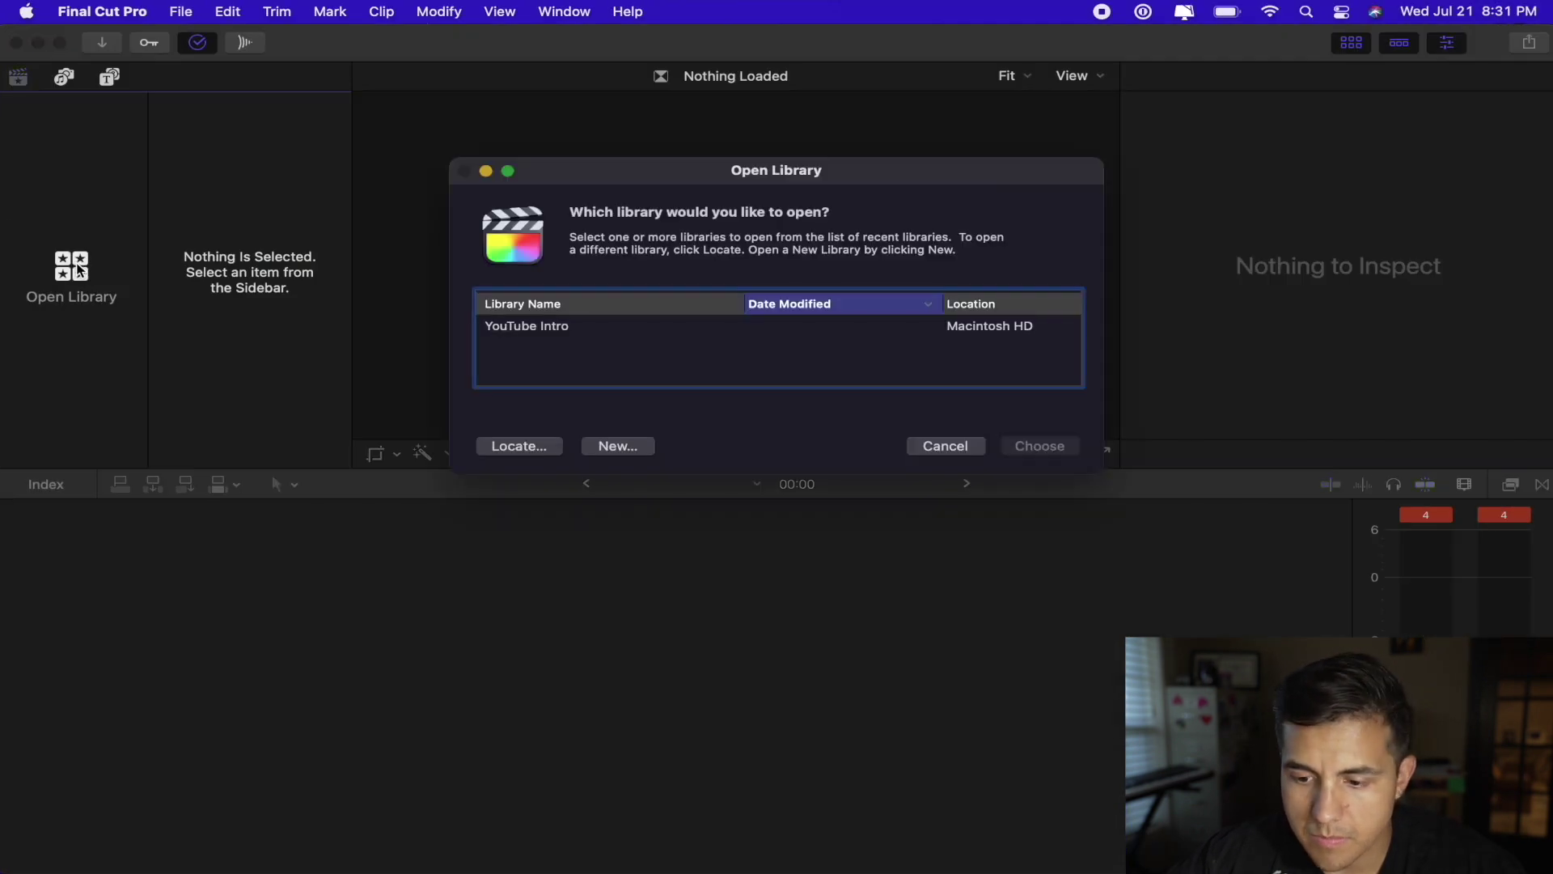
left_click(619, 447)
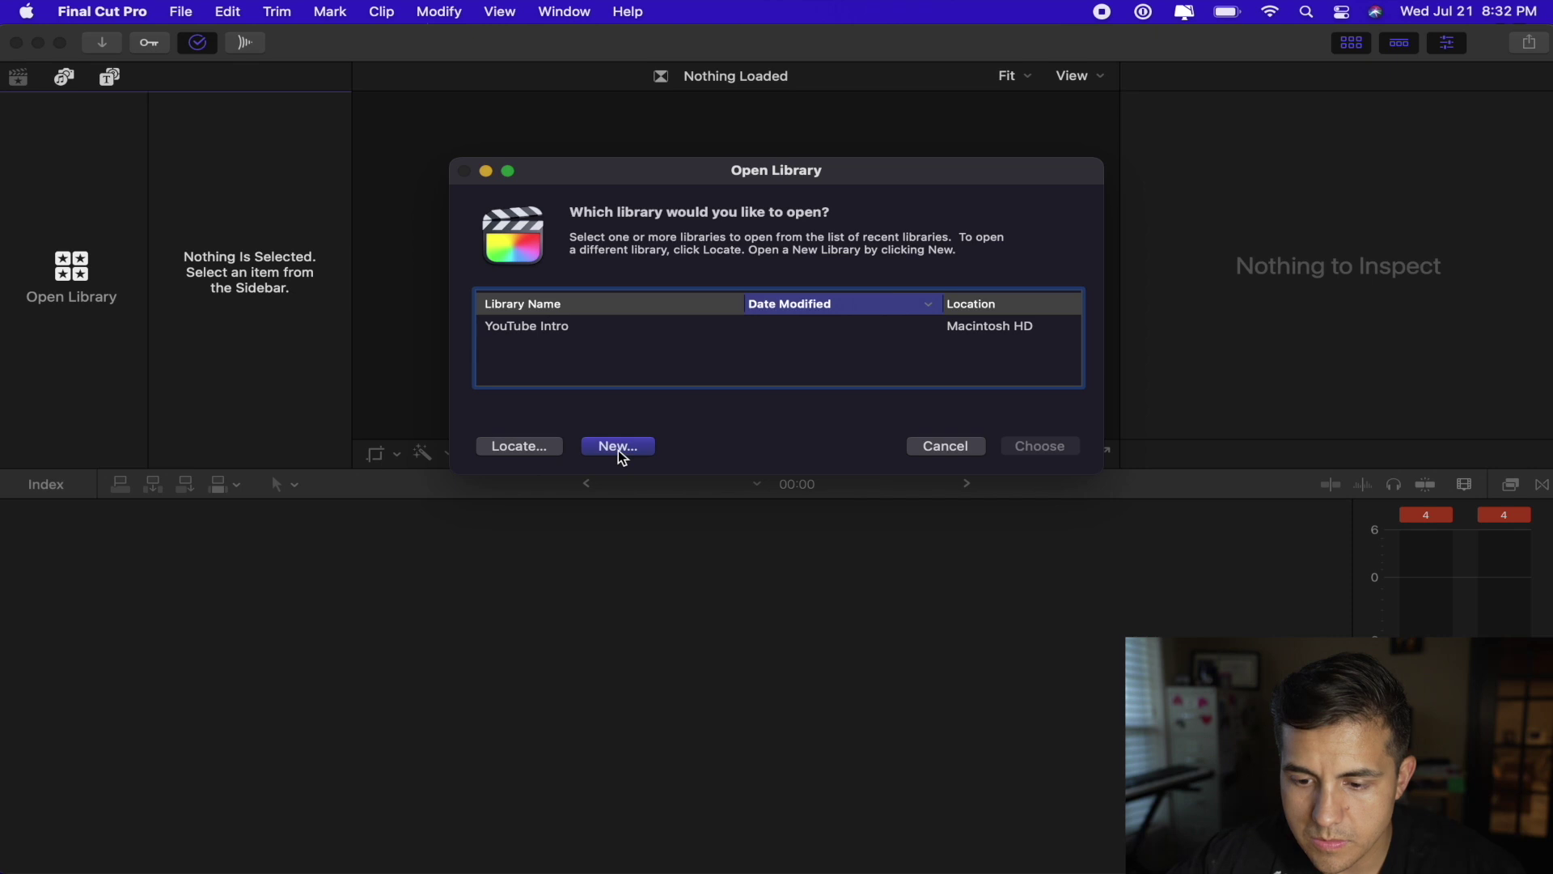
left_click(947, 269)
double_click(947, 268)
key("BackSpace")
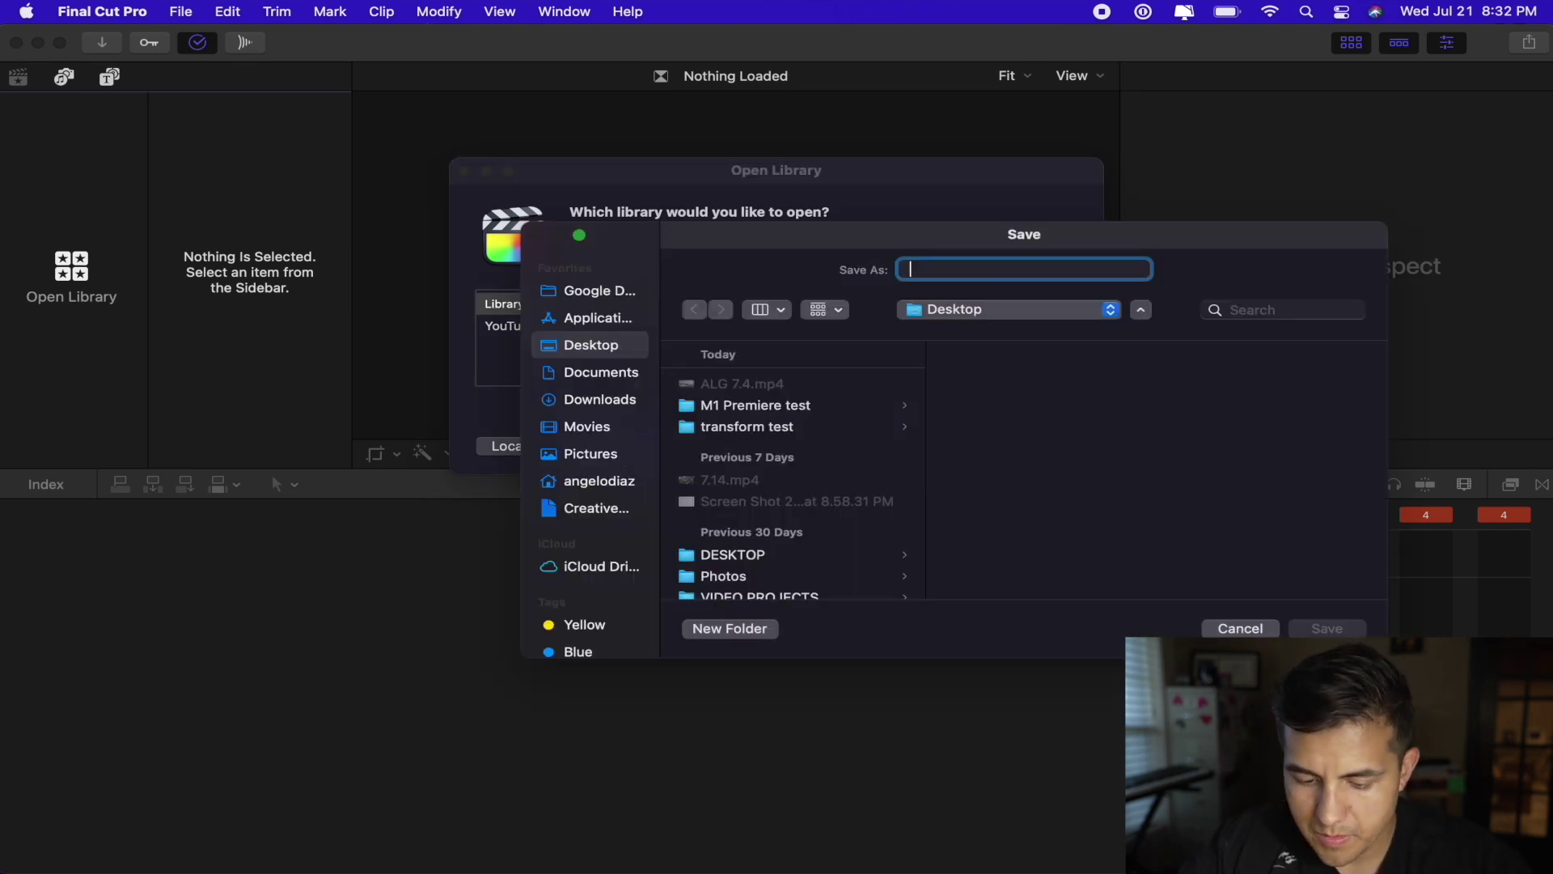
type("M1 Premie")
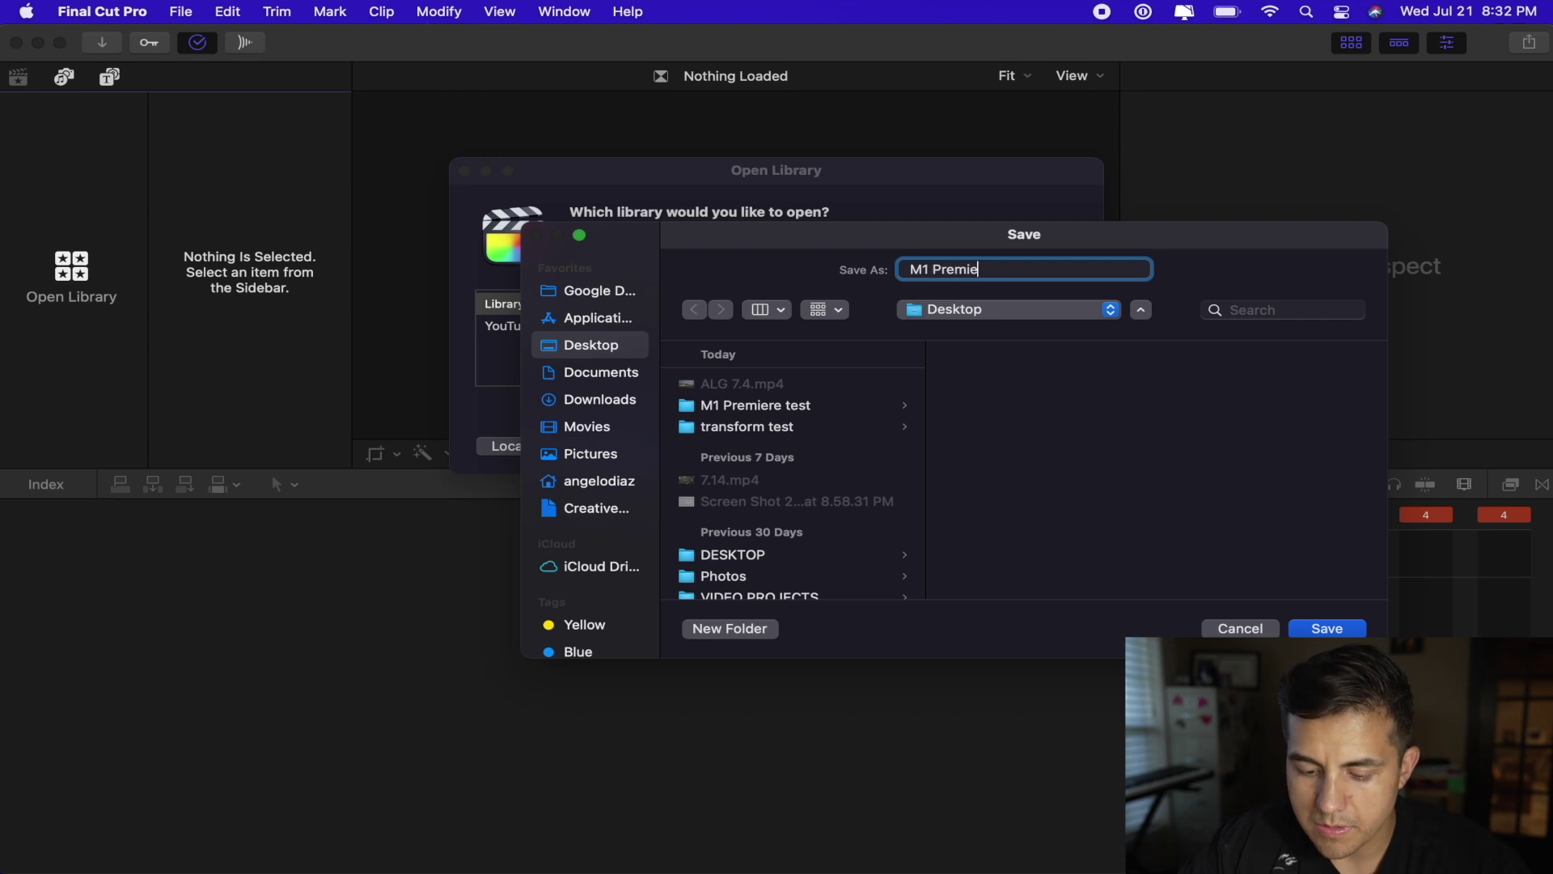
type("re test")
key("Return")
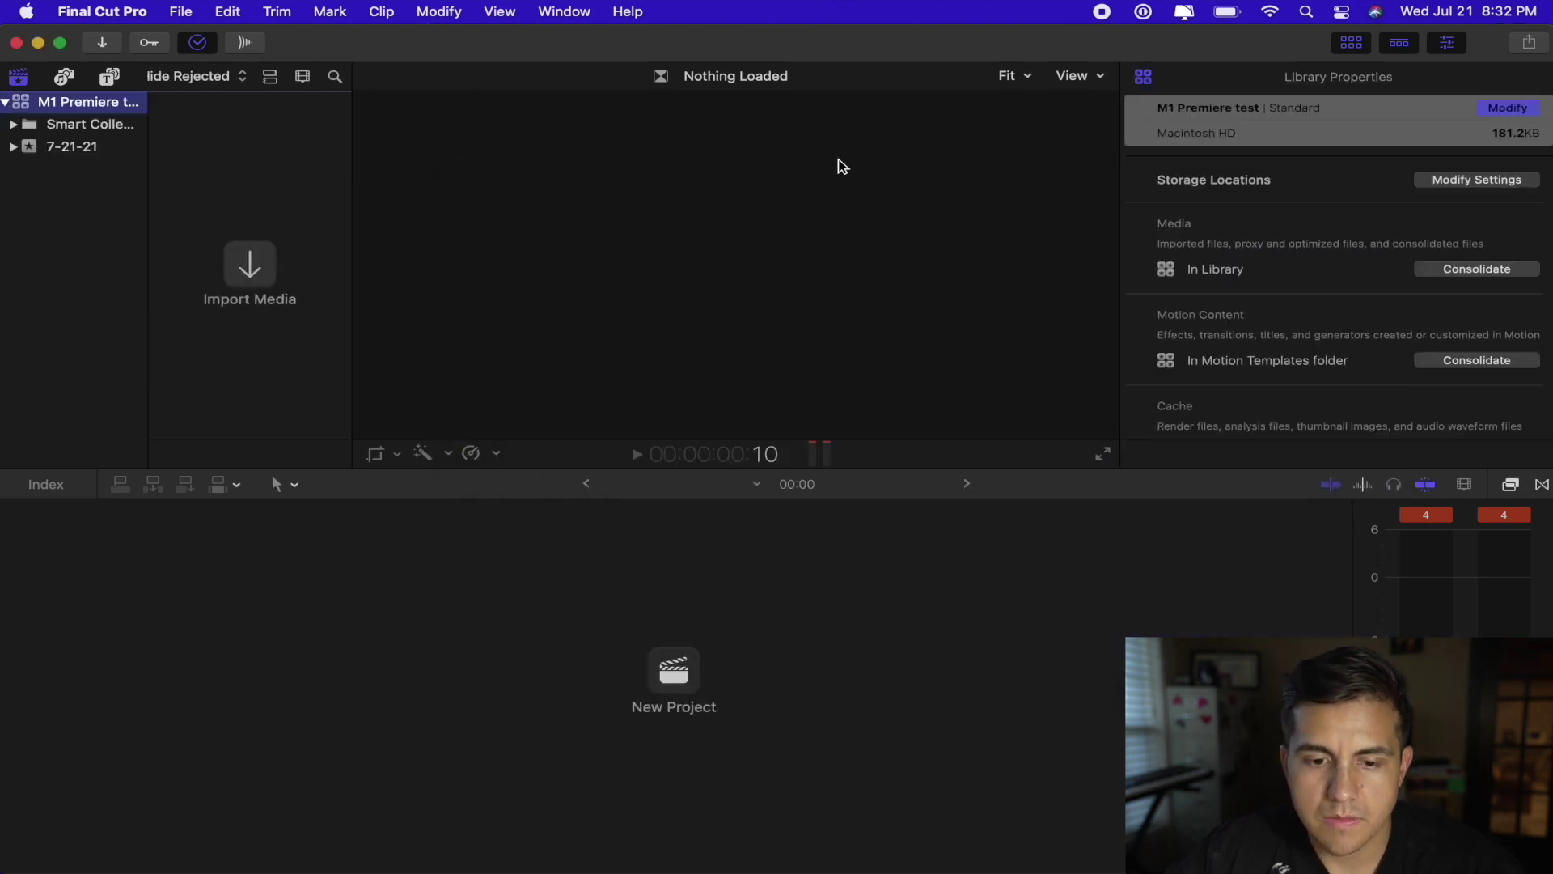
- Import the FX3 footage folder from the Desktop's M1 Premiere test folder into the 7-21-21 event
left_click(85, 148)
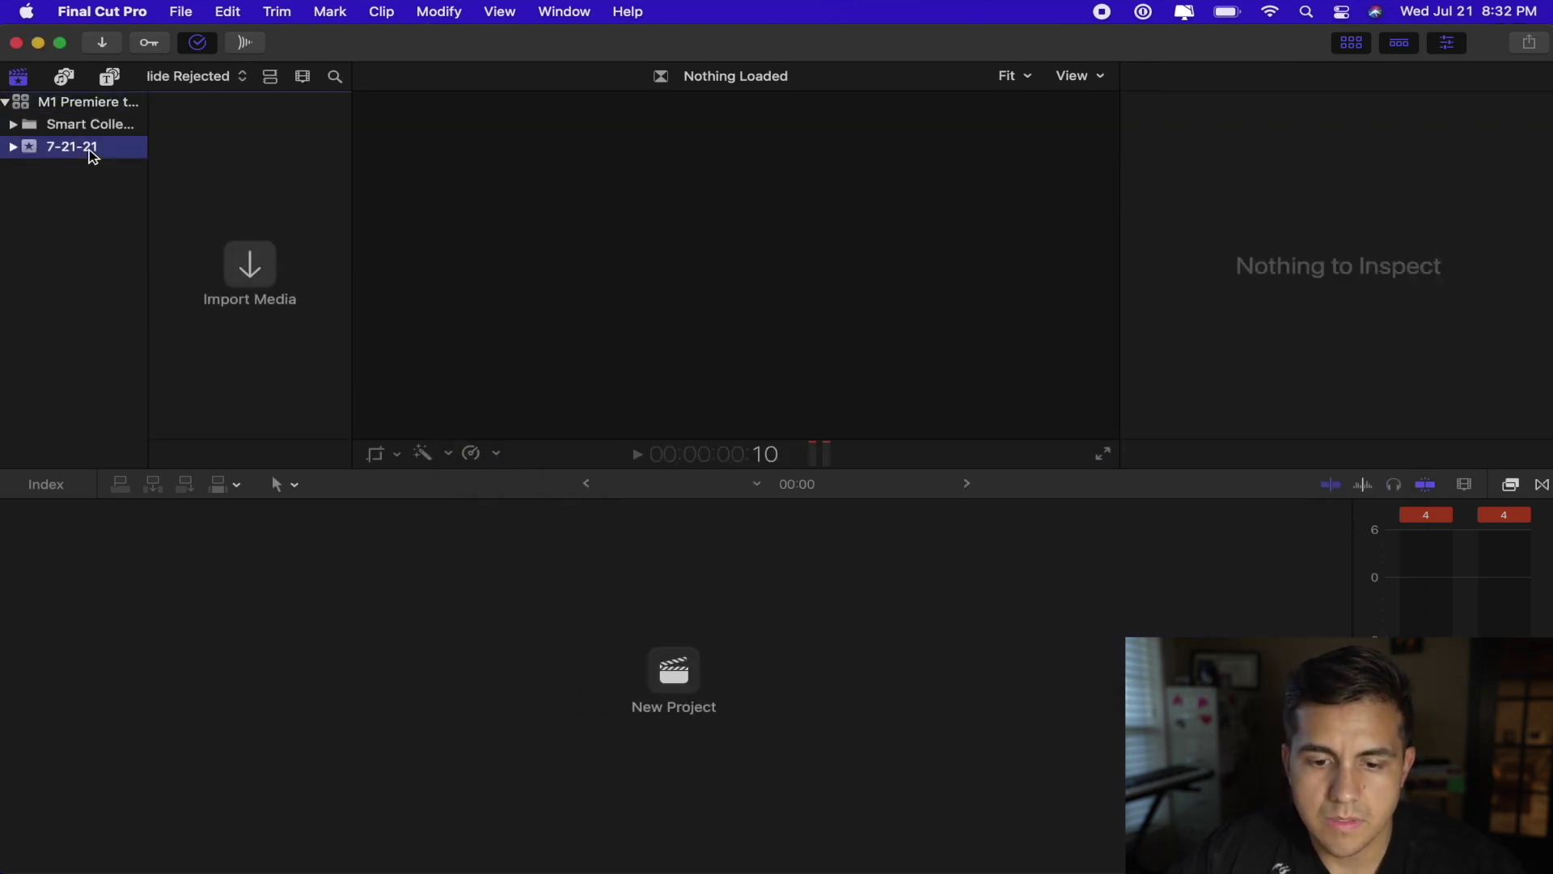
left_click(250, 276)
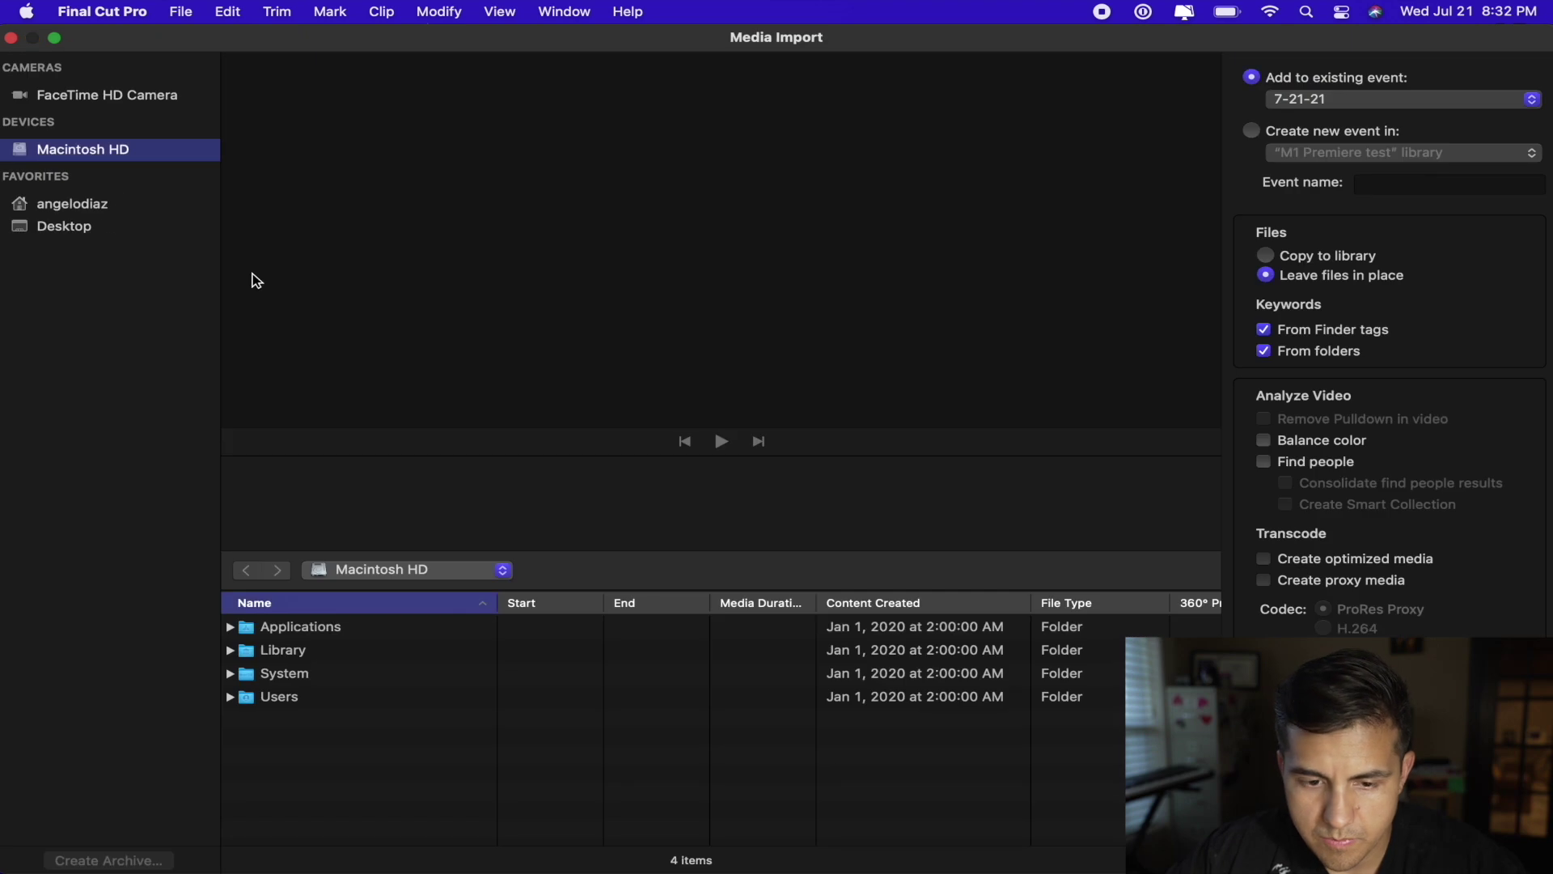
left_click(63, 227)
double_click(337, 723)
left_click(274, 627)
key("Return")
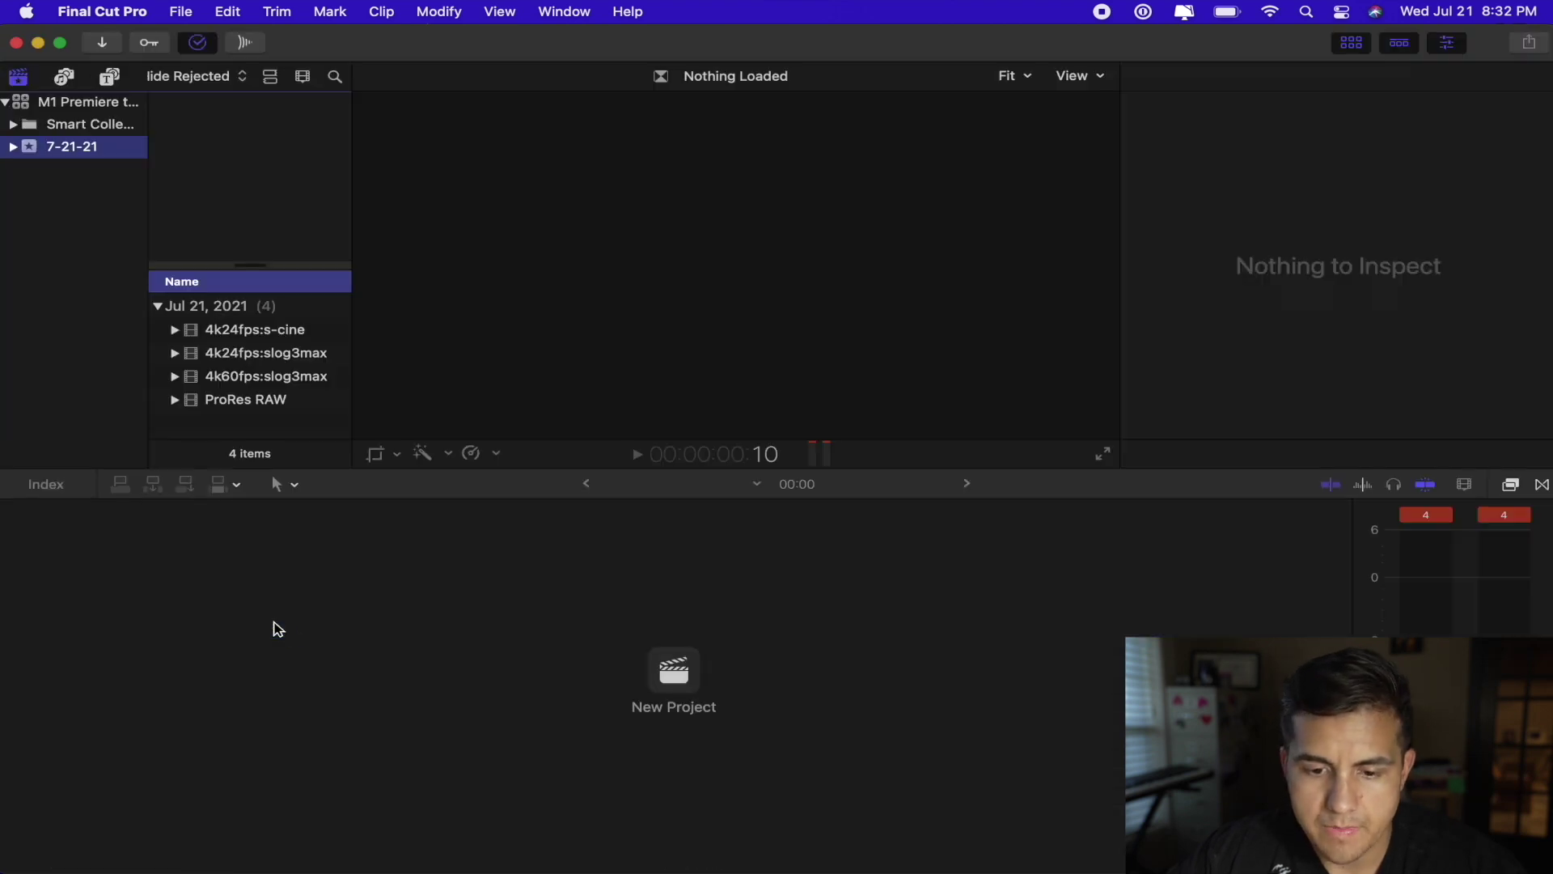
- Examine the four imported clips in turn: 4k24fps:s-cine, 4k24fps:slog3max, 4k60fps:slog3max and ProRes RAW
left_click(259, 331)
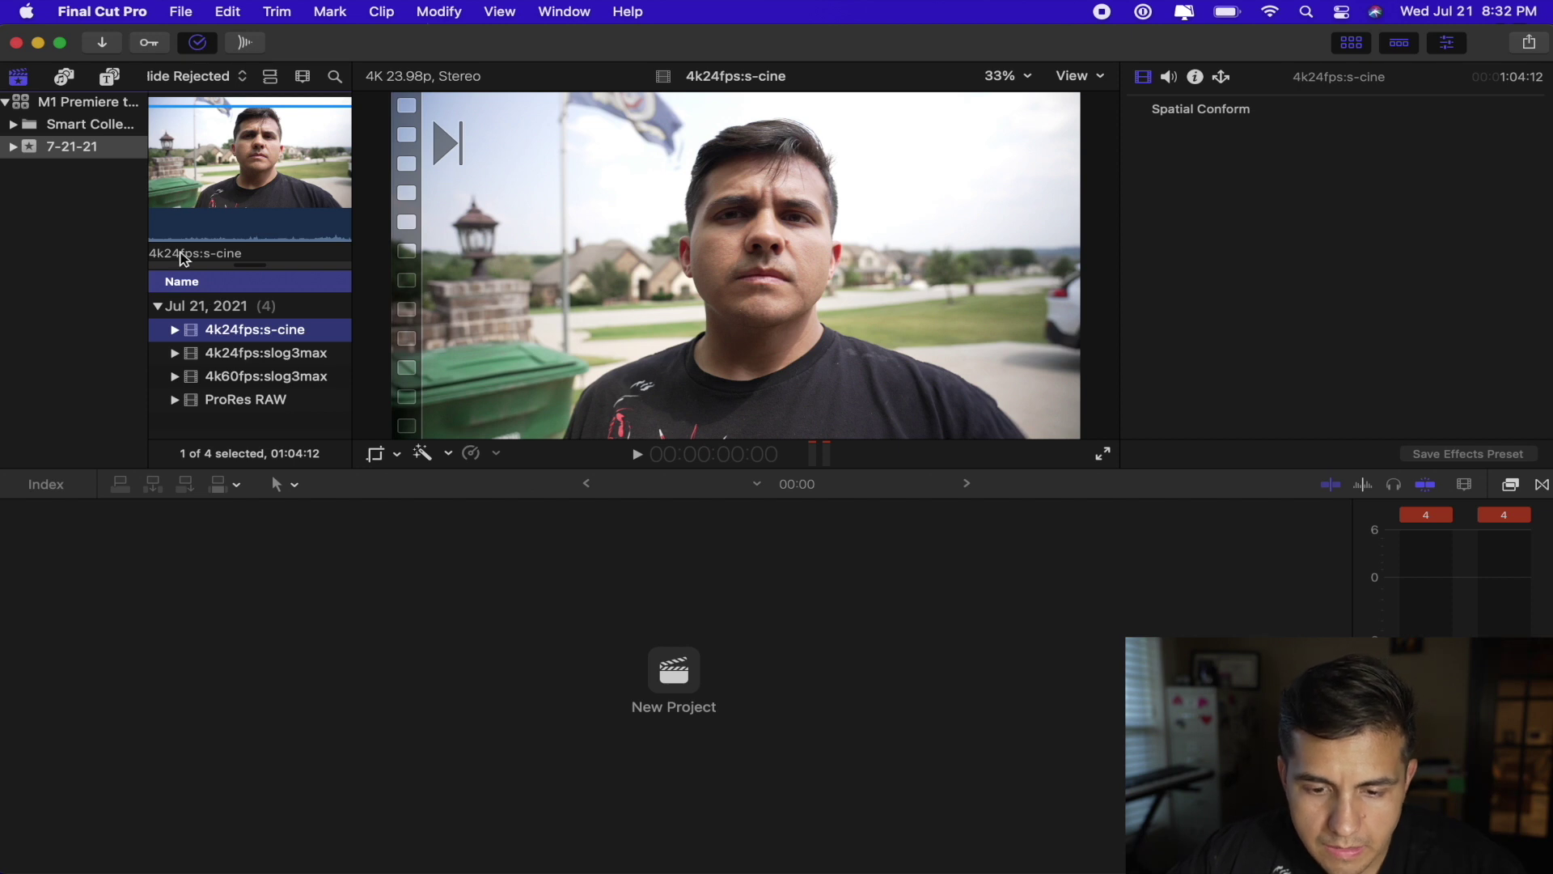
left_click(256, 358)
left_click(253, 335)
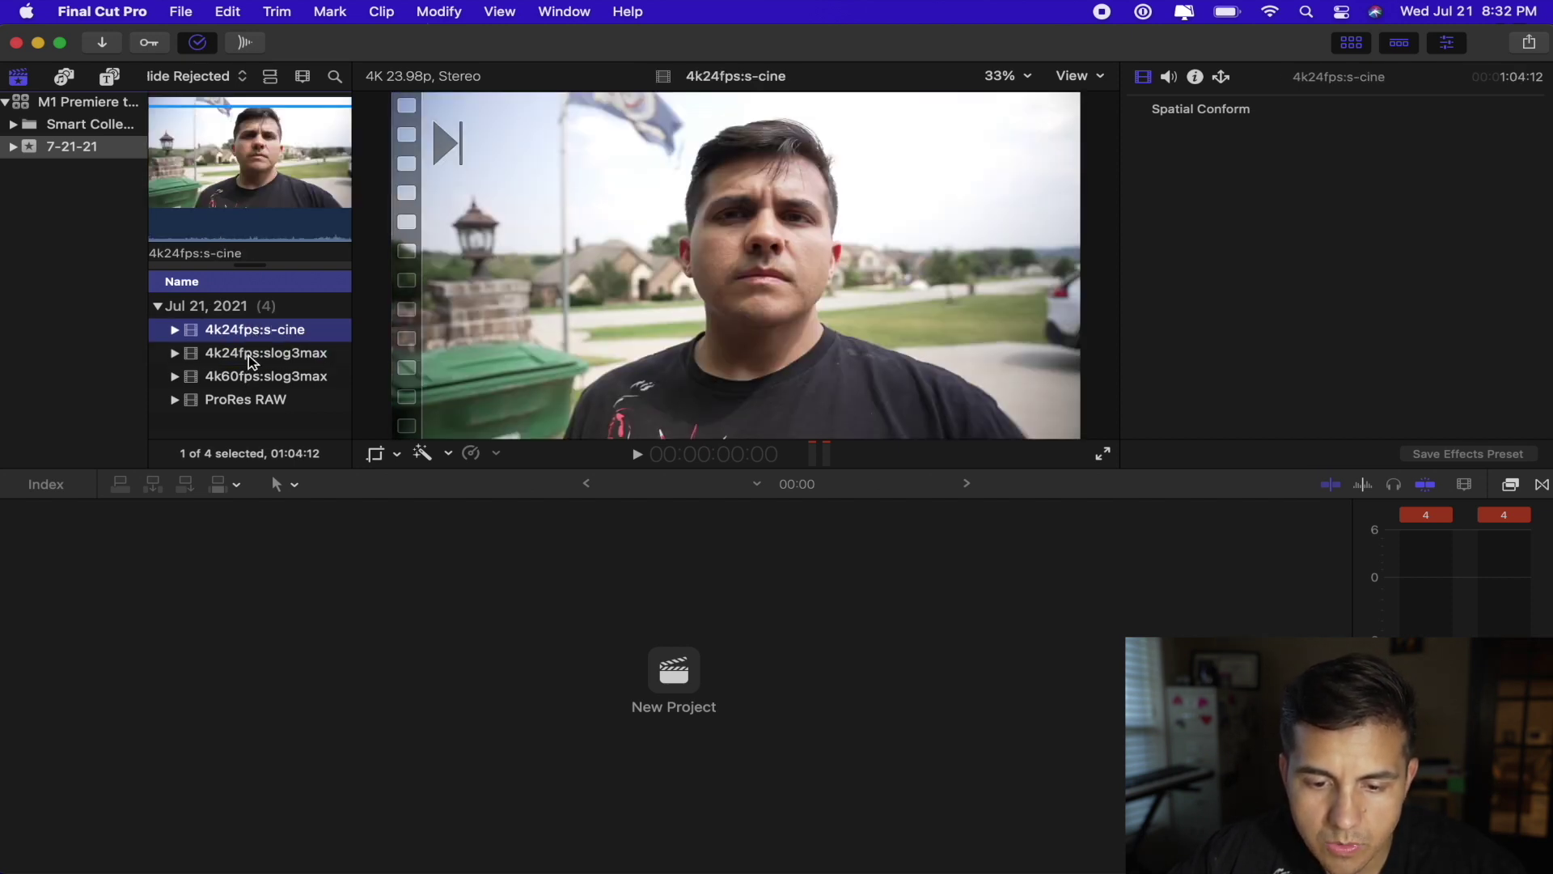
left_click(252, 359)
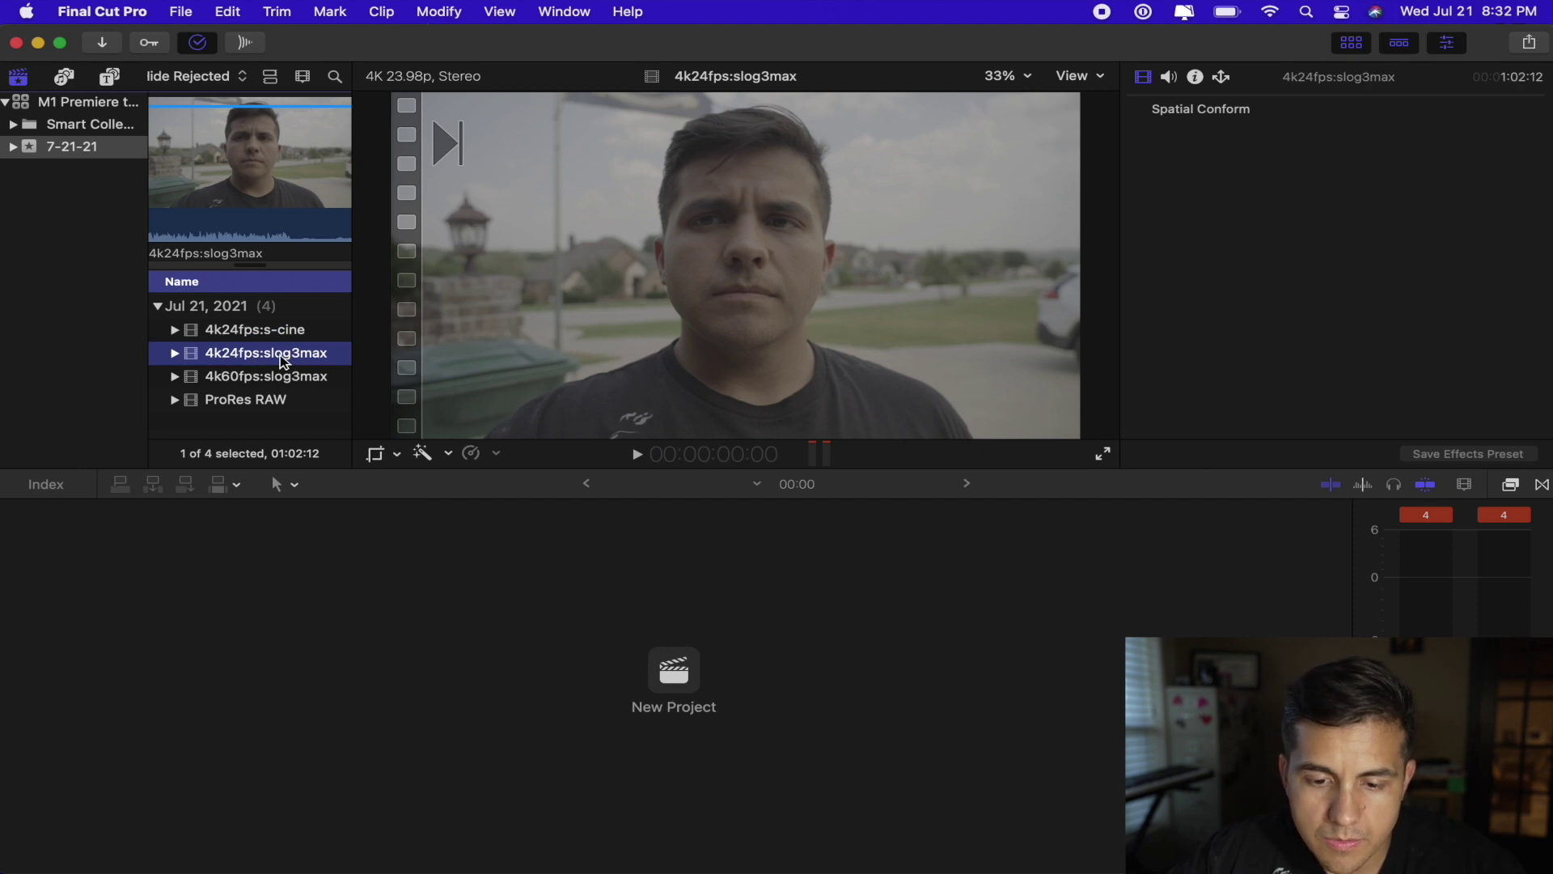
left_click(263, 378)
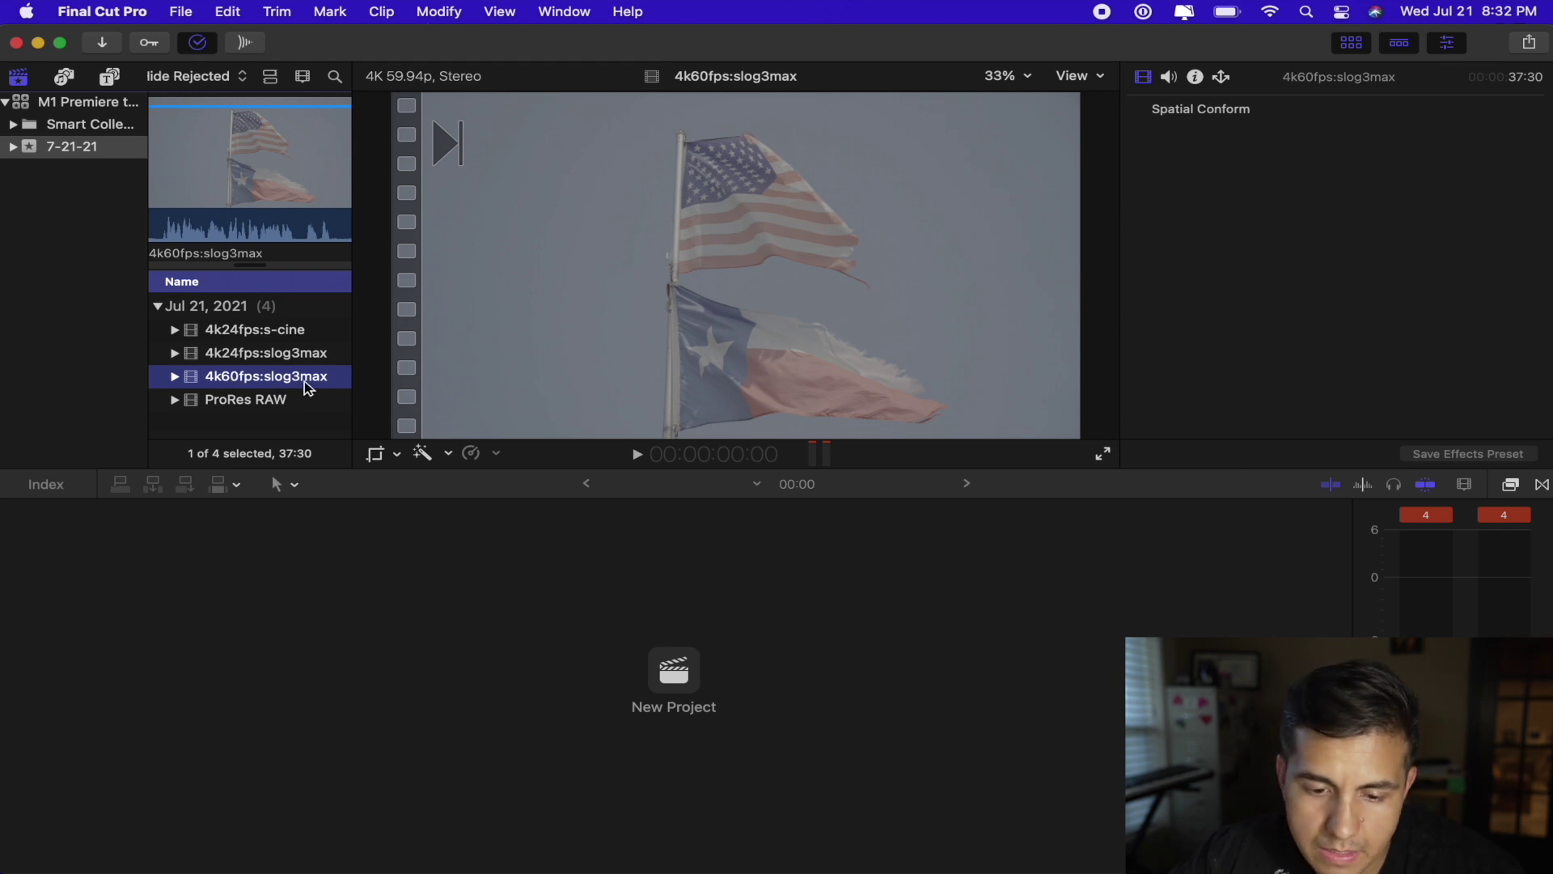
left_click(256, 398)
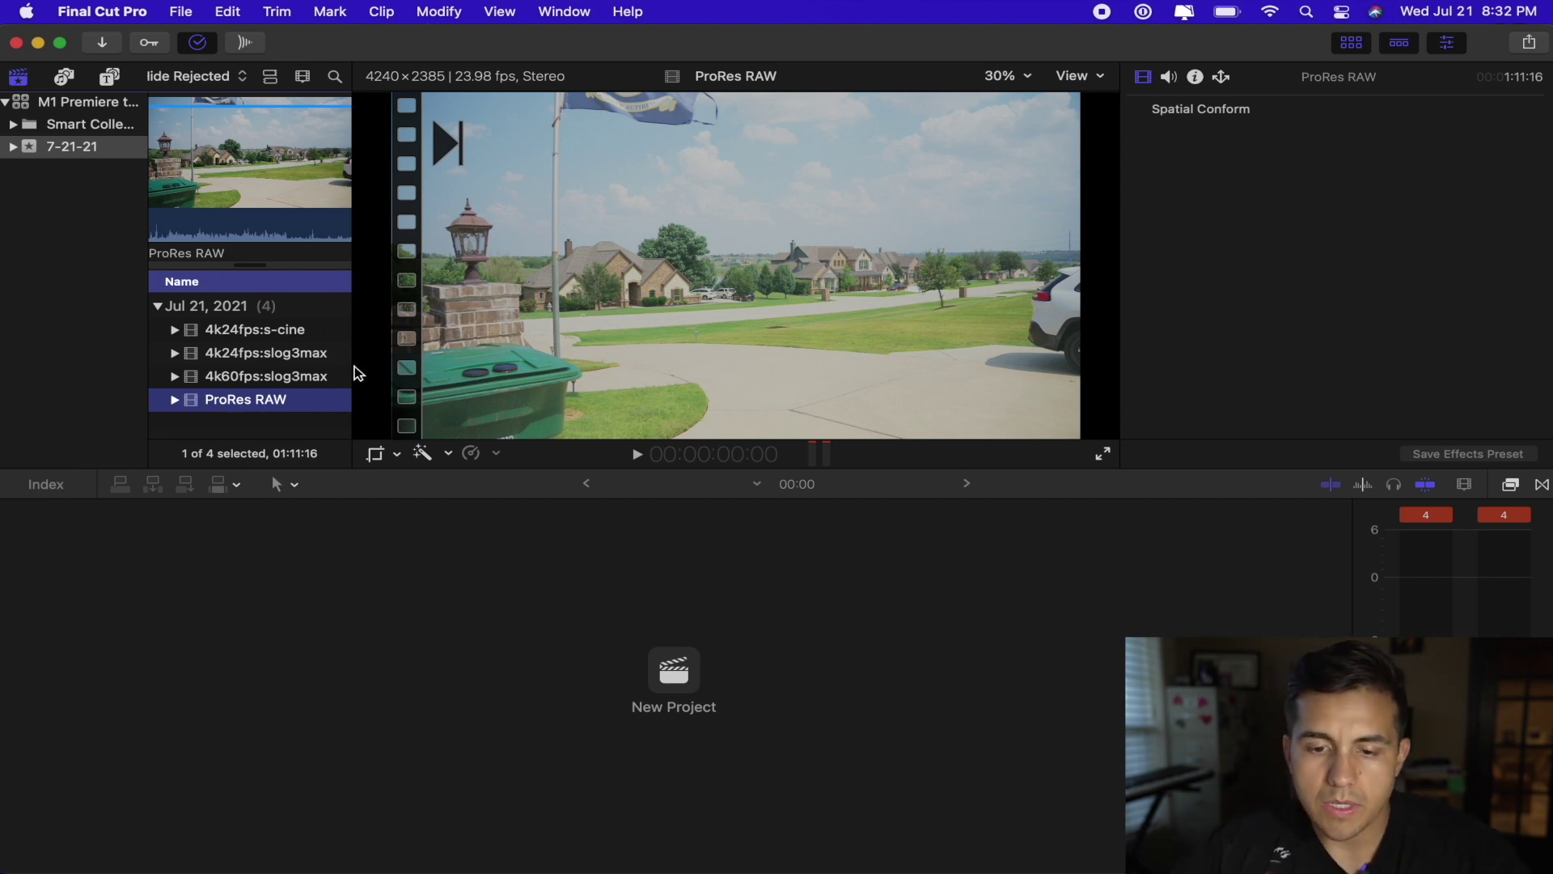
- Switch to Premiere Pro and start a new project named "M1 Premiere test"
key("ctrl+Up")
left_click(323, 335)
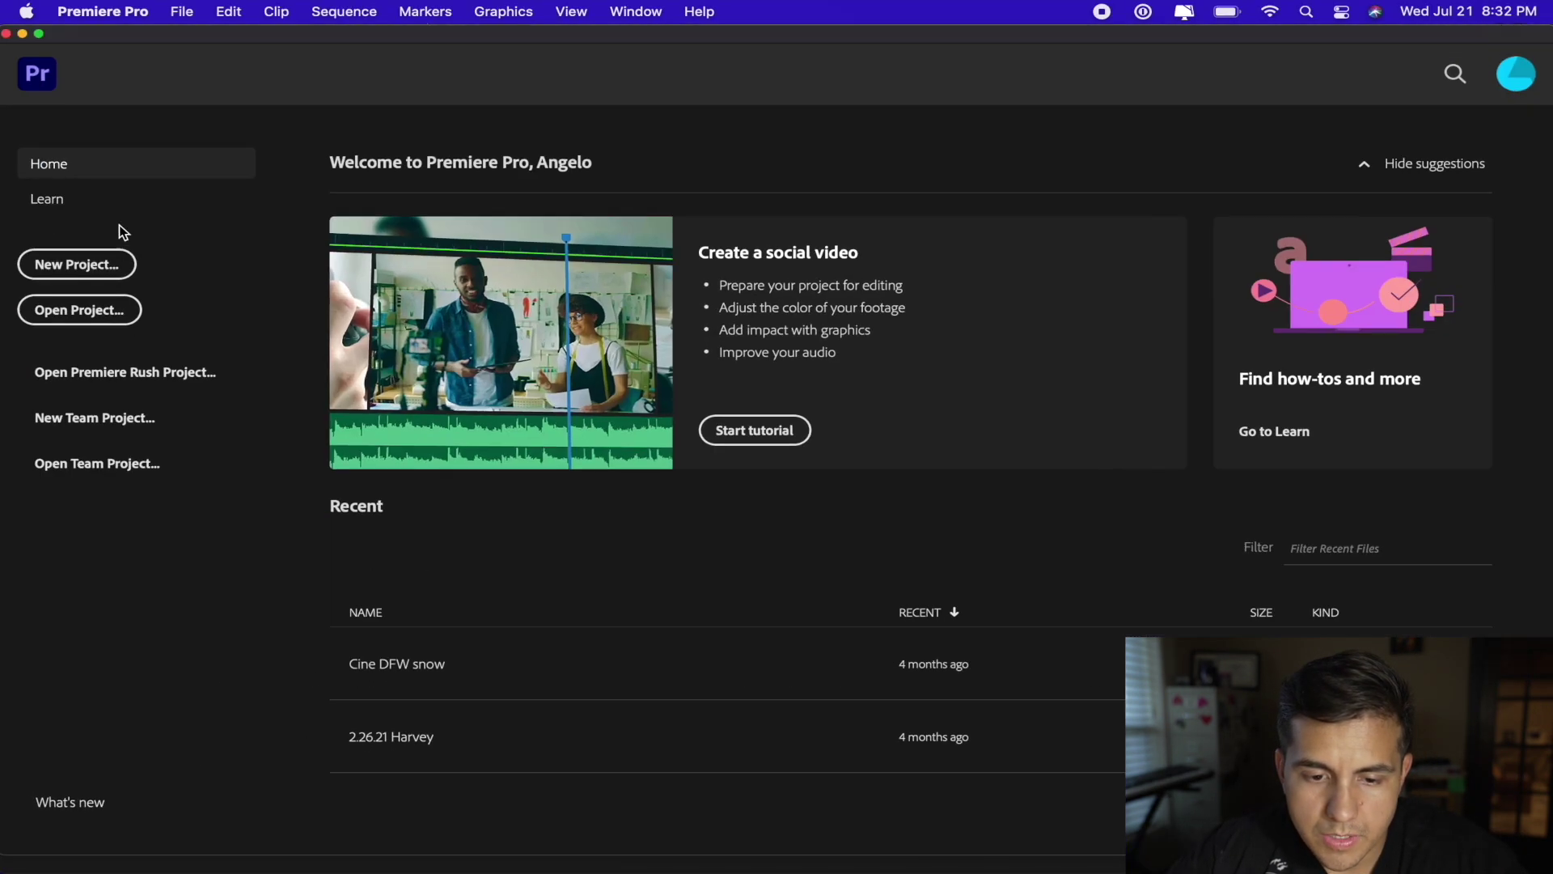
left_click(105, 262)
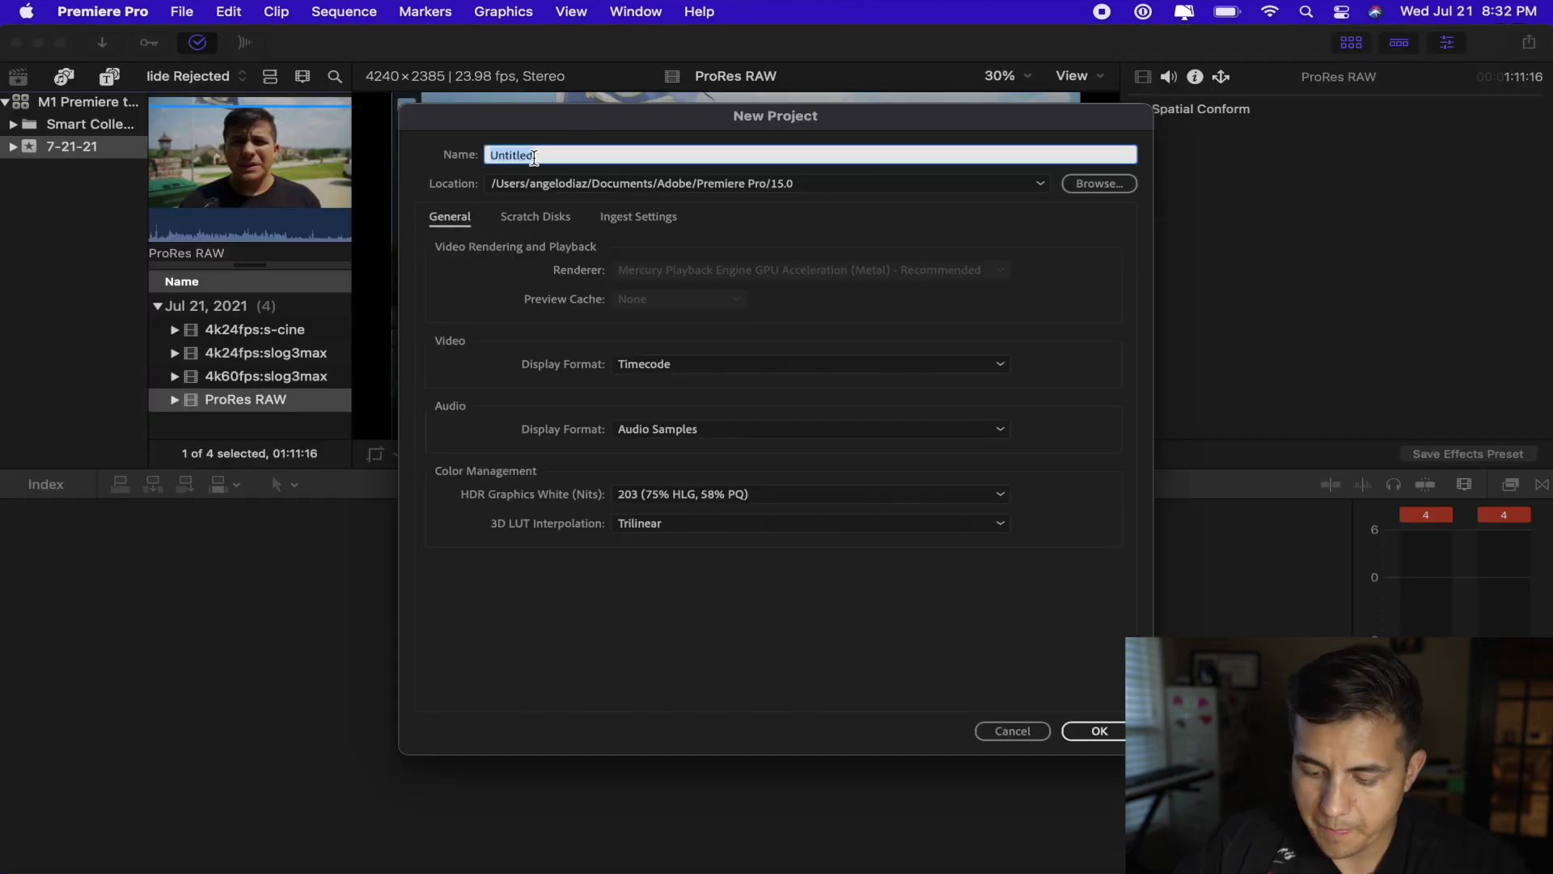
type("M1 Premiere")
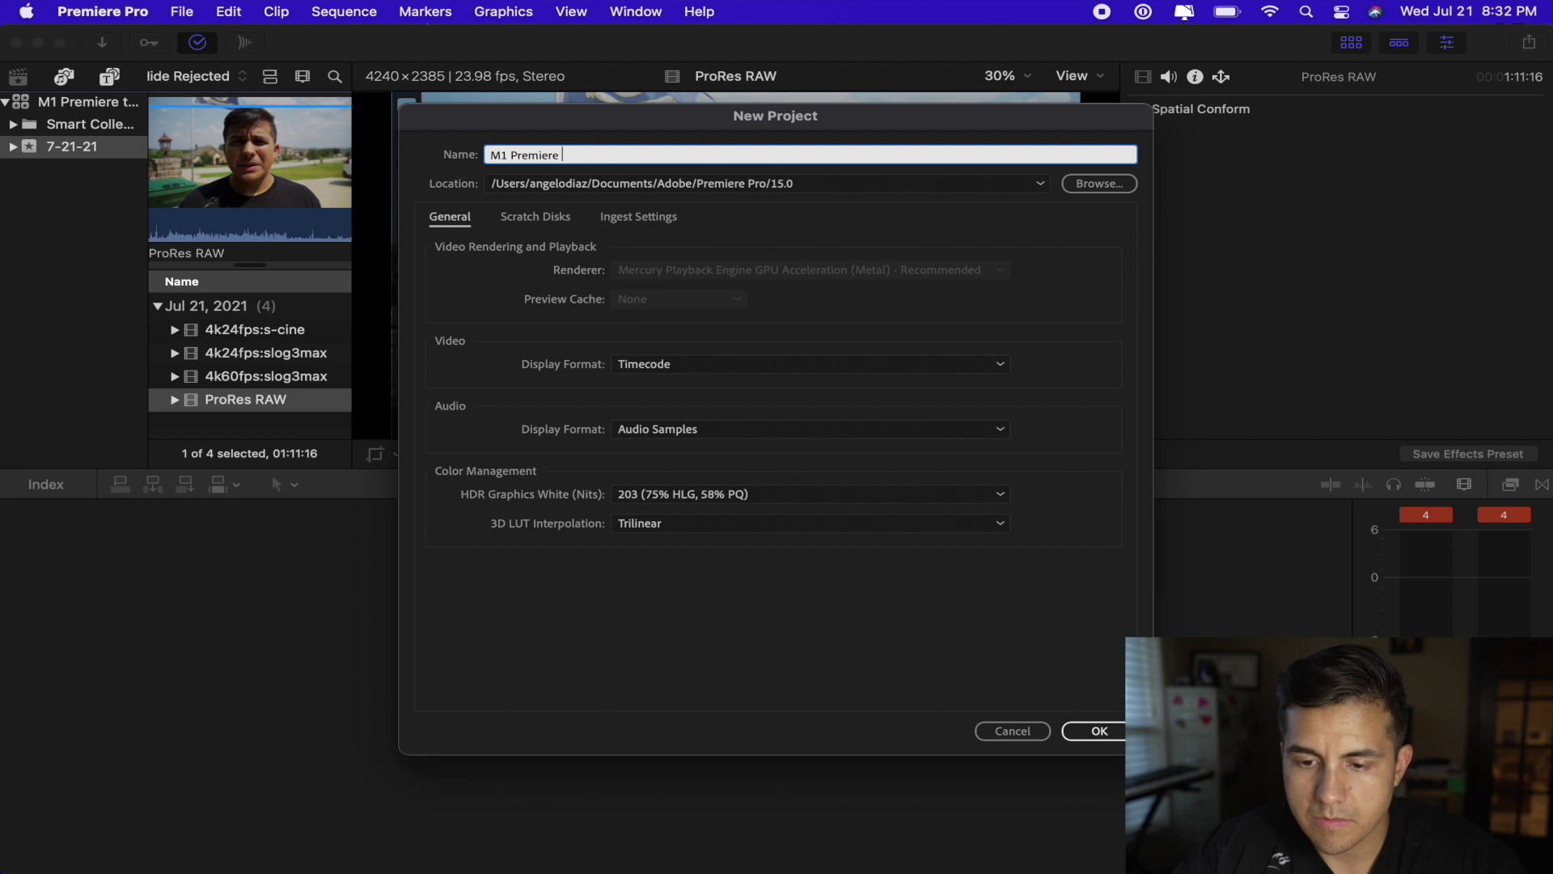
type(" test")
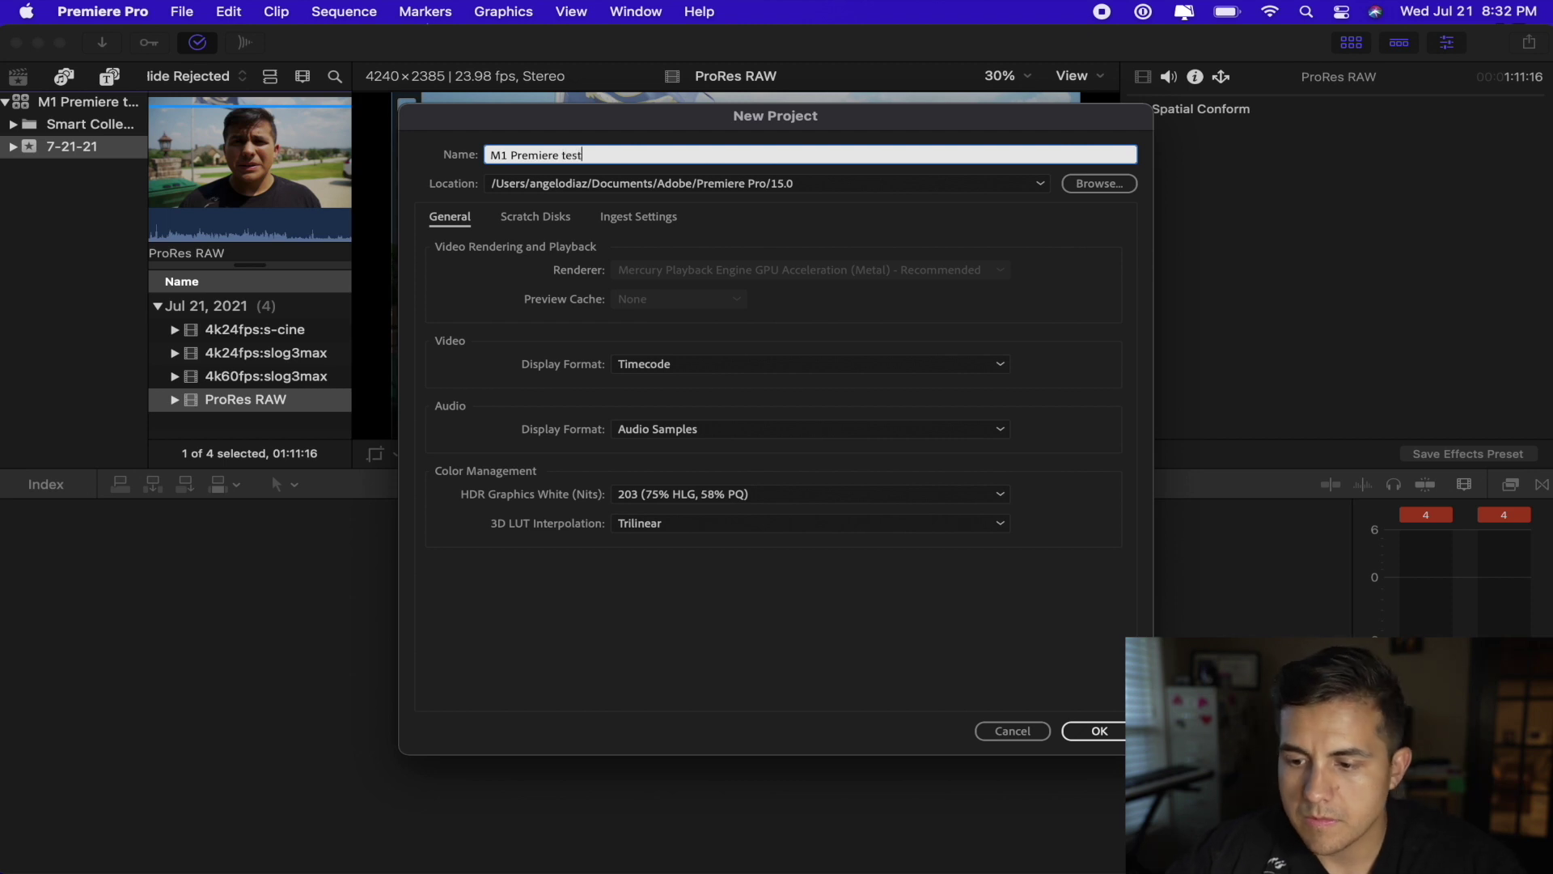
- Set the new project's location to the M1 Premiere test folder on the Desktop and create the project
left_click(1110, 182)
scroll(745, 359, "left", 5)
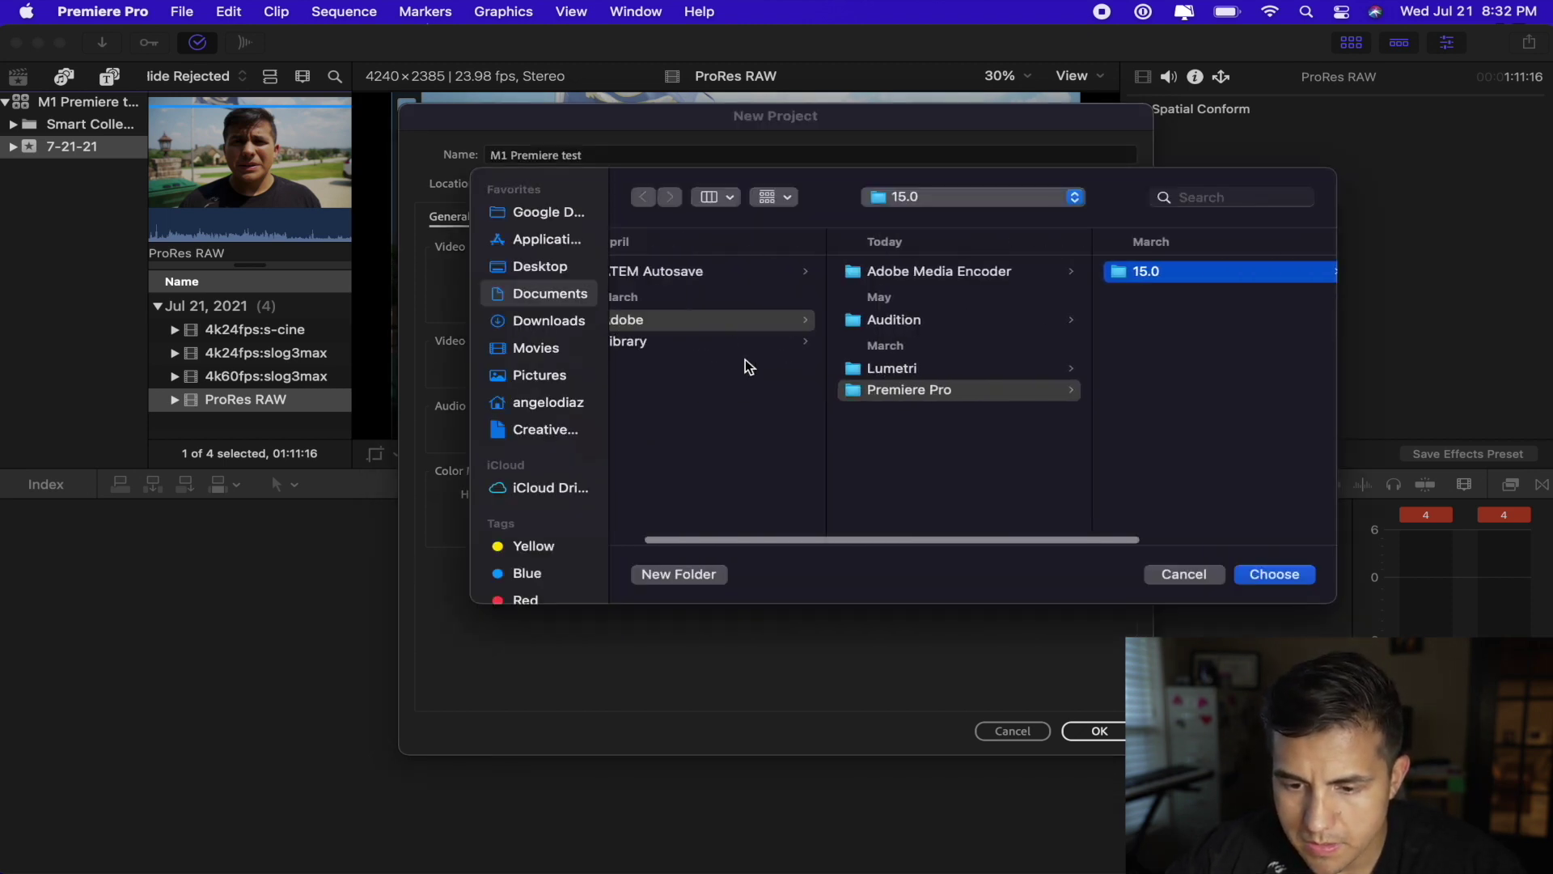
left_click(541, 267)
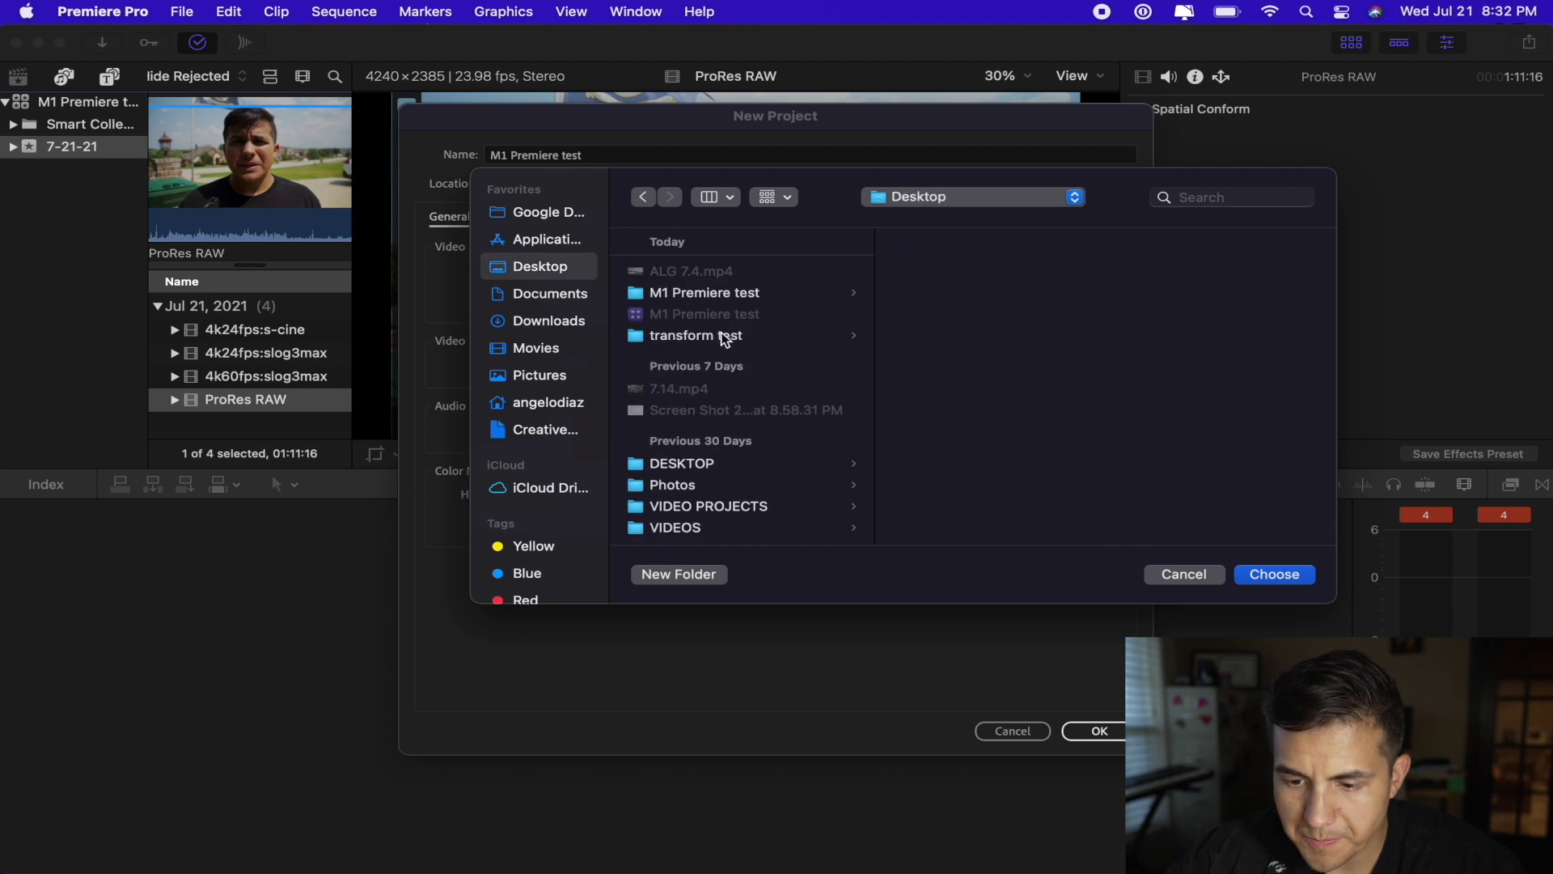
left_click(723, 295)
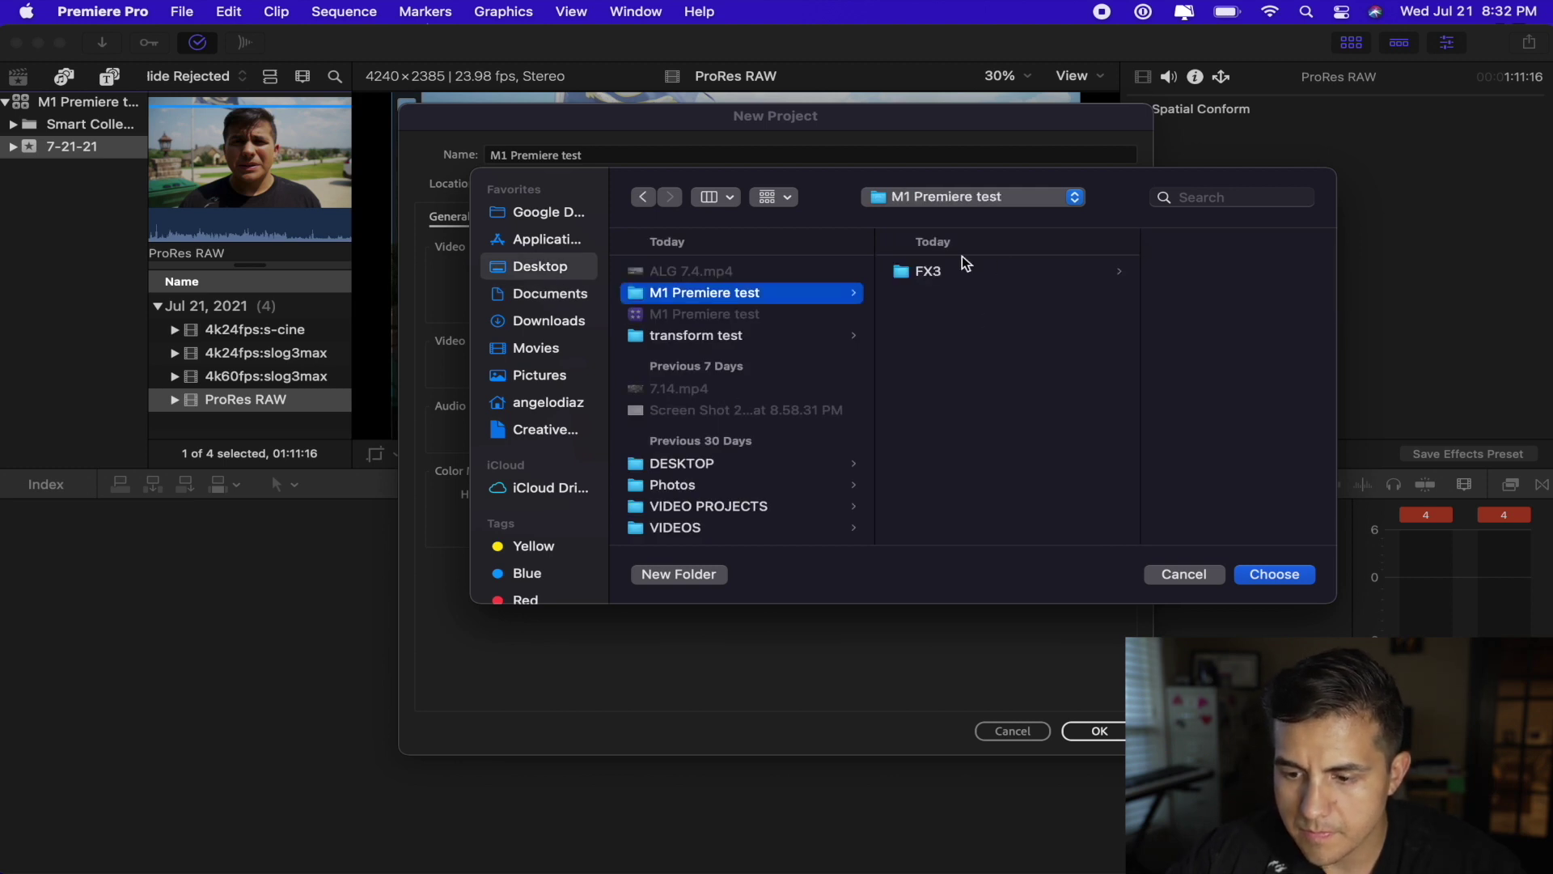
left_click(1267, 574)
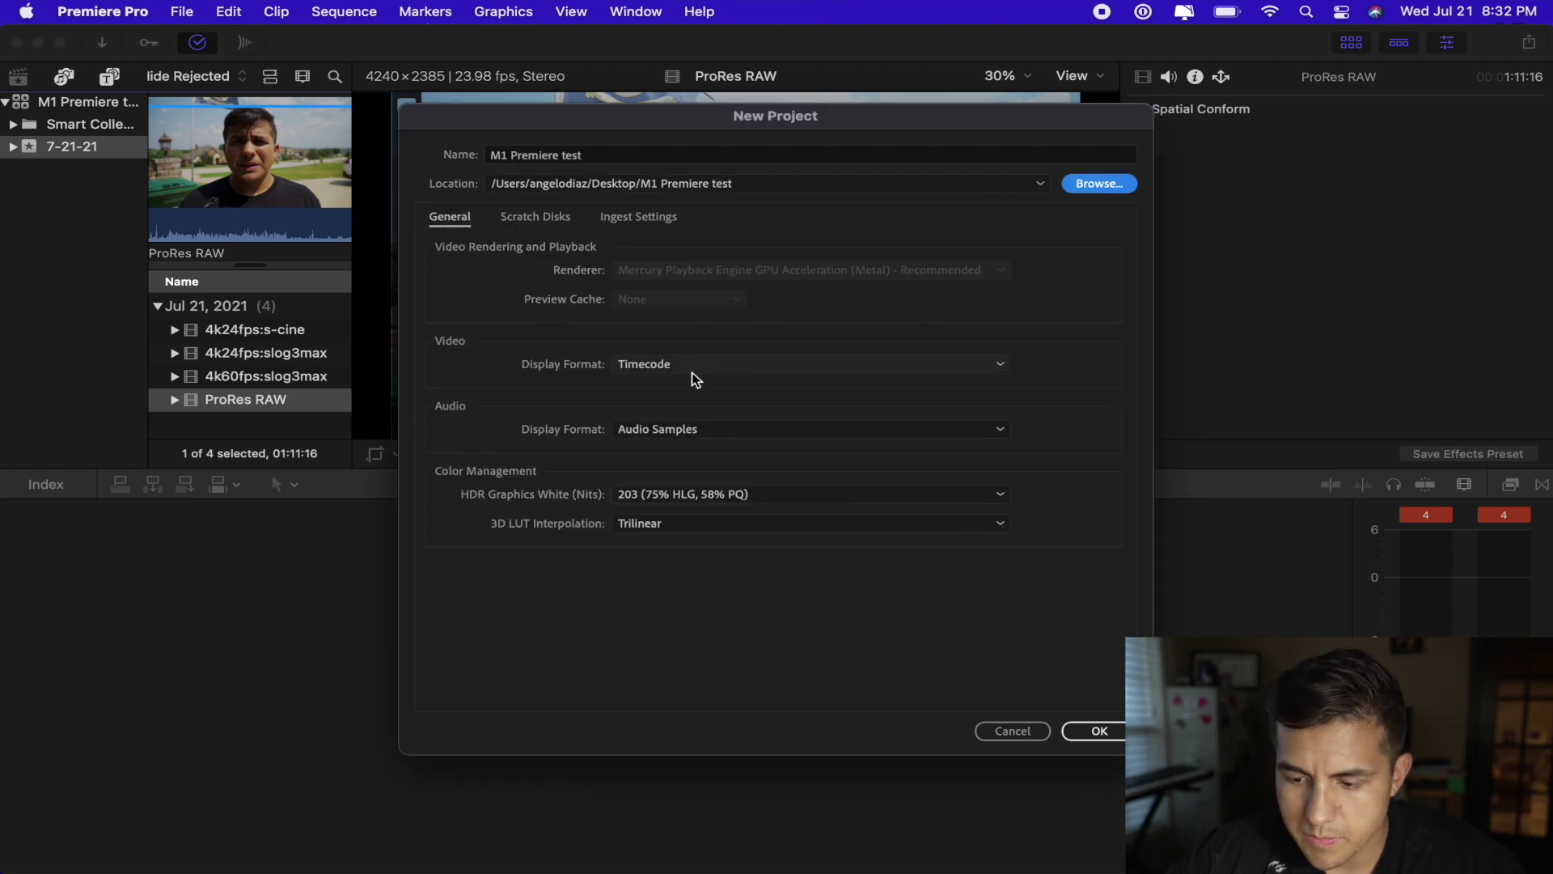
left_click(1108, 732)
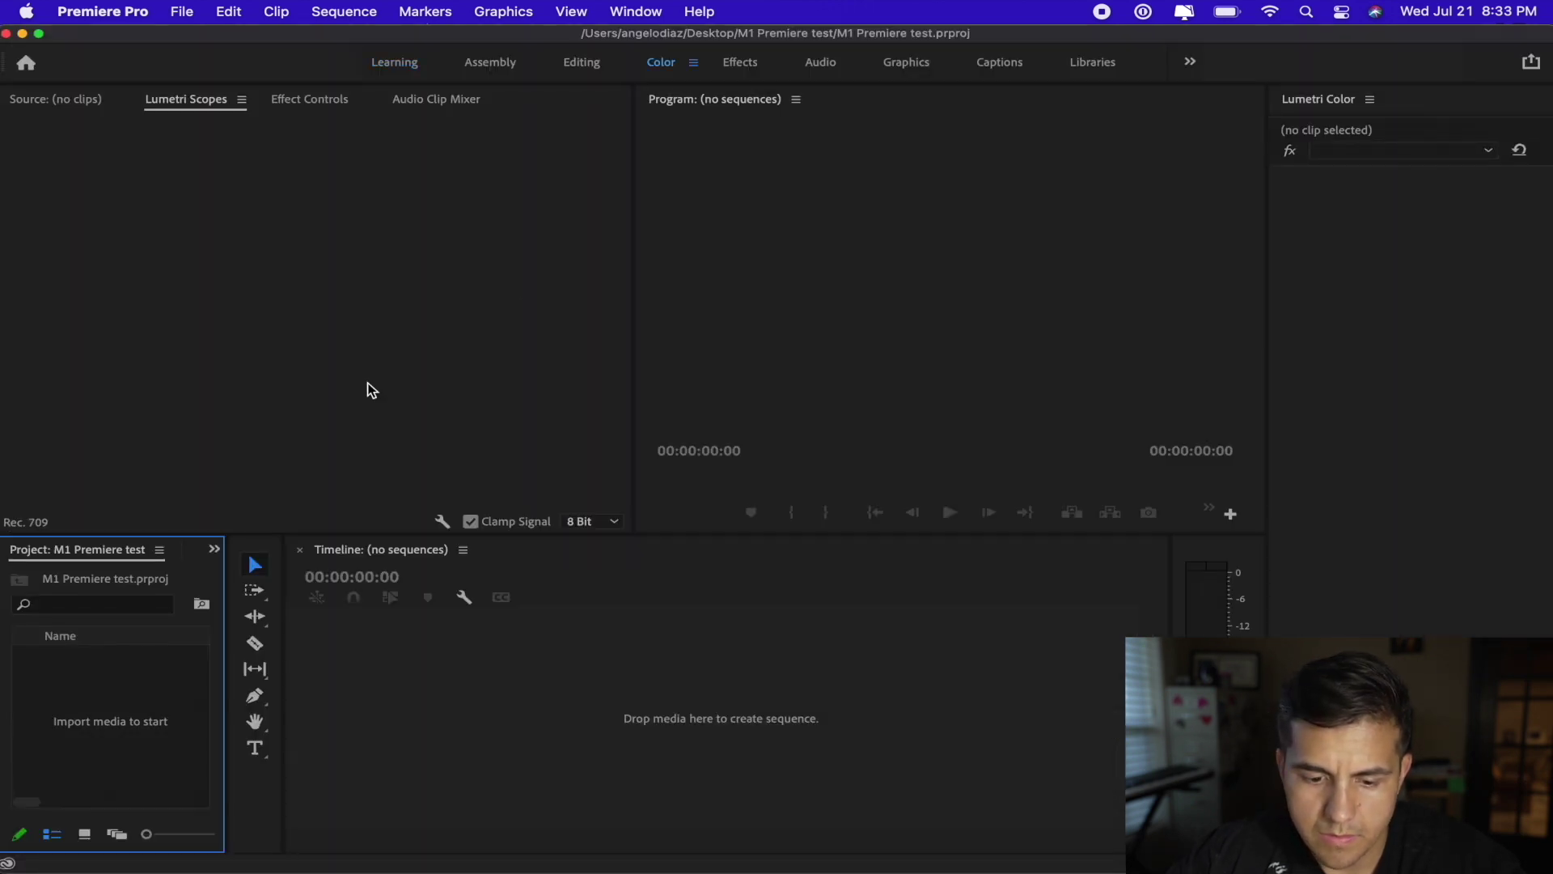
- Import the FX3 folder into the project and expand its bin to select the 4k24fps:s-cine clip
double_click(113, 720)
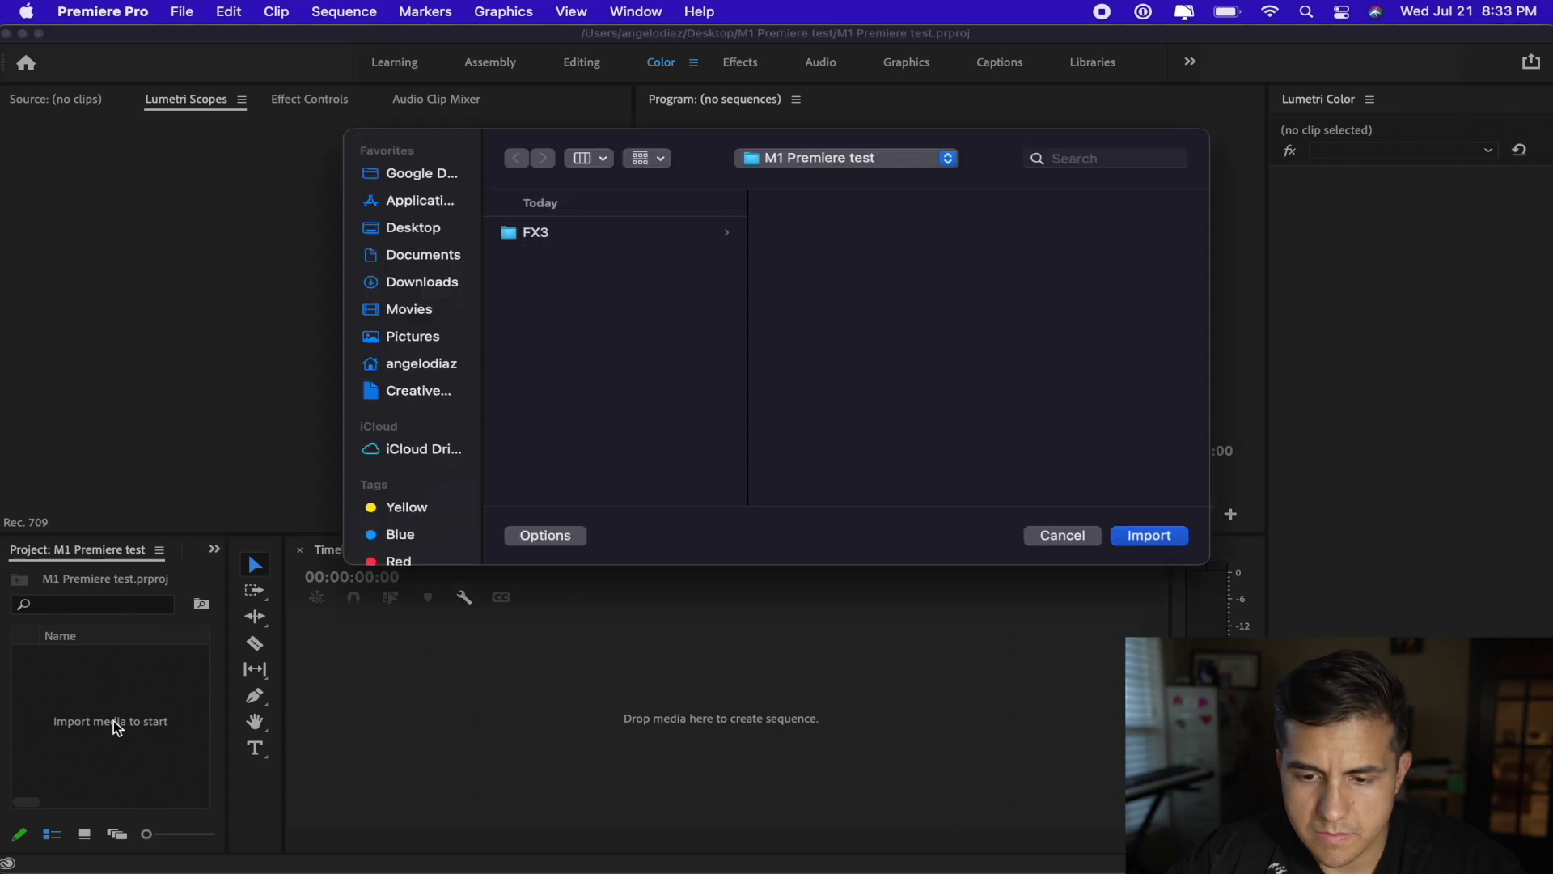
left_click(535, 232)
key("Return")
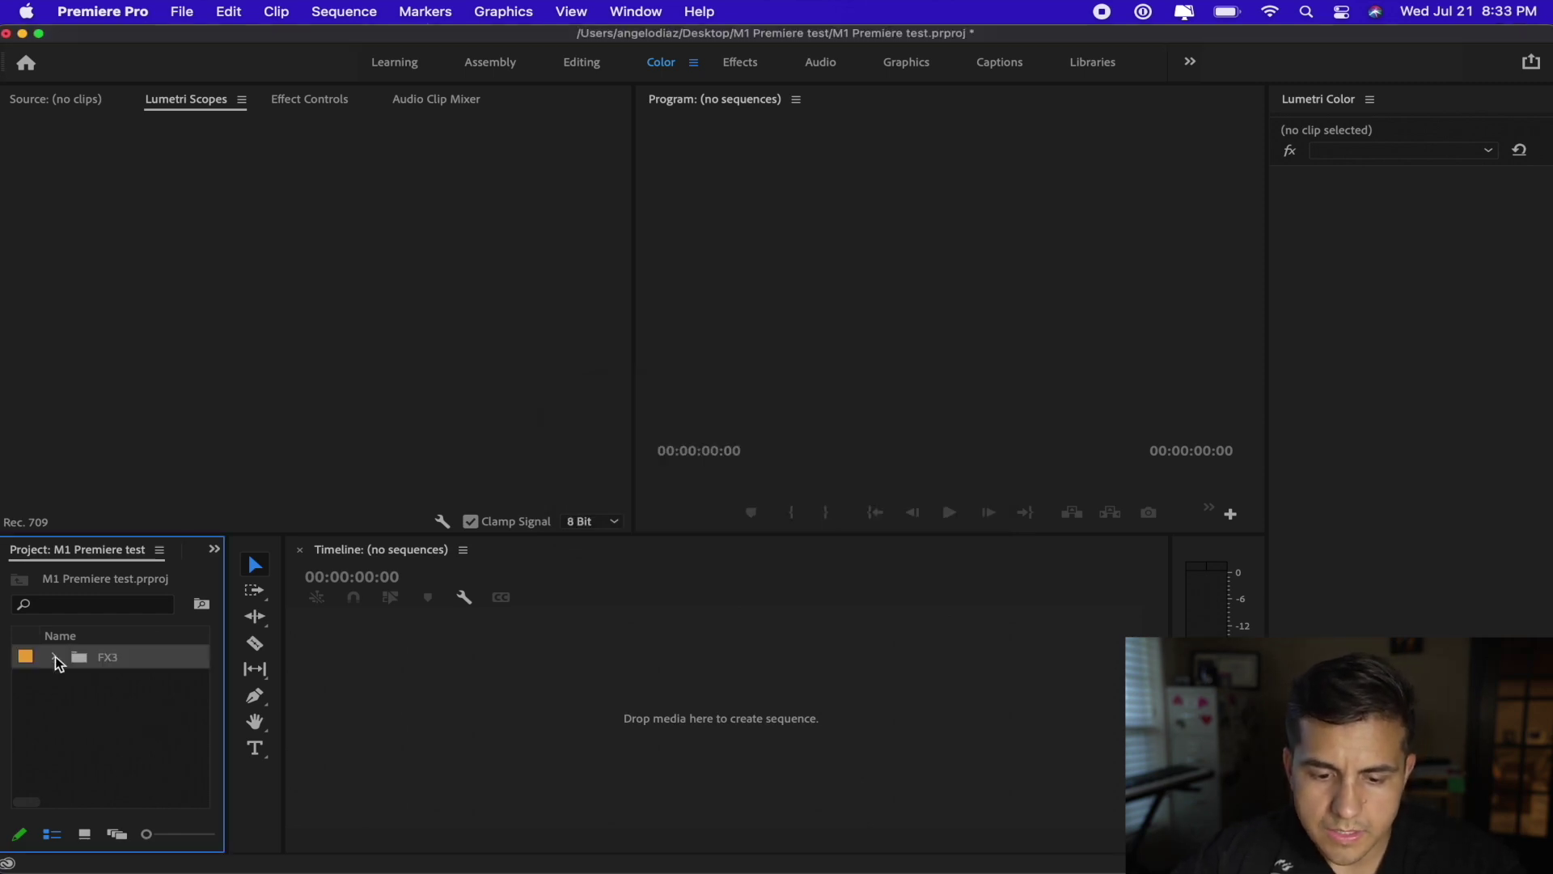
left_click(55, 657)
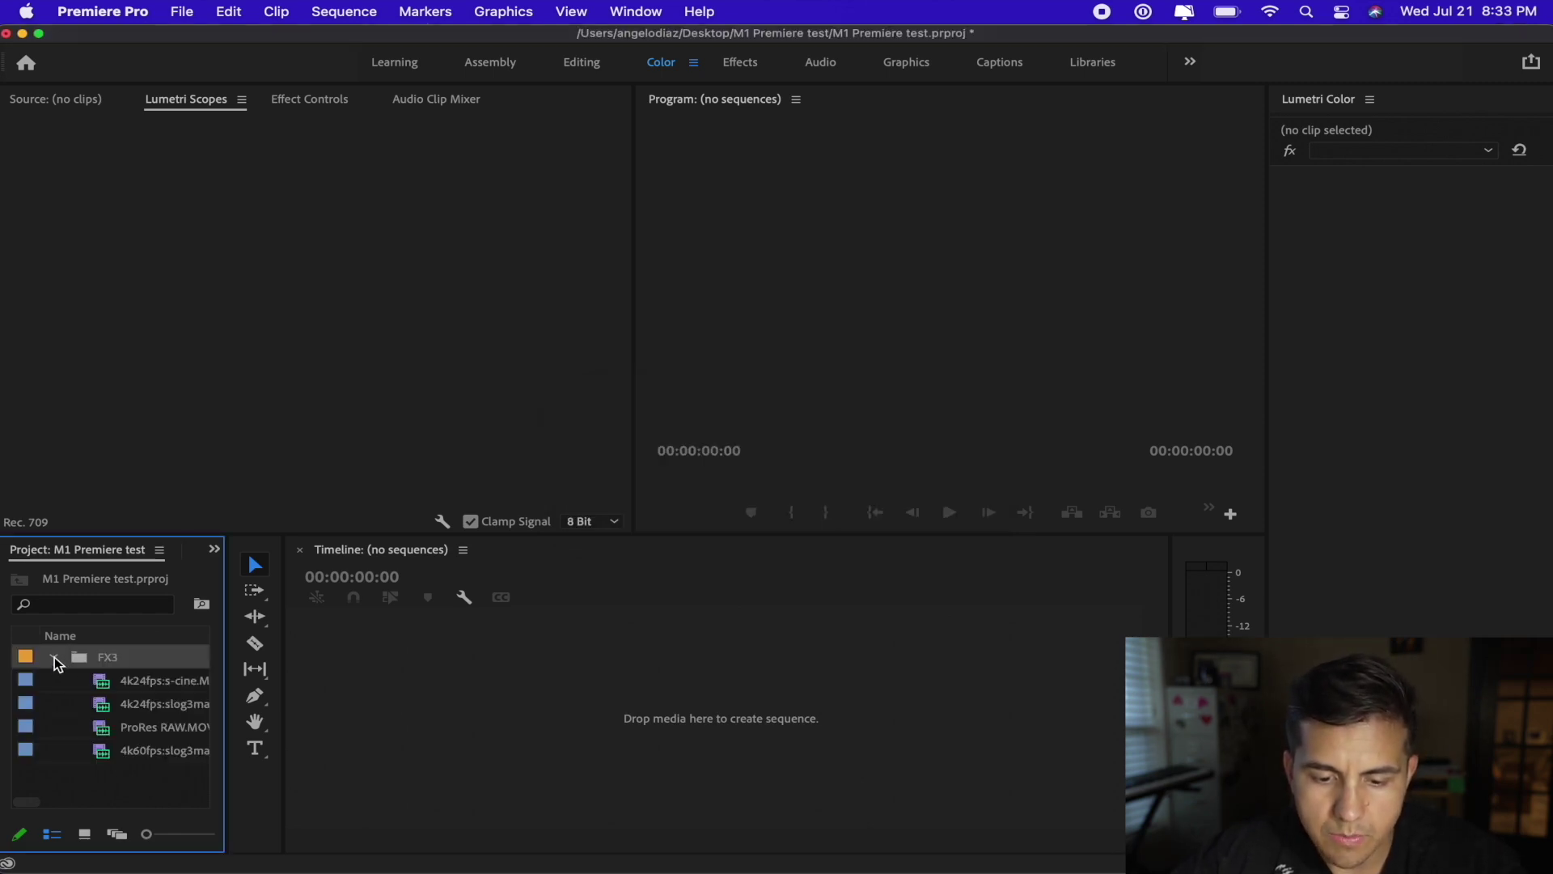
left_click(154, 684)
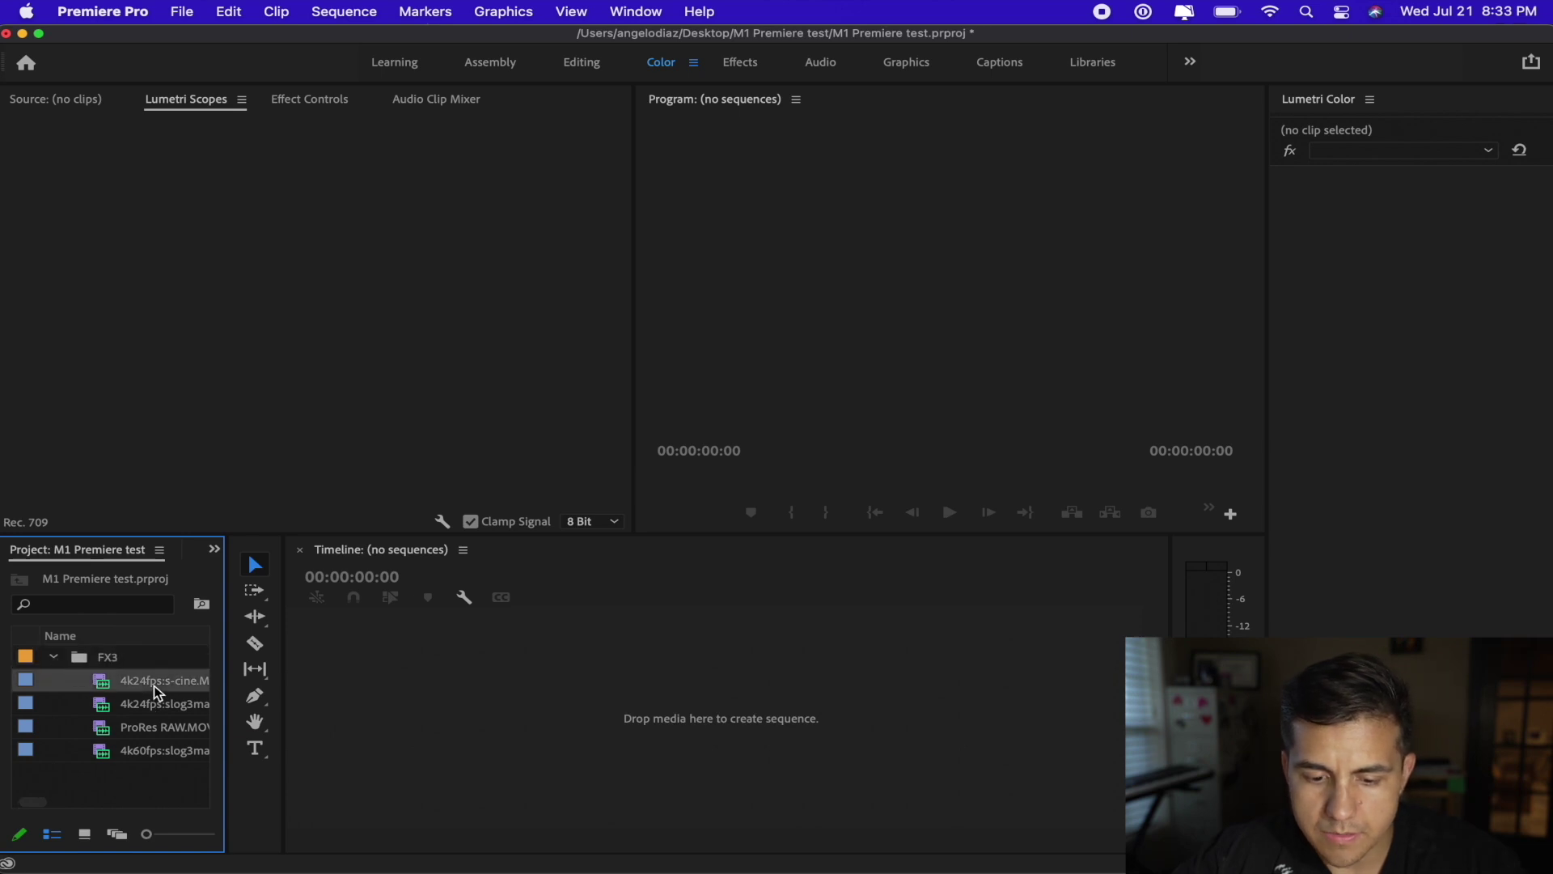
- Switch to Final Cut Pro and create a new project named "M1 Premiere test" in the 7-21-21 event
key("ctrl+Up")
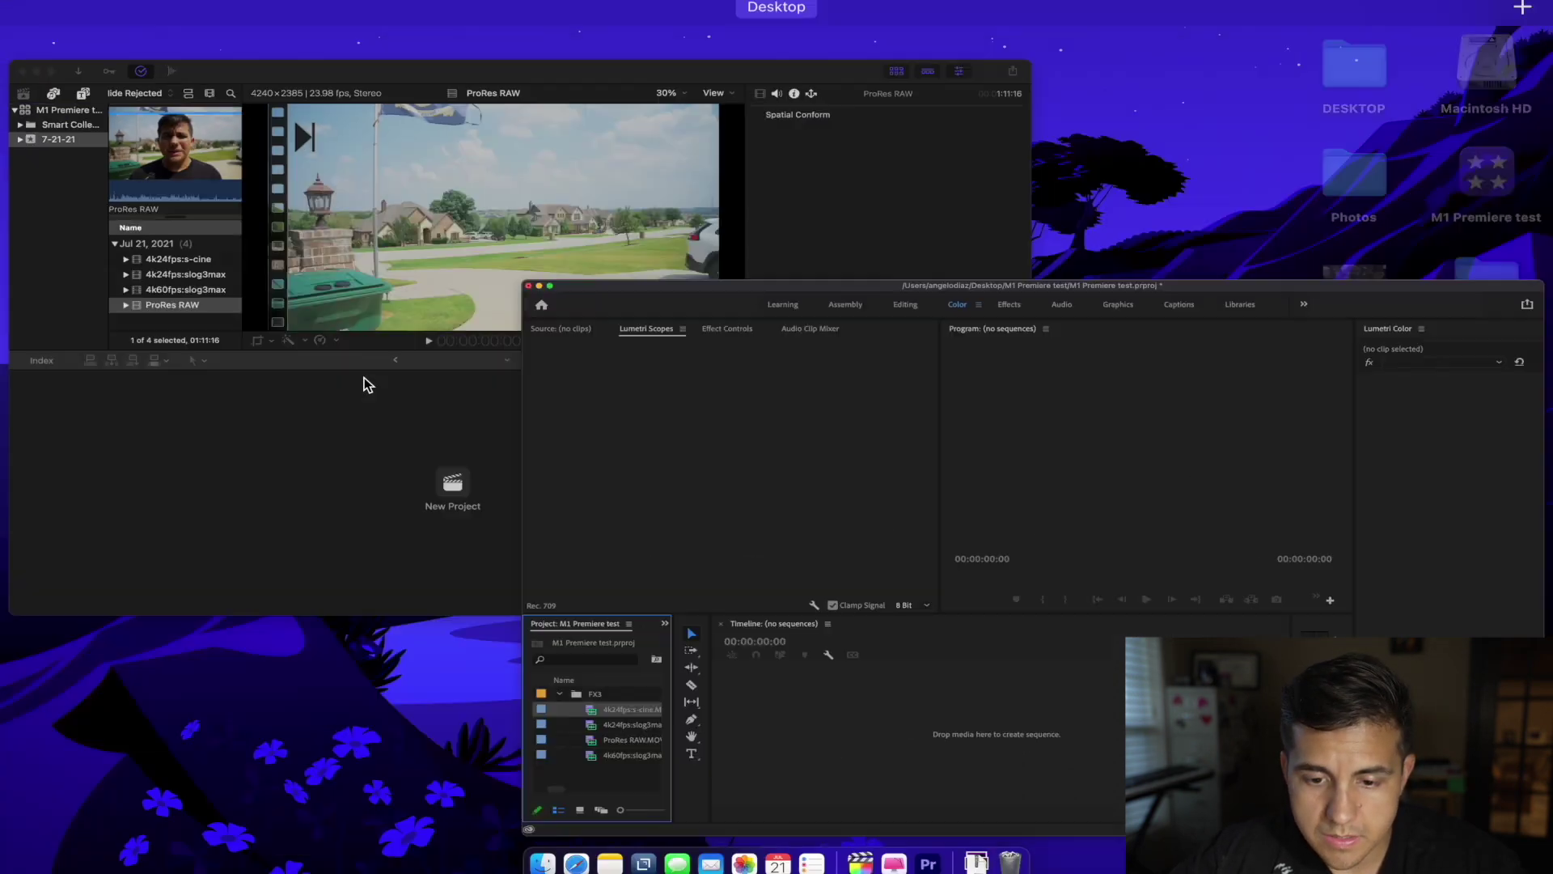
left_click(418, 323)
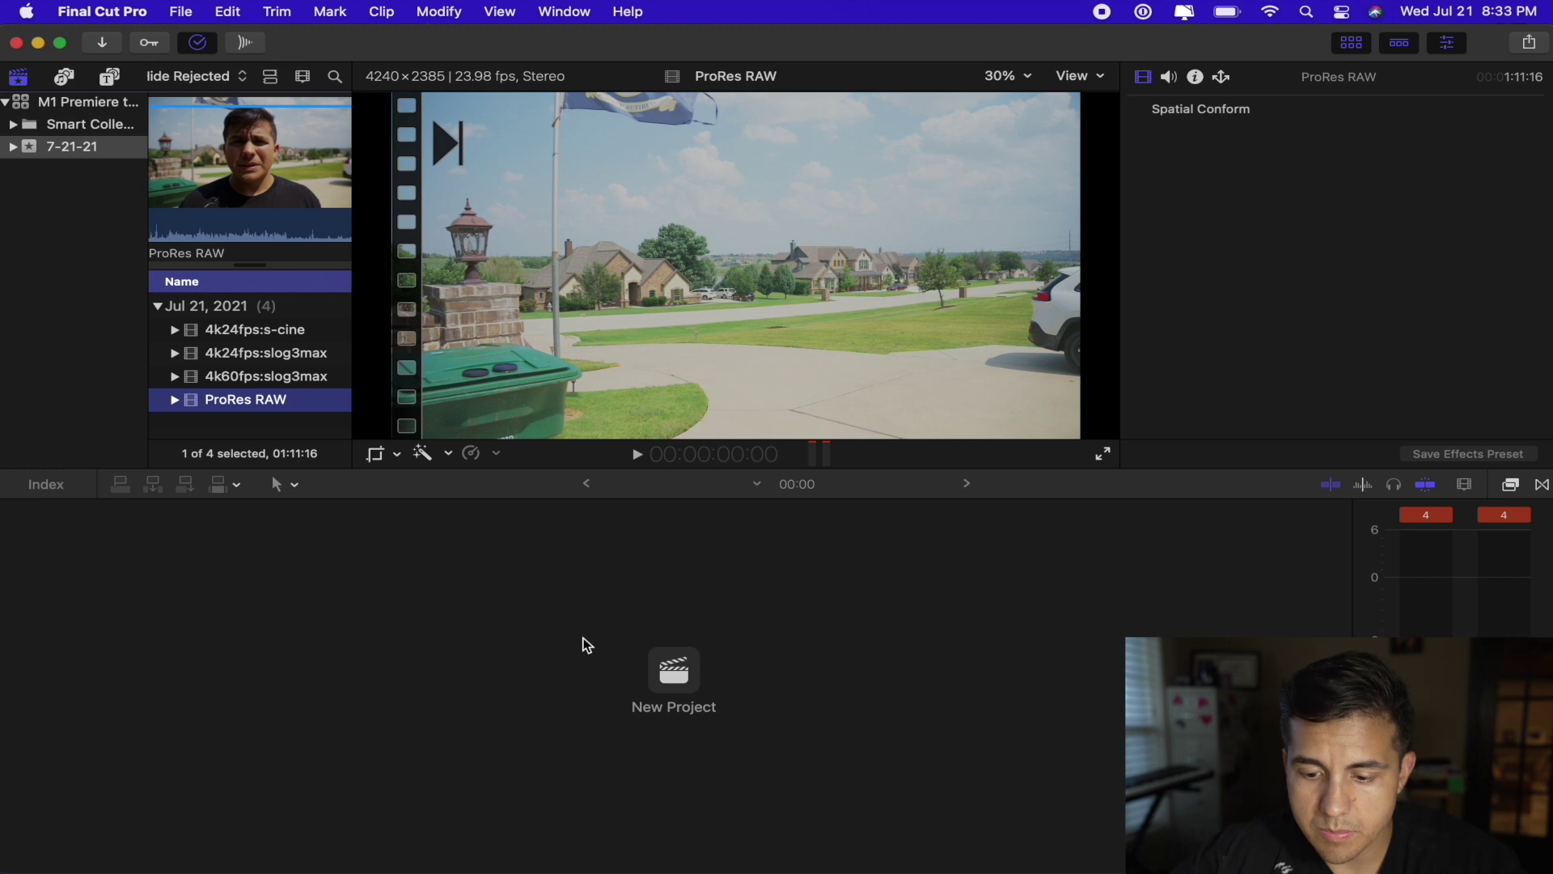
left_click(680, 703)
left_click(681, 681)
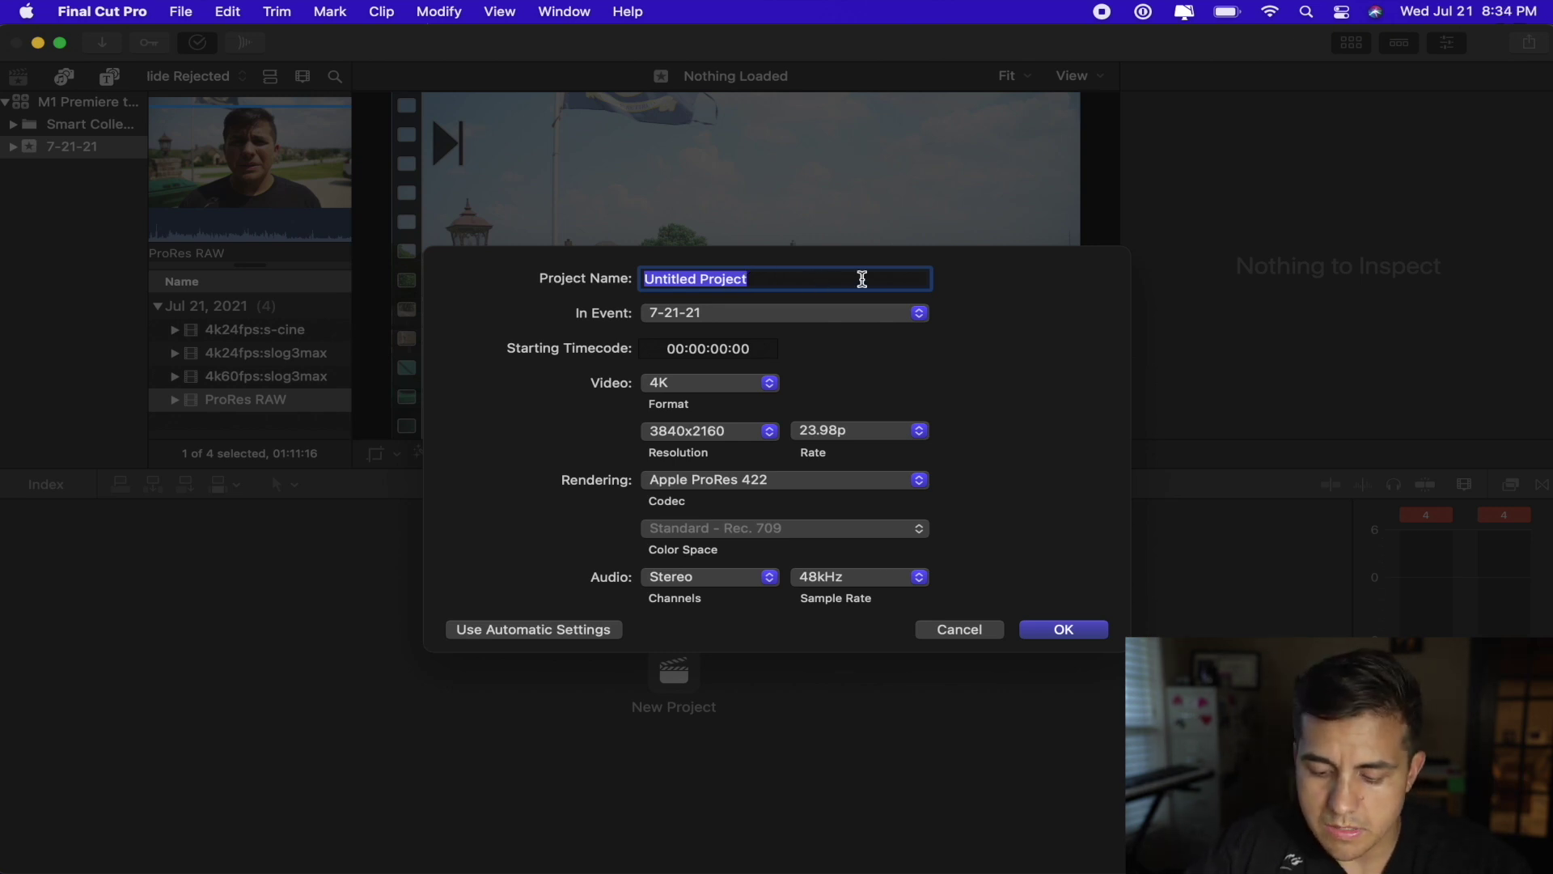
type("M1")
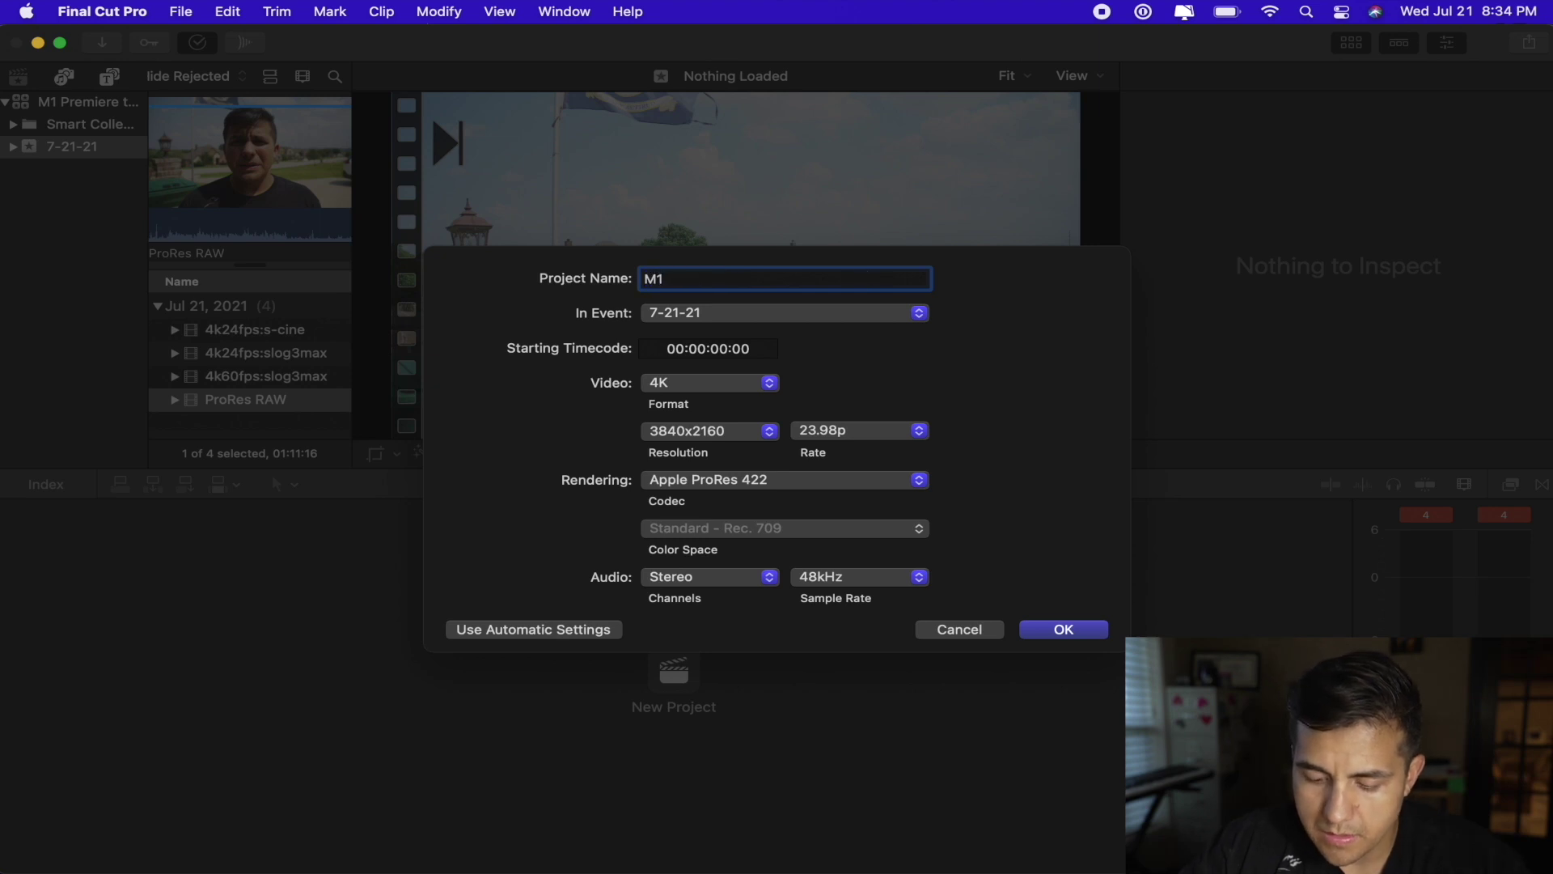
type(" Pre")
key("BackSpace")
type("remier")
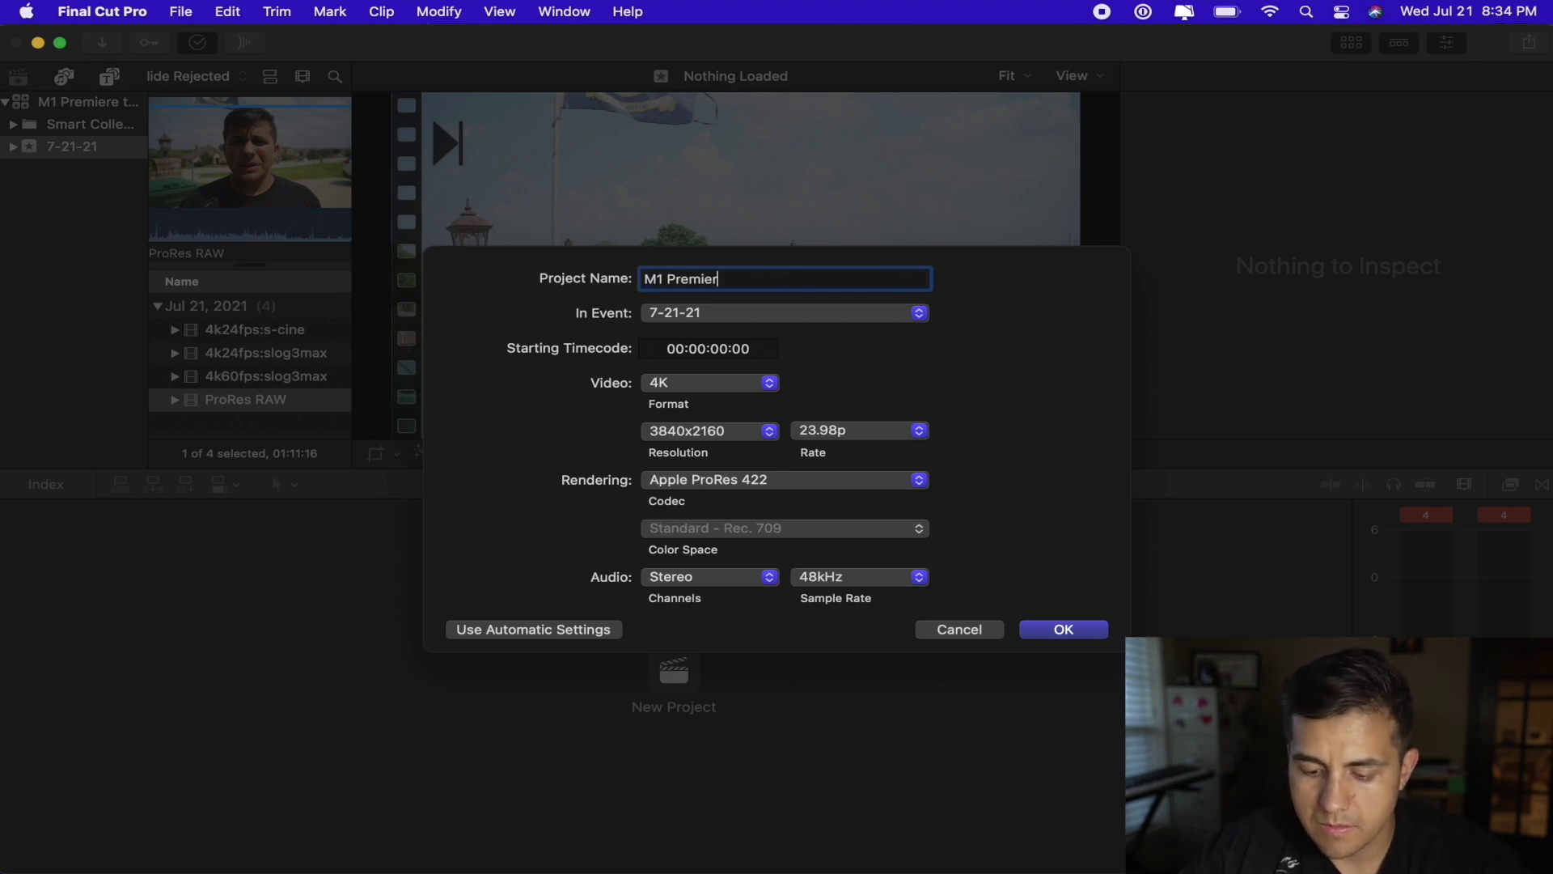
type("e test")
key("Tab")
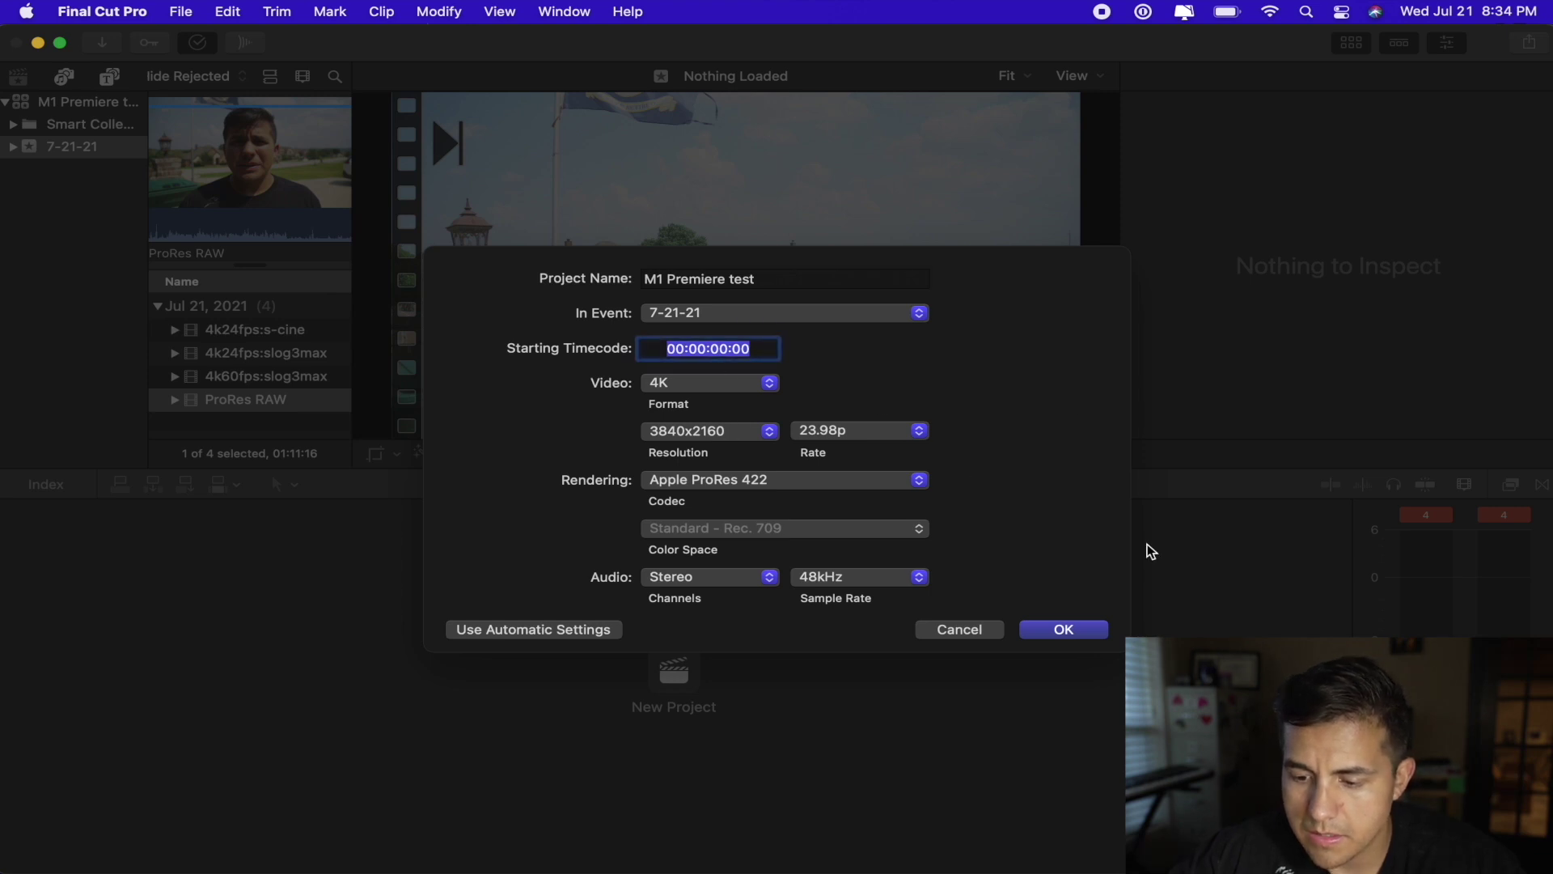
left_click(1075, 628)
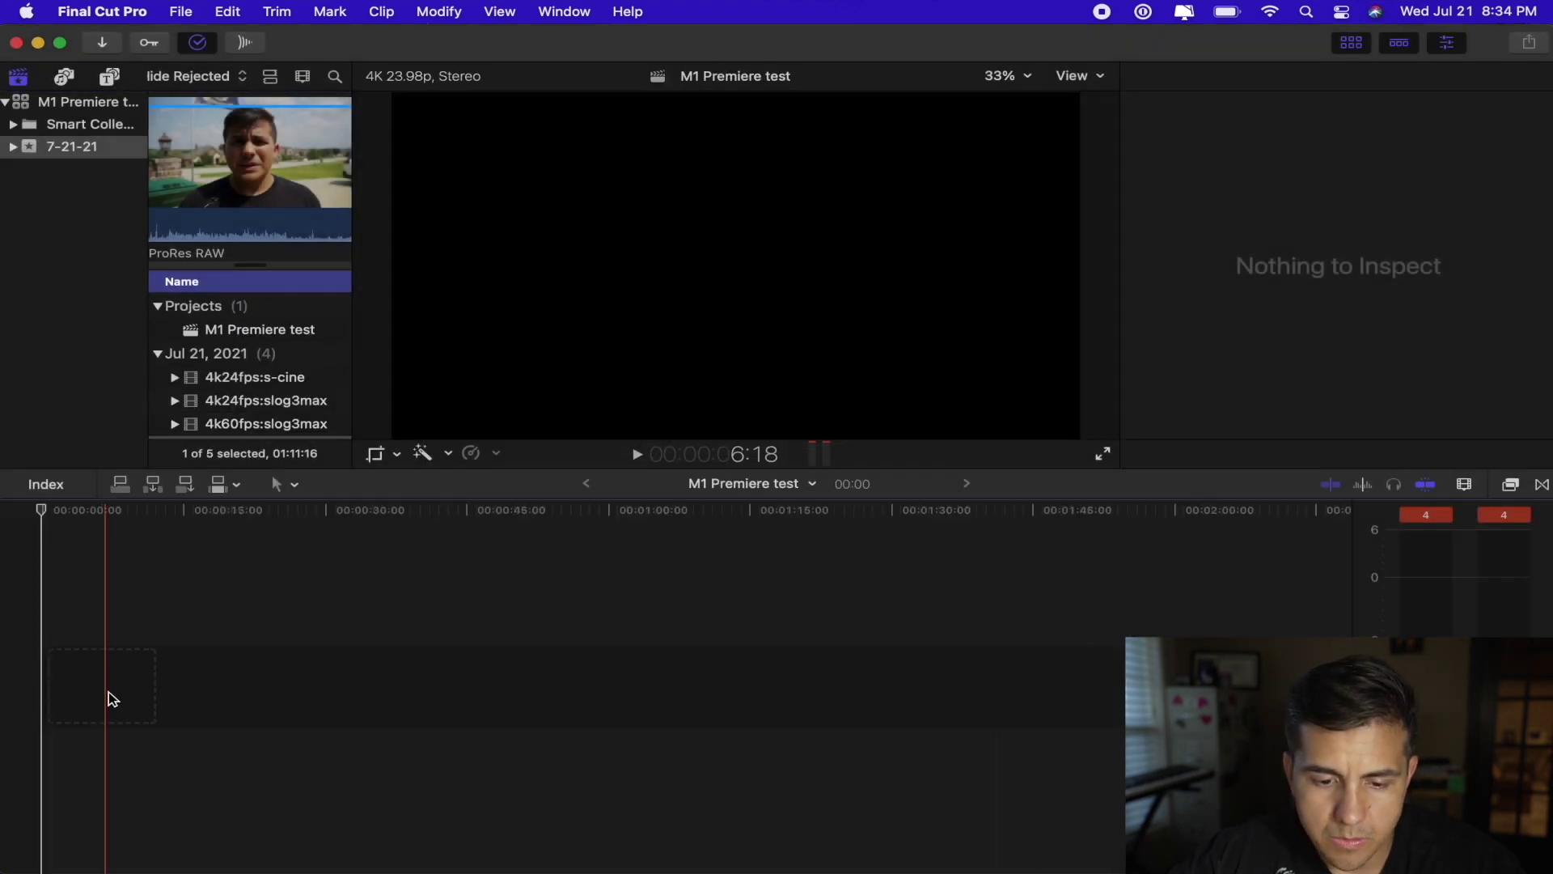
- Append the 4k24fps:s-cine clip to the start of the empty project timeline
scroll(239, 410, "down", 1)
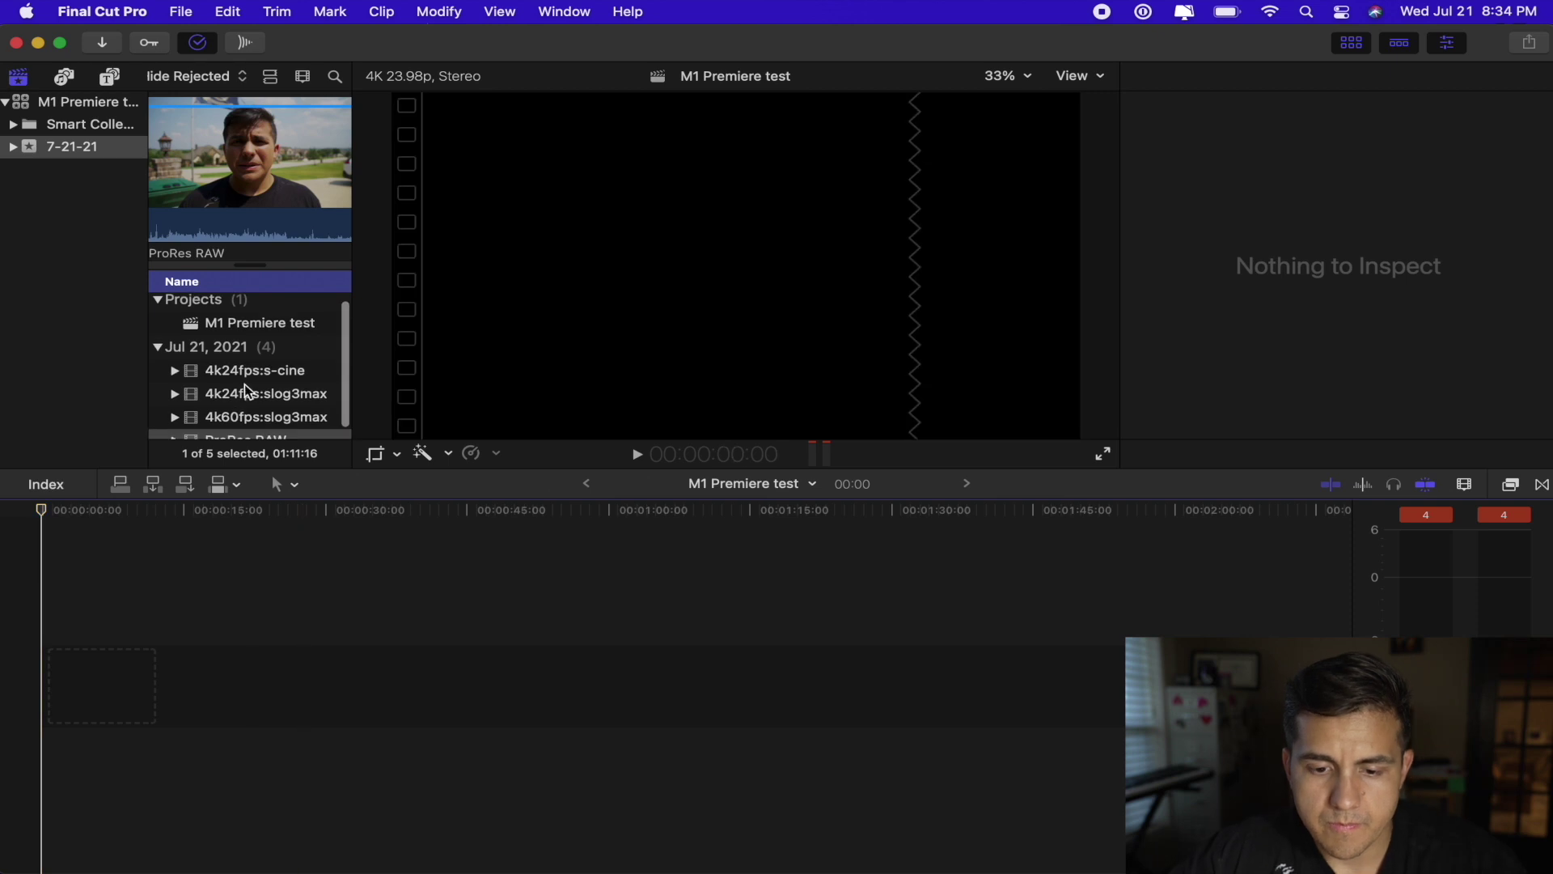
left_click(246, 374)
key("e")
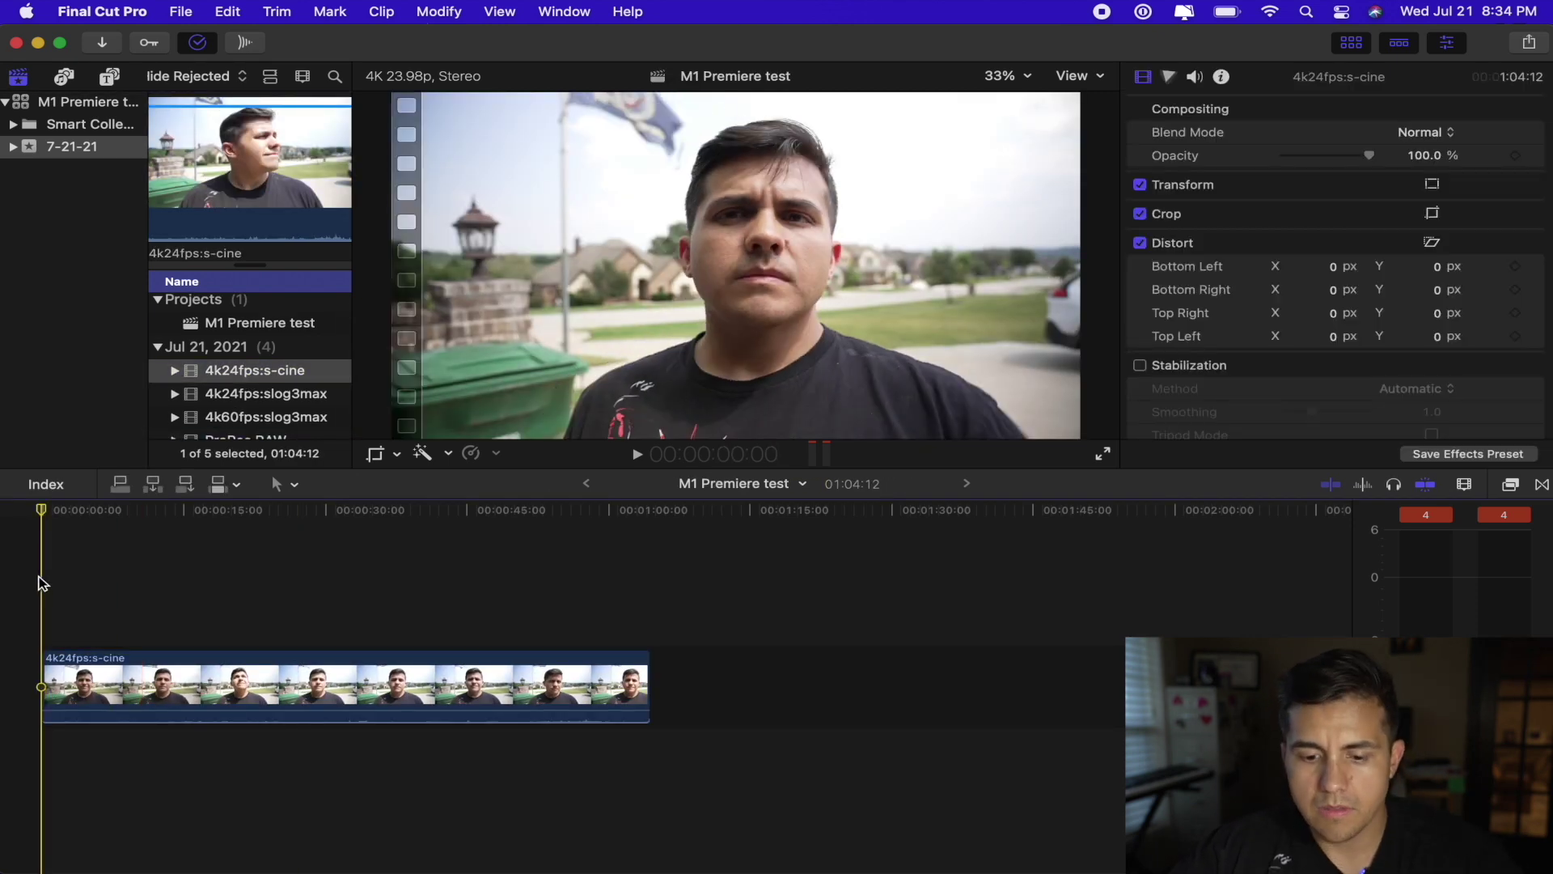
- Turn off the s-cine clip's Dialogue-1 audio, return to its video settings and play the clip from the beginning
left_click(287, 687)
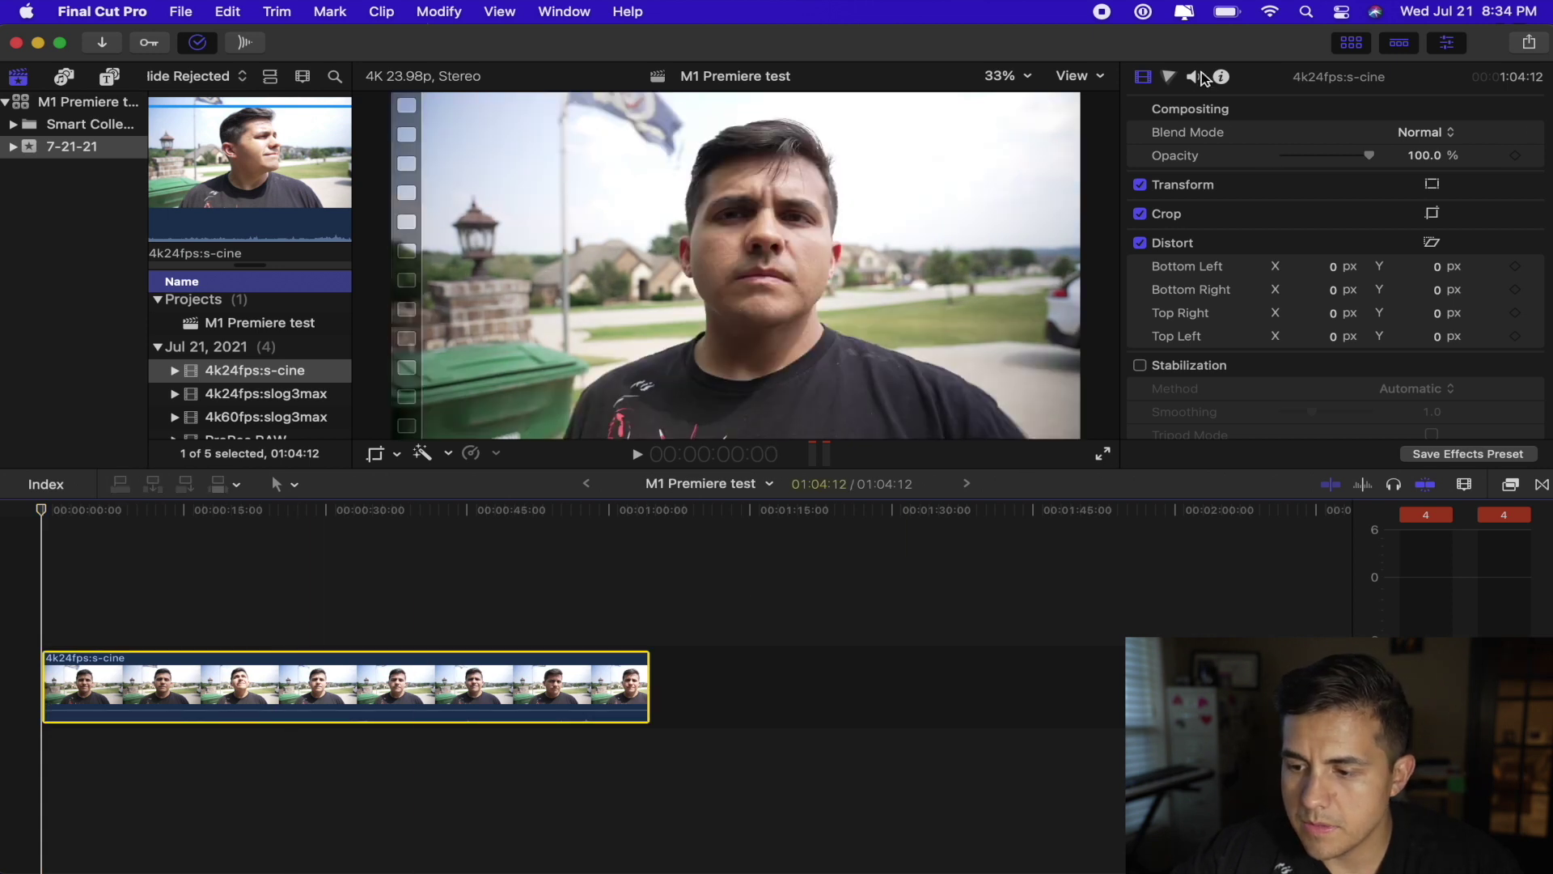
left_click(1195, 77)
key("space")
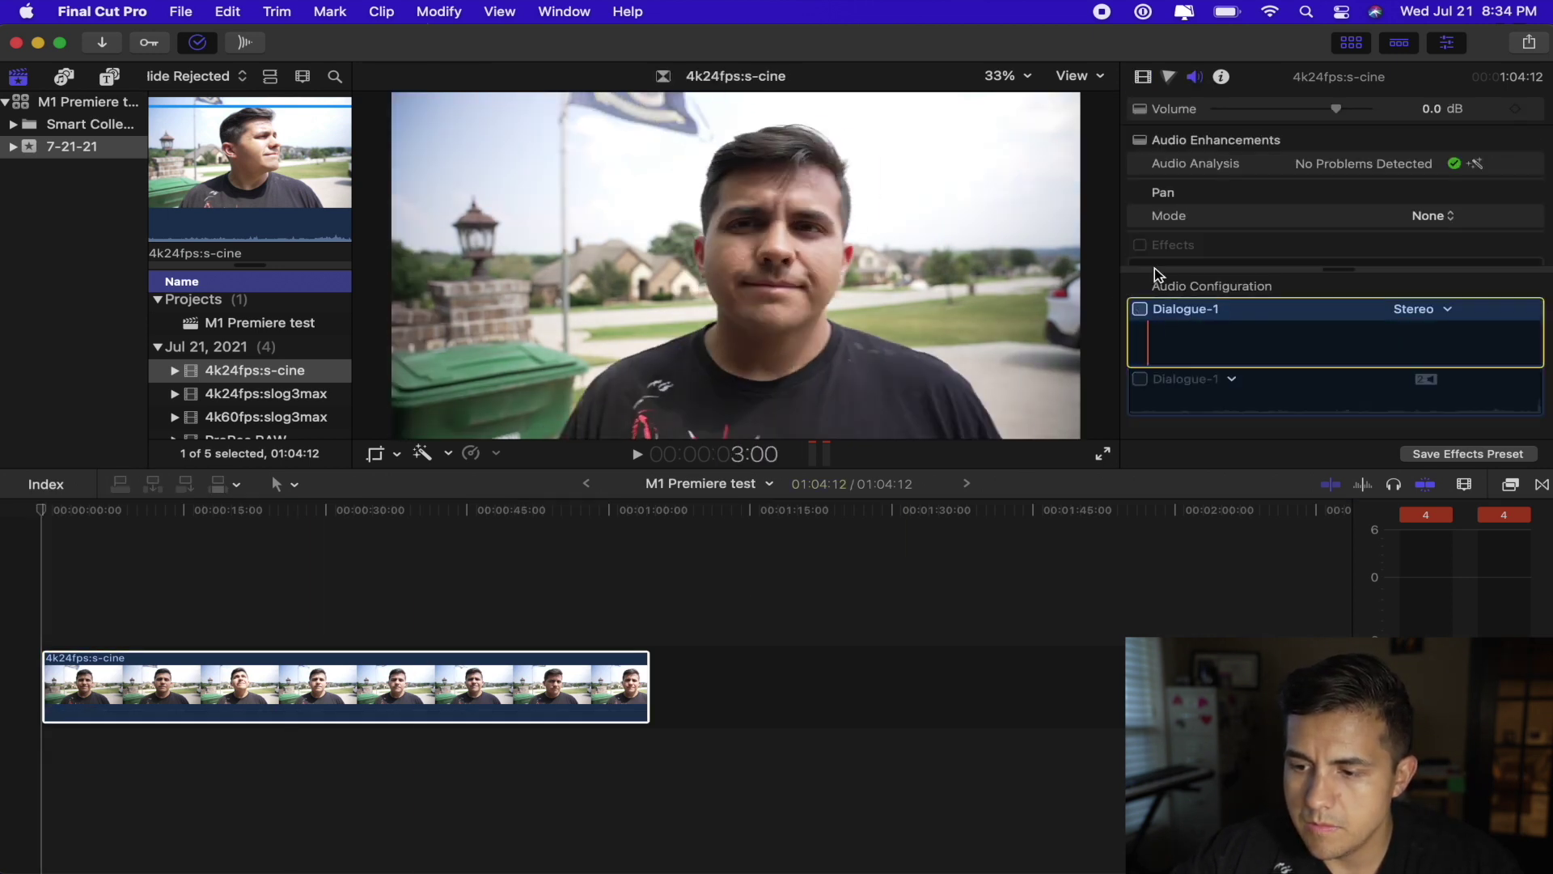
left_click(1143, 76)
left_click(122, 590)
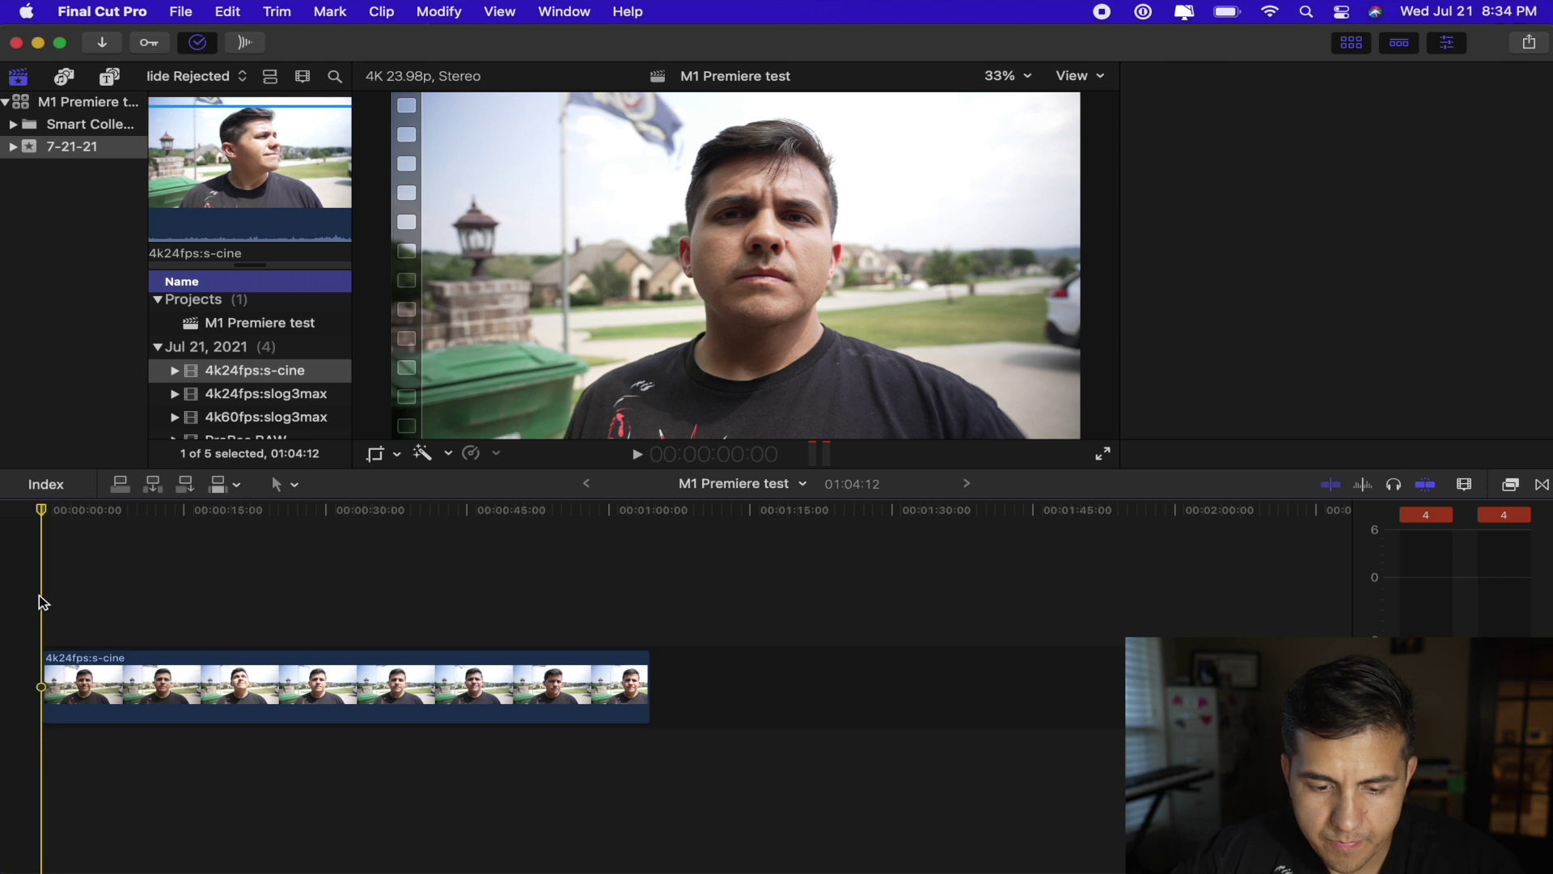
key("space")
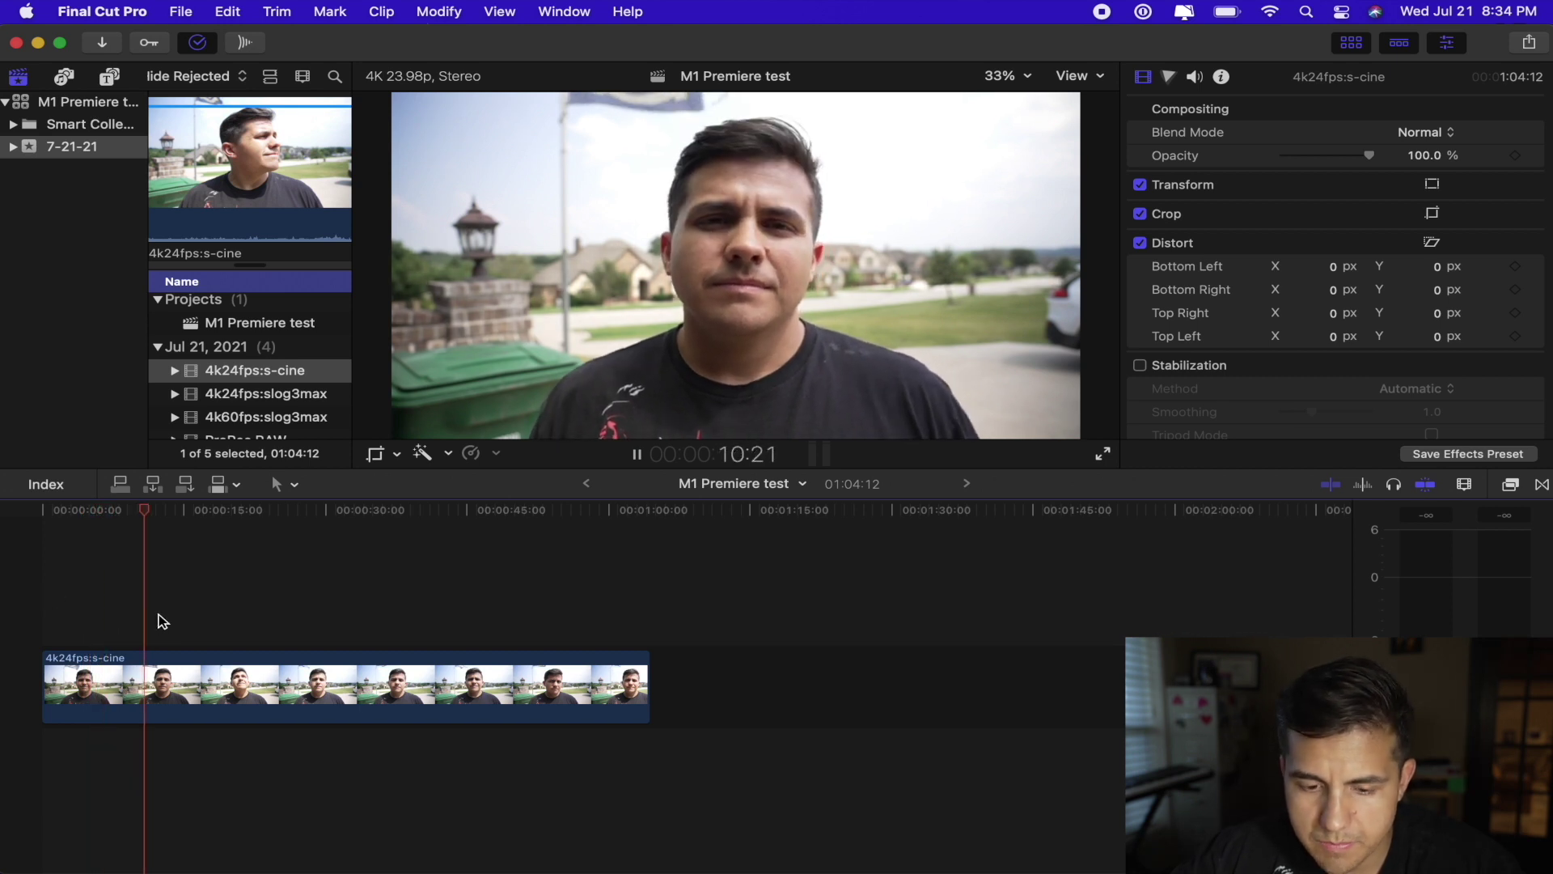
- Switch to Premiere Pro and create a sequence from the 4k24fps:s-cine clip
key("ctrl+Up")
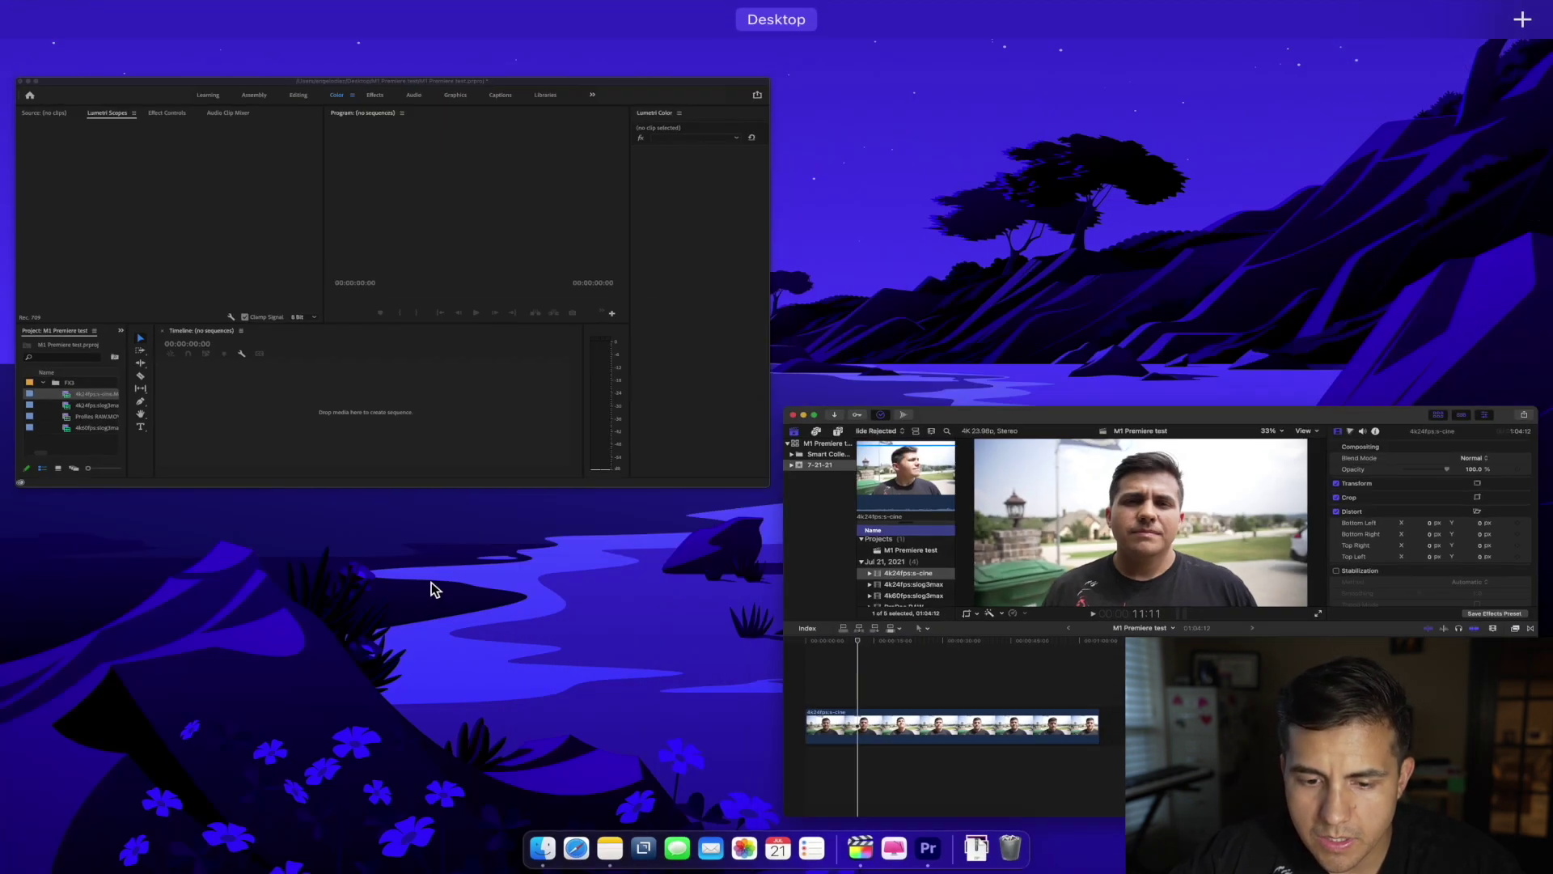
left_click(515, 387)
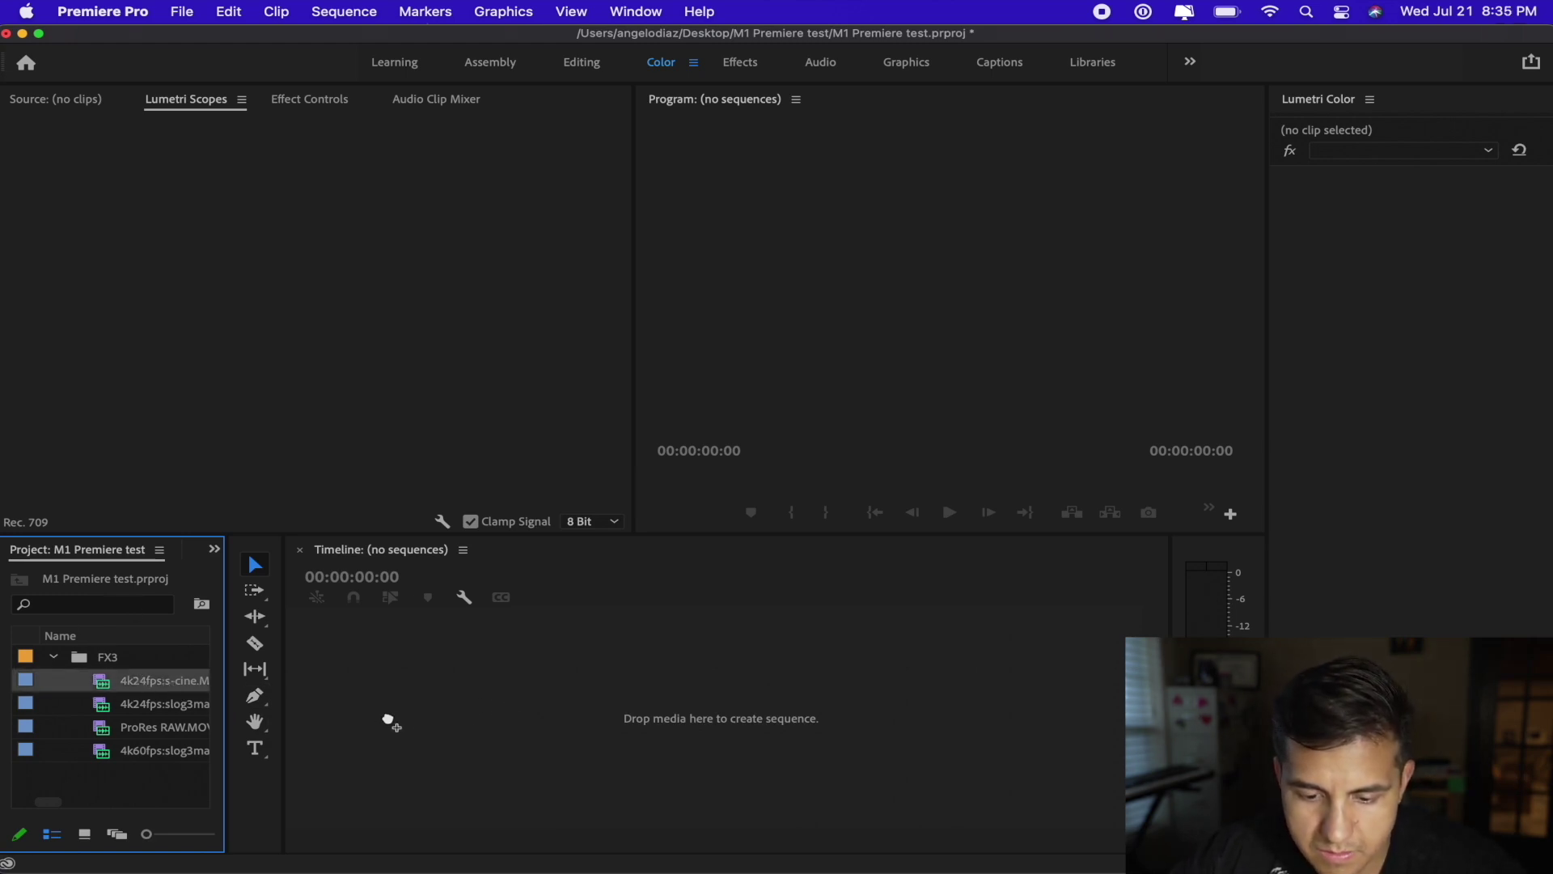
left_click_drag(401, 720, 400, 715)
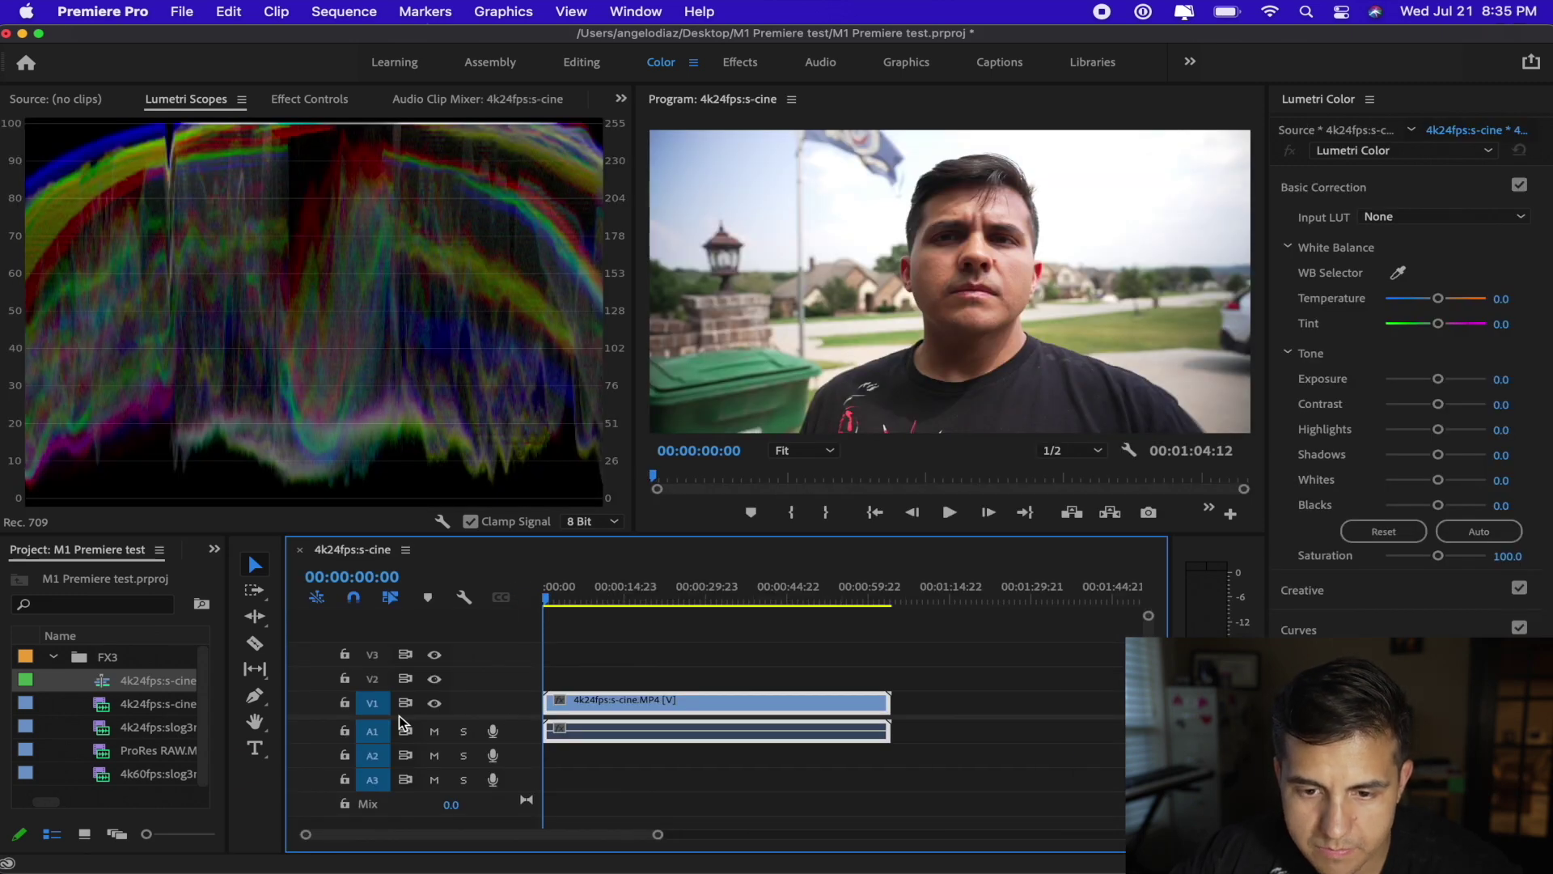
- Select the s-cine clip in the sequence and play it from the start, stopping at 00:00:22:16
key("shift+2")
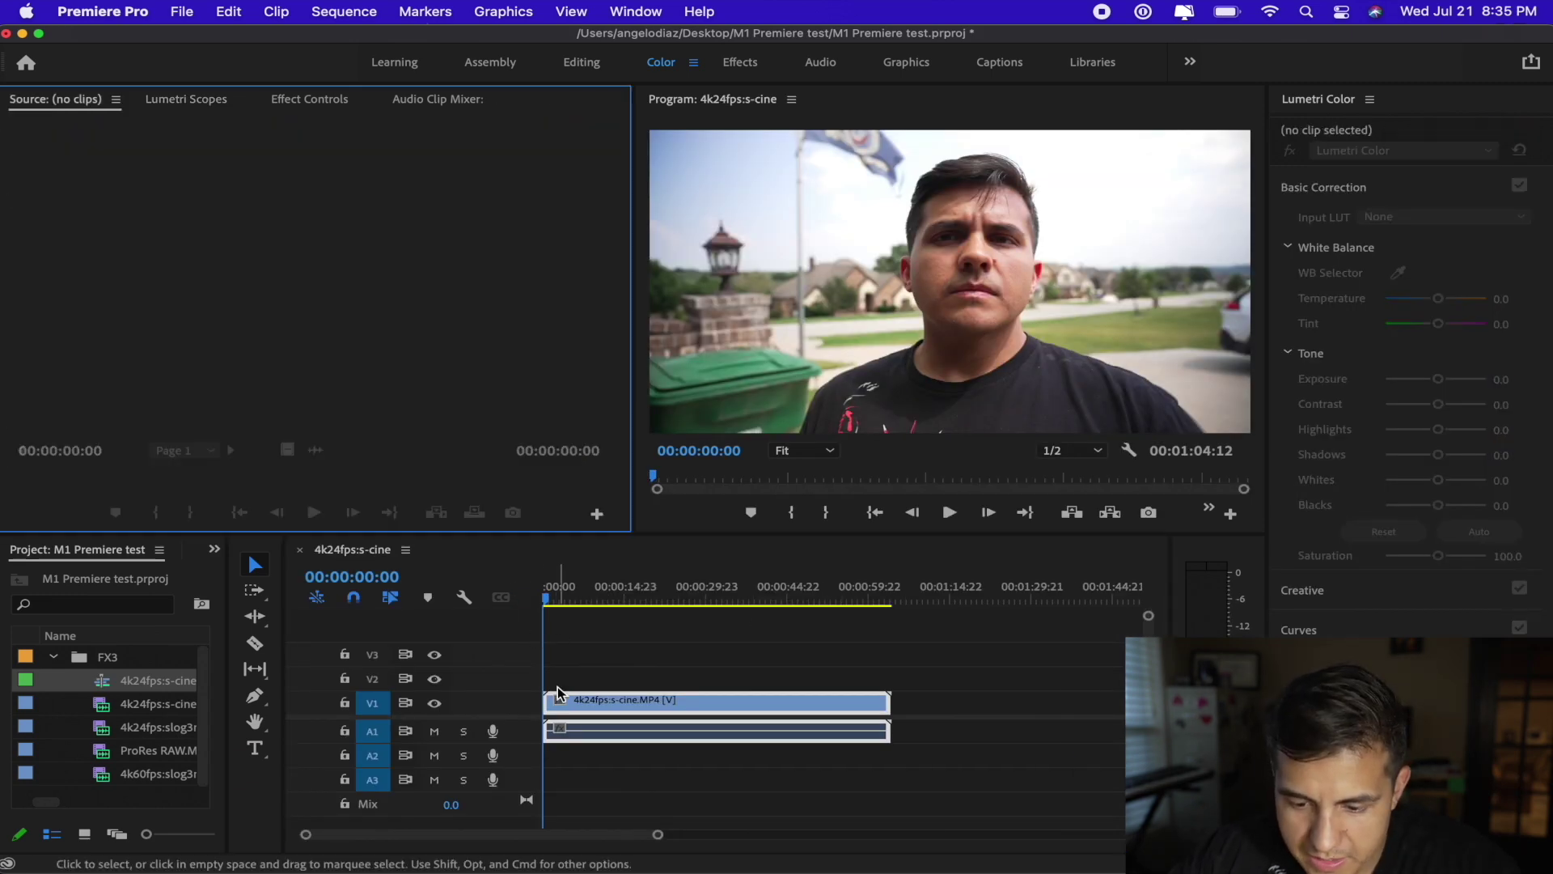
left_click(603, 738)
left_click(614, 741)
left_click(615, 735)
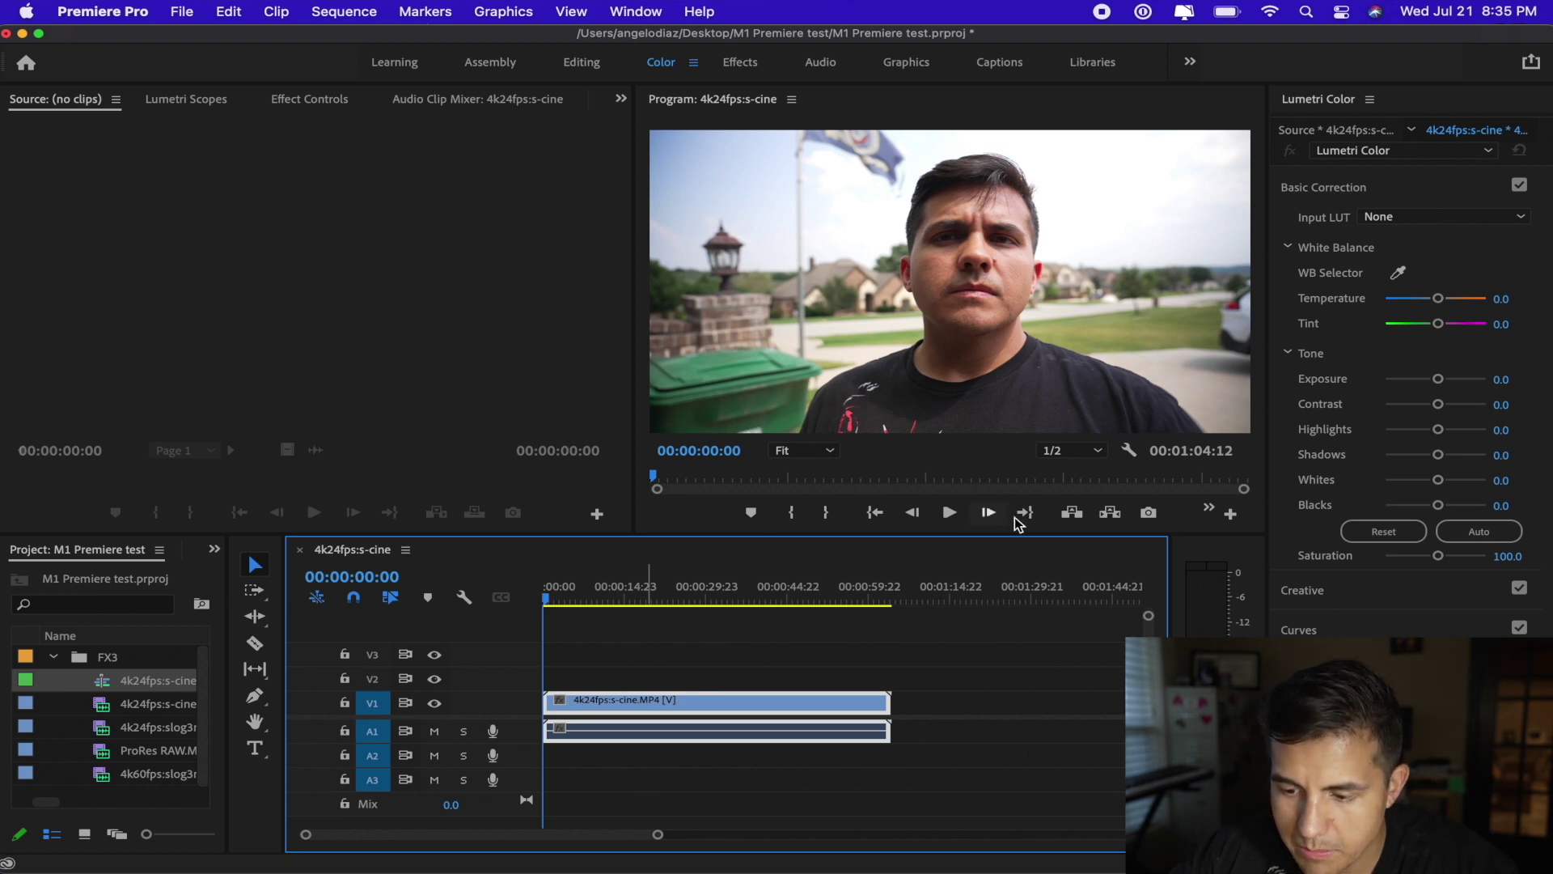
left_click(948, 515)
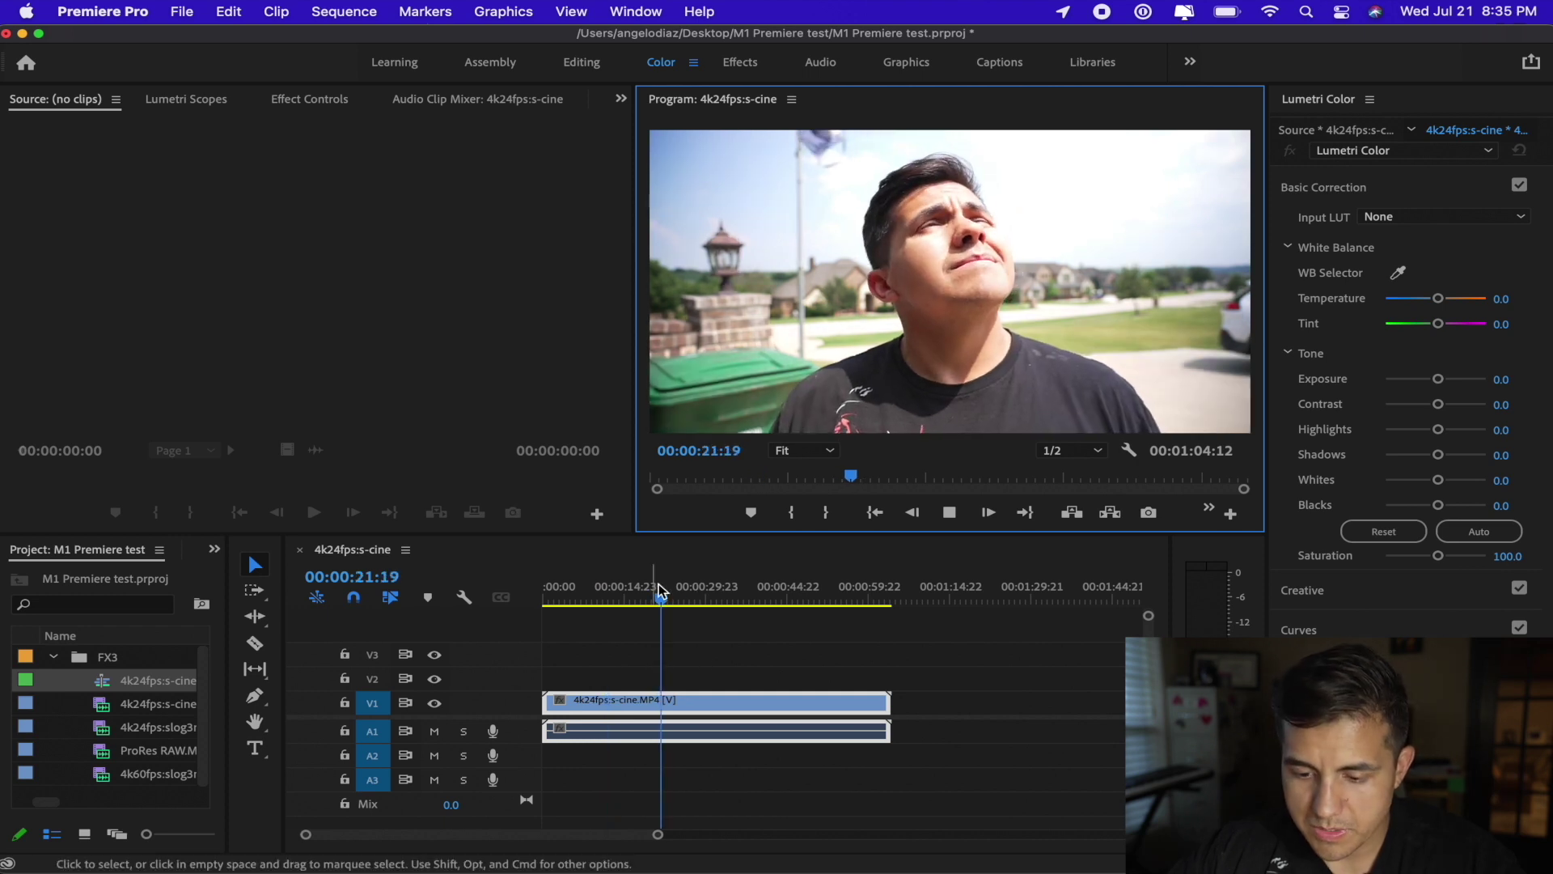
key("space")
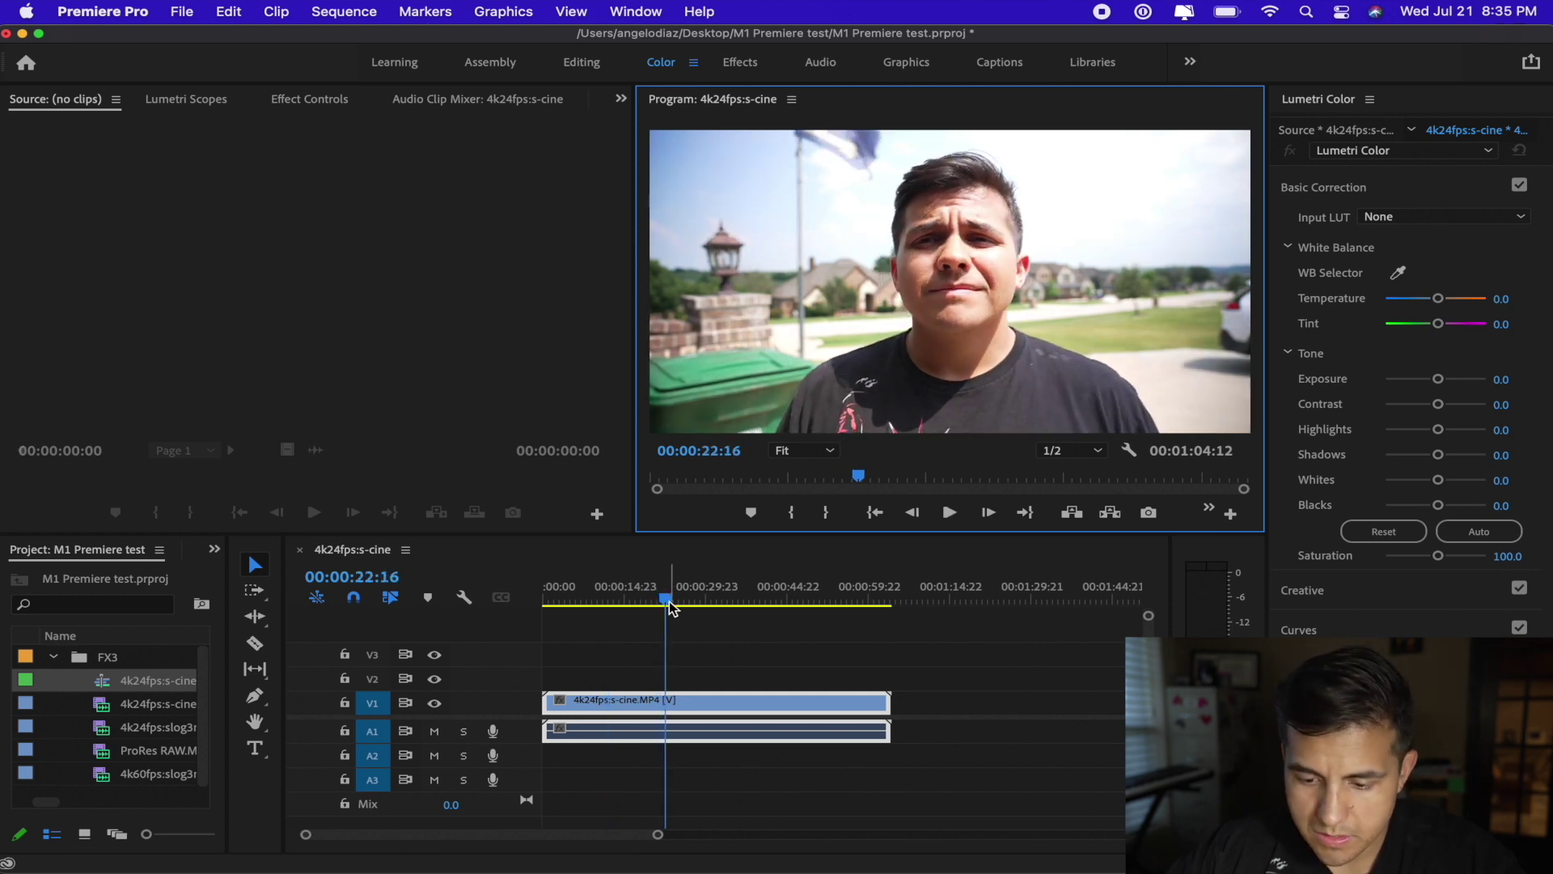
scroll(758, 694, "down", 3)
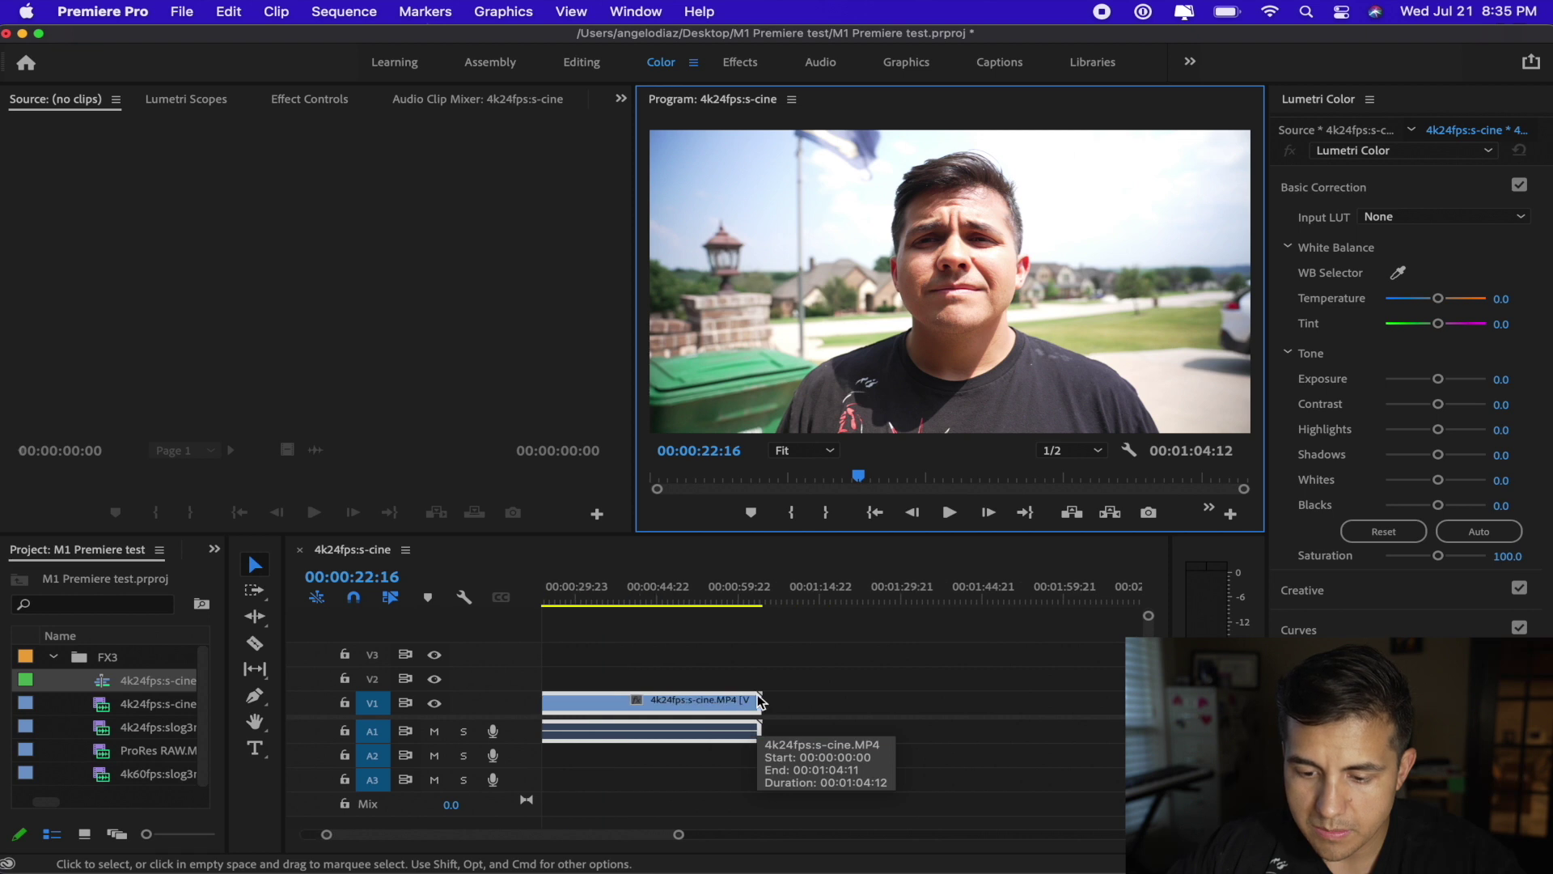
- Switch to Final Cut Pro and add the 4k24fps:slog3max and 4k60fps:slog3max clips after the s-cine clip
key("ctrl+Up")
left_click(235, 368)
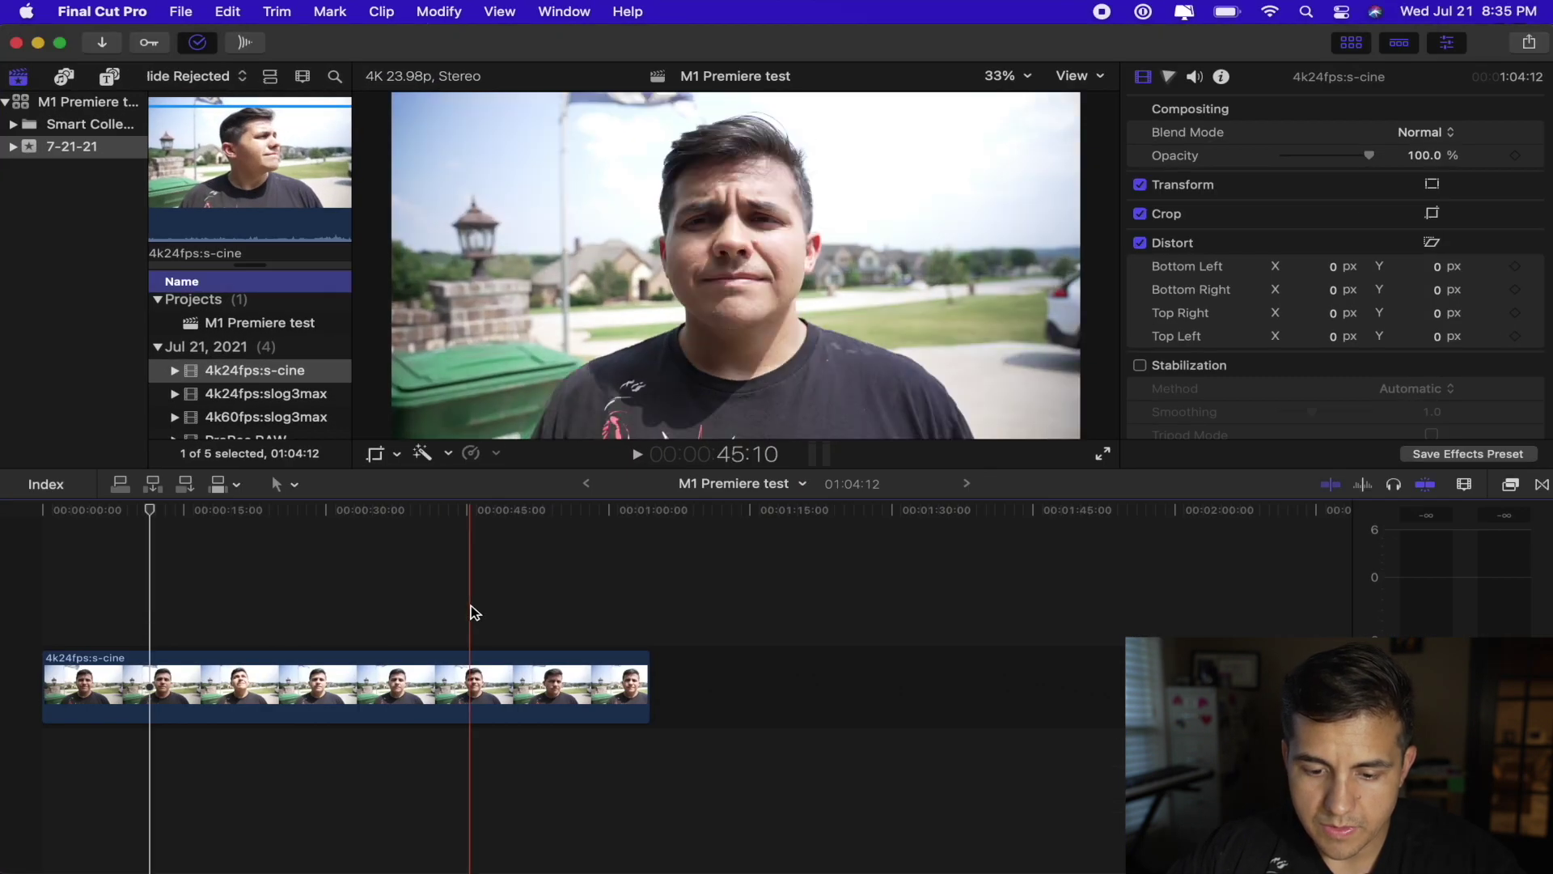
scroll(454, 607, "down", 3)
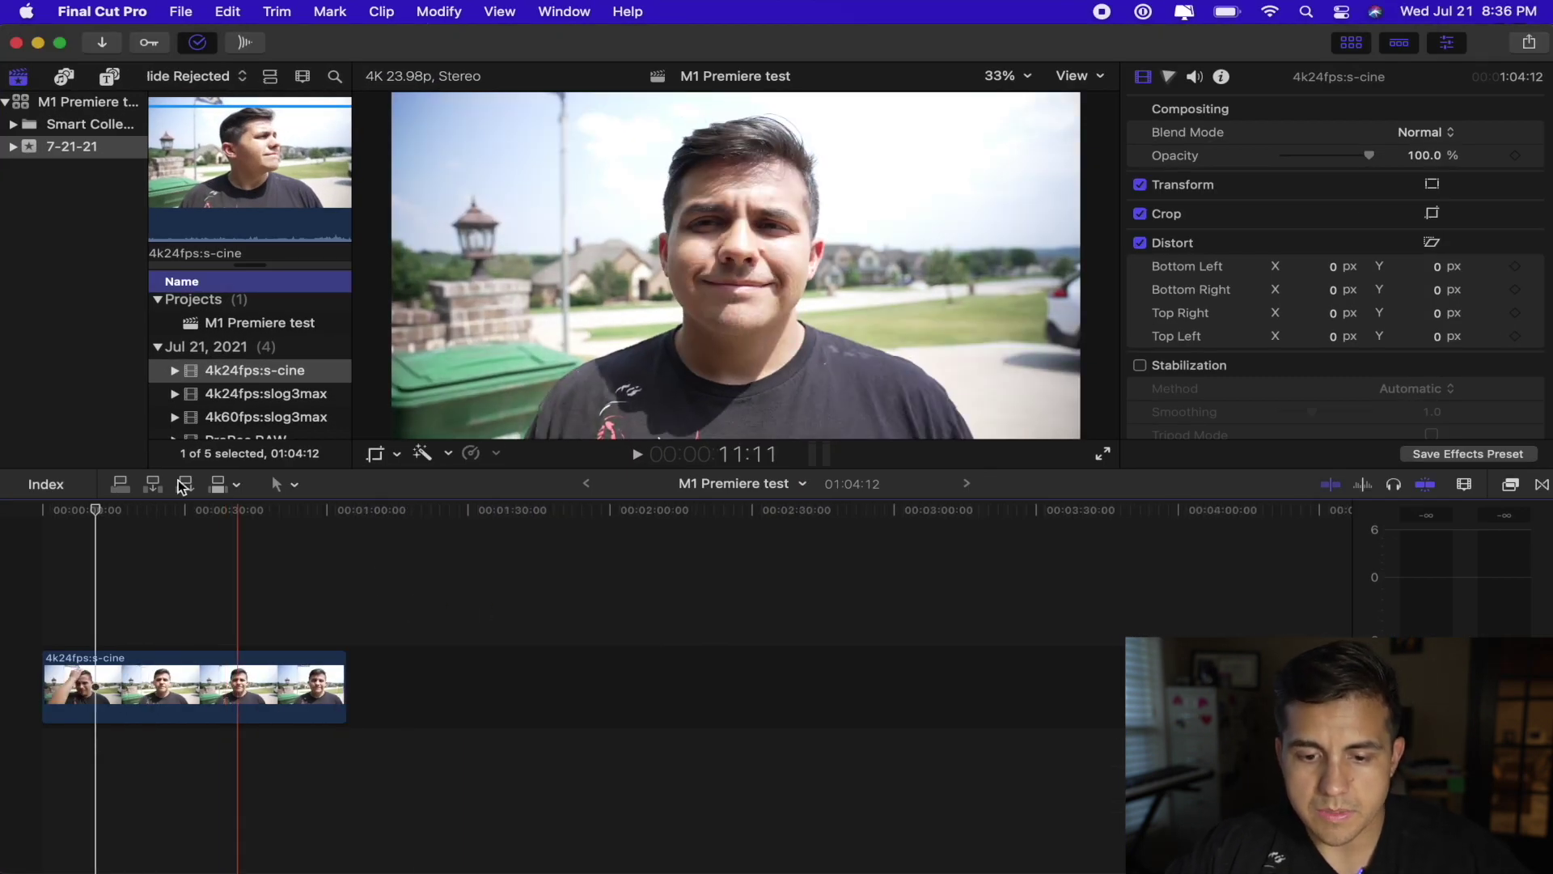
left_click(263, 395)
left_click(263, 417, "shift")
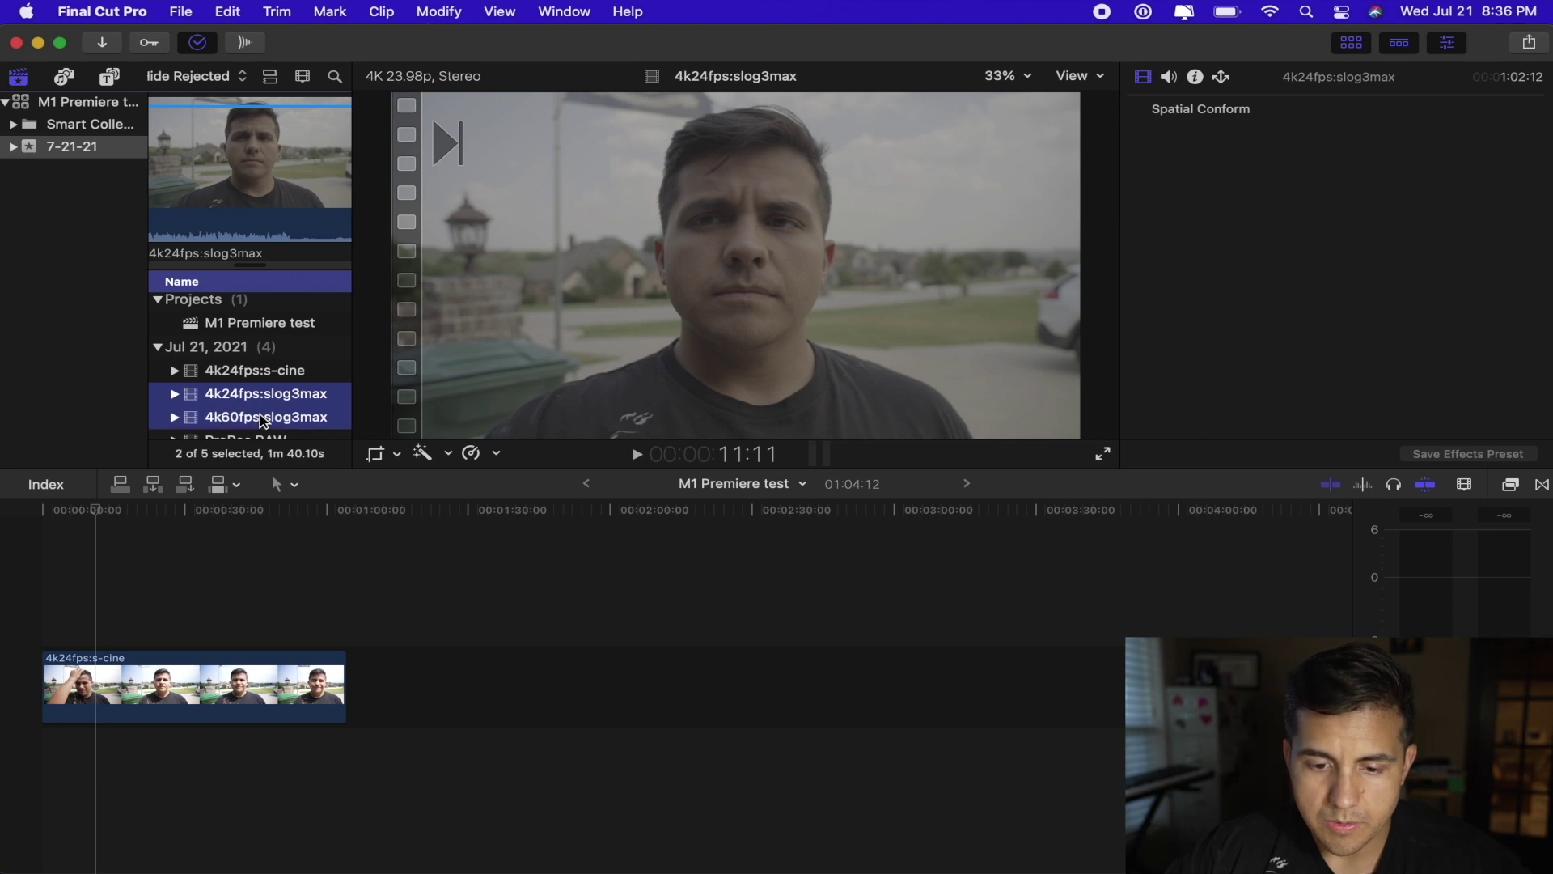
left_click_drag(262, 397, 355, 659)
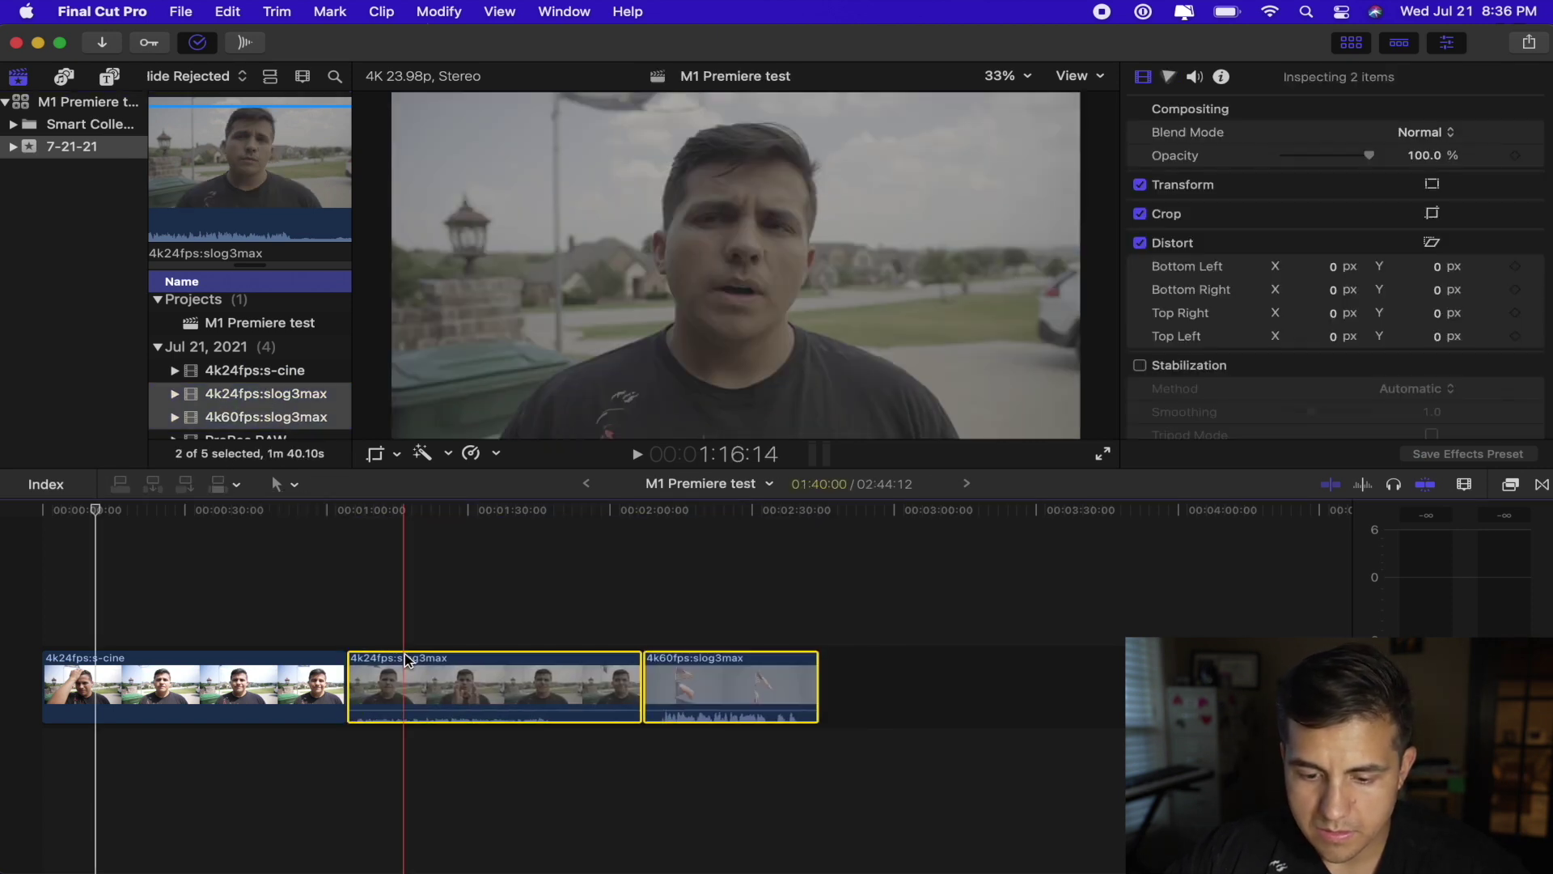
- Turn off the Dialogue-1 audio of both slog3max clips and play back parts of the 24fps and 60fps footage
left_click(338, 588)
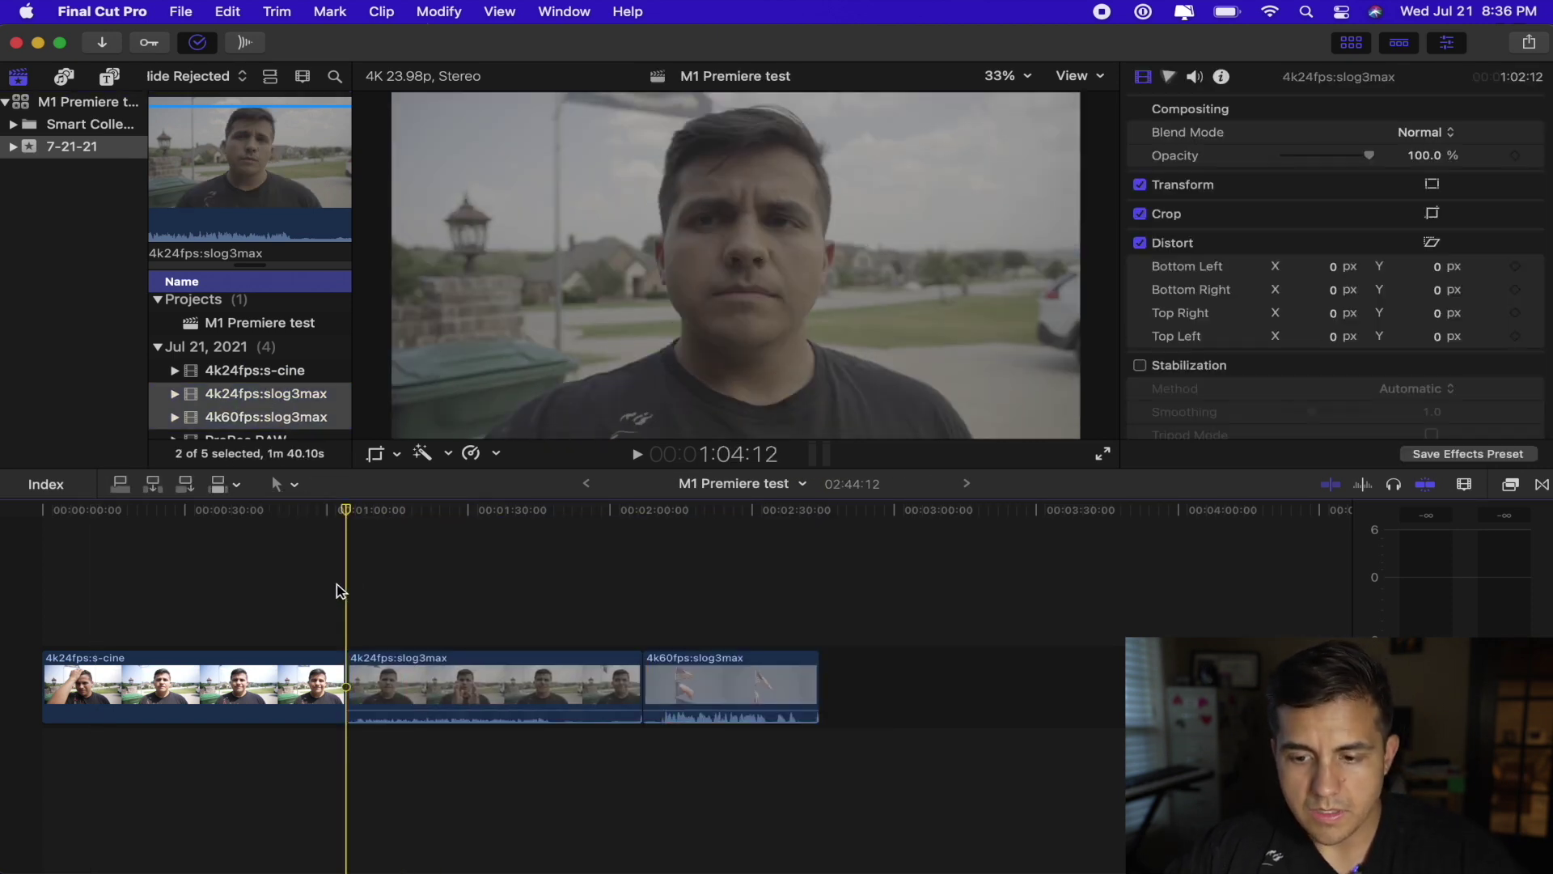
key("space")
key("ctrl+Tab")
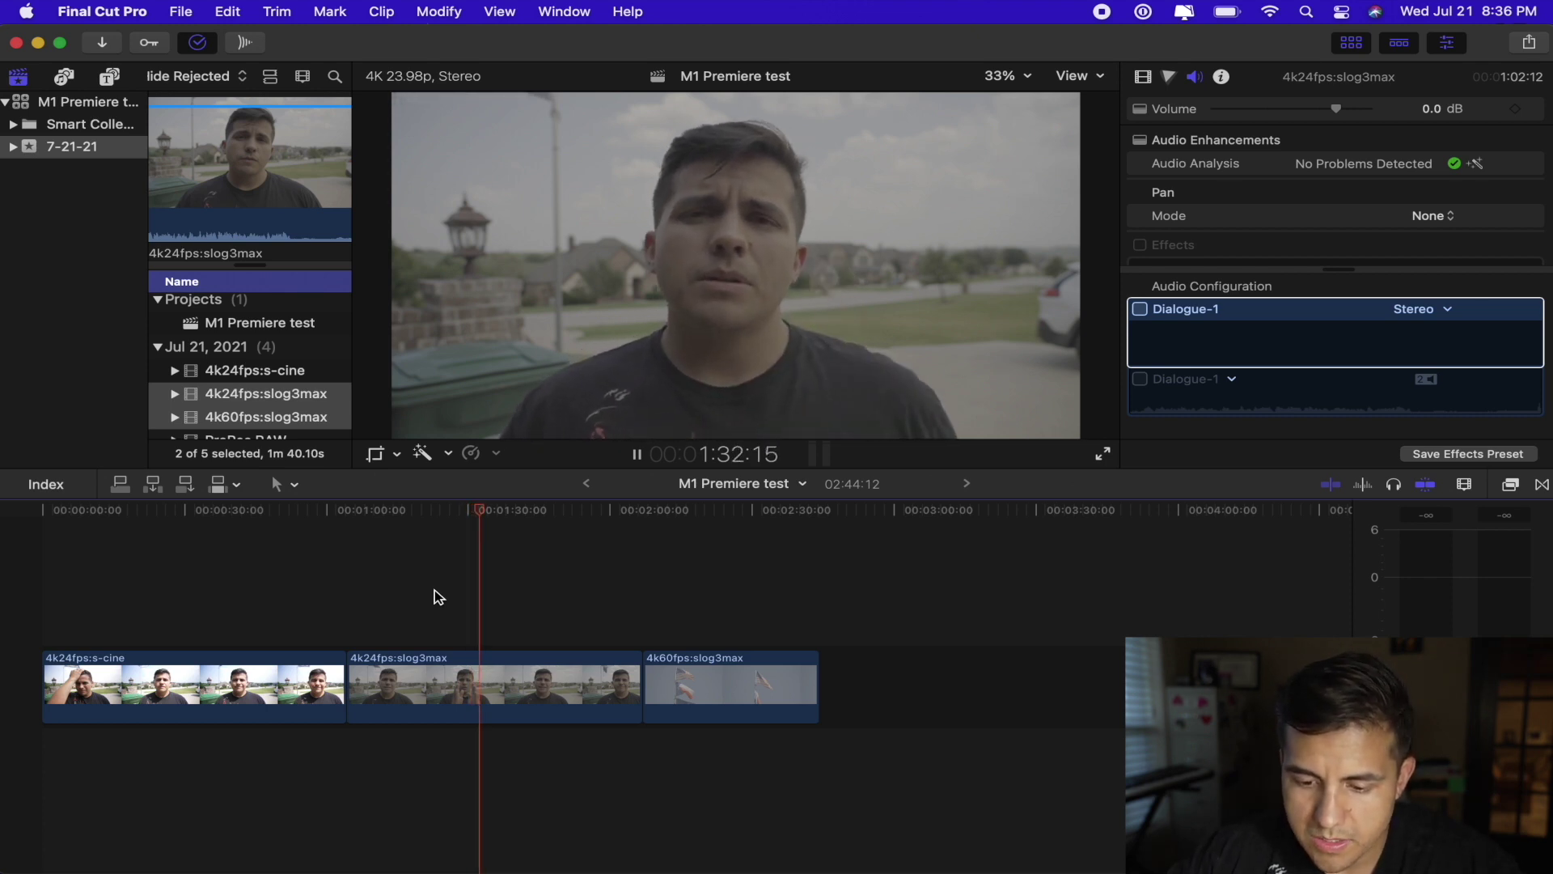
left_click(689, 597)
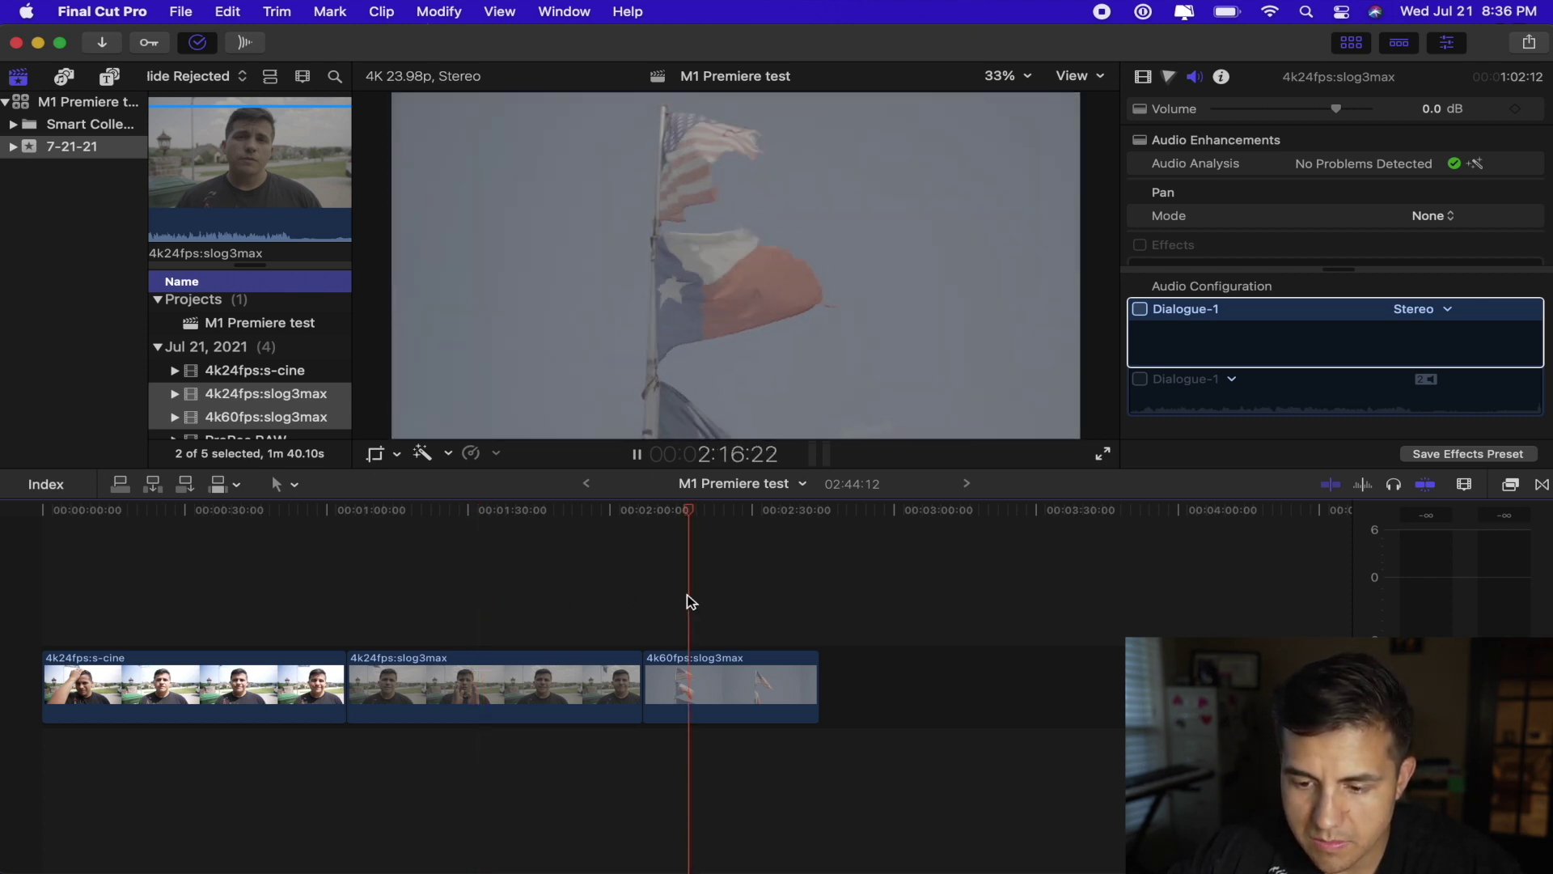
- Apply Automatic Speed to the 4k60fps:slog3max clip and place the playhead at the clip's start
left_click(690, 683)
right_click(691, 686)
left_click(472, 453)
left_click(472, 454)
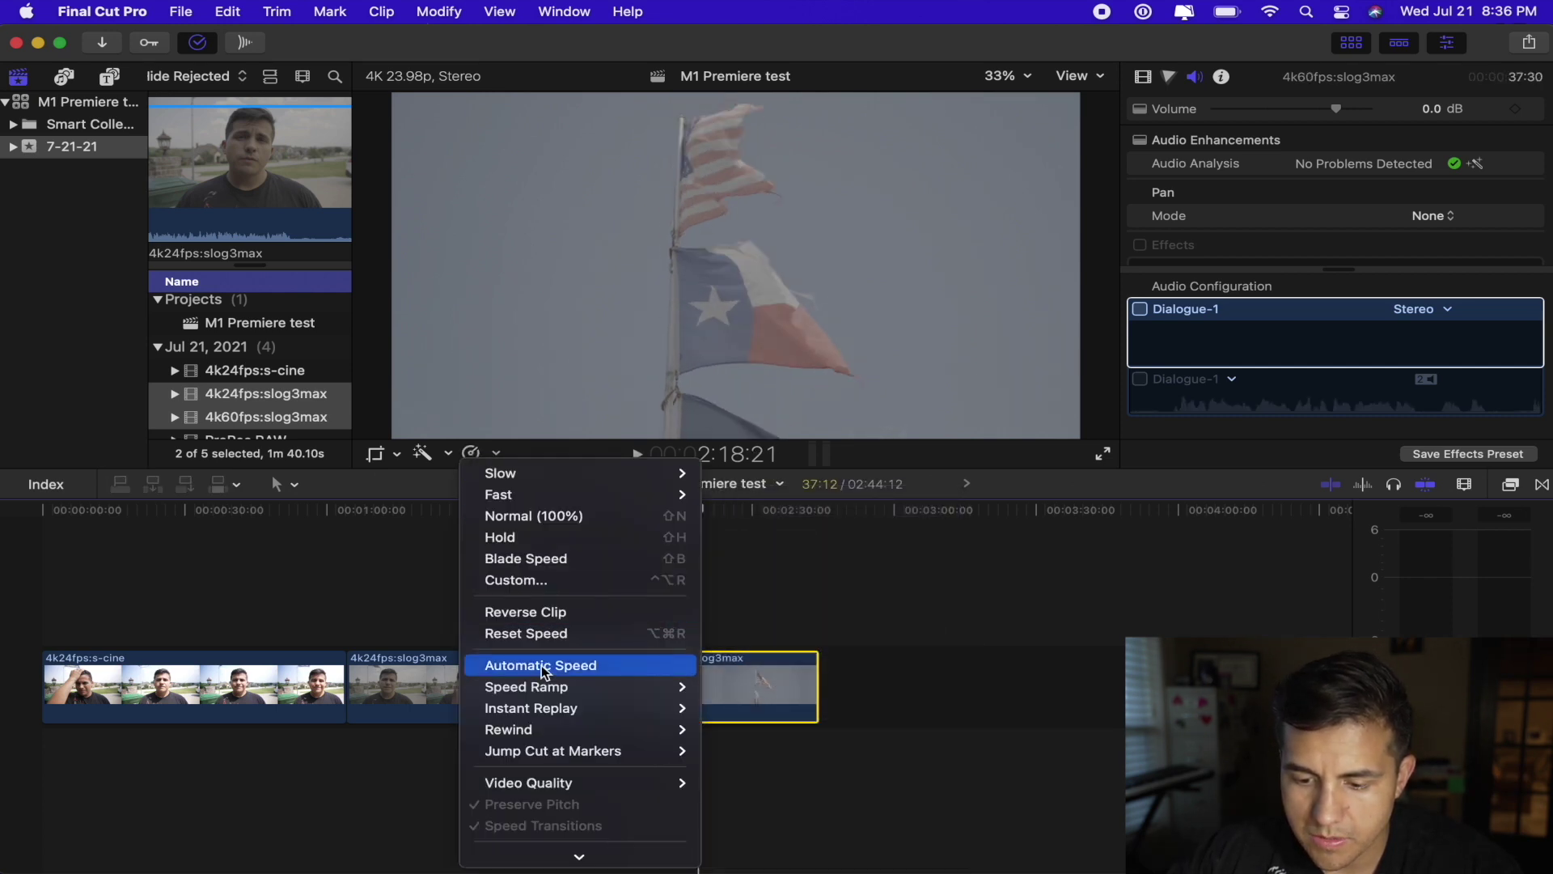
left_click(542, 665)
left_click(612, 560)
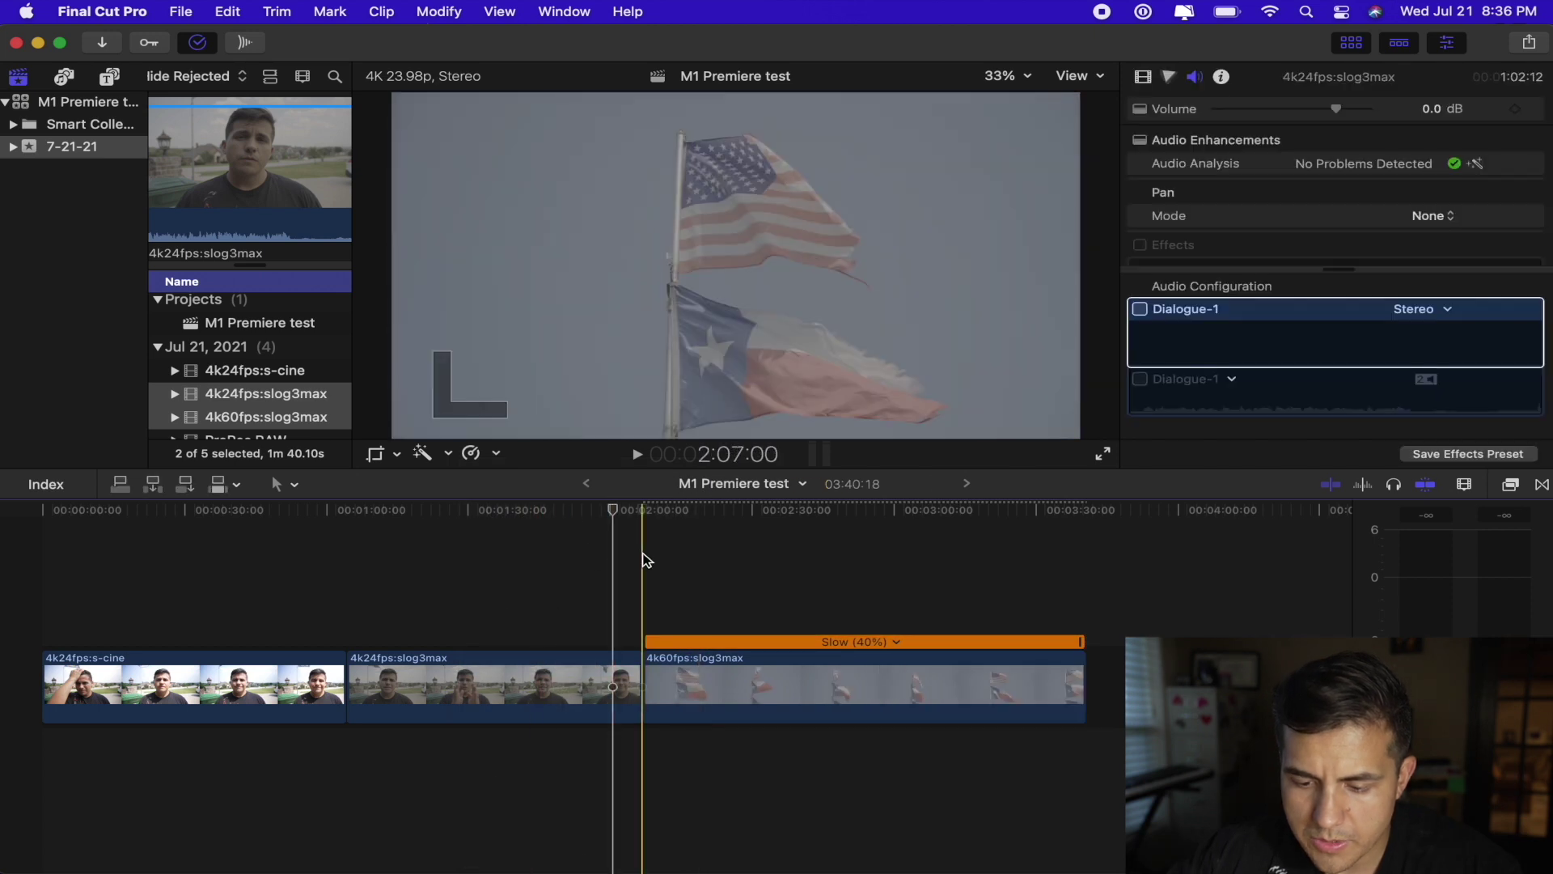
left_click(646, 560)
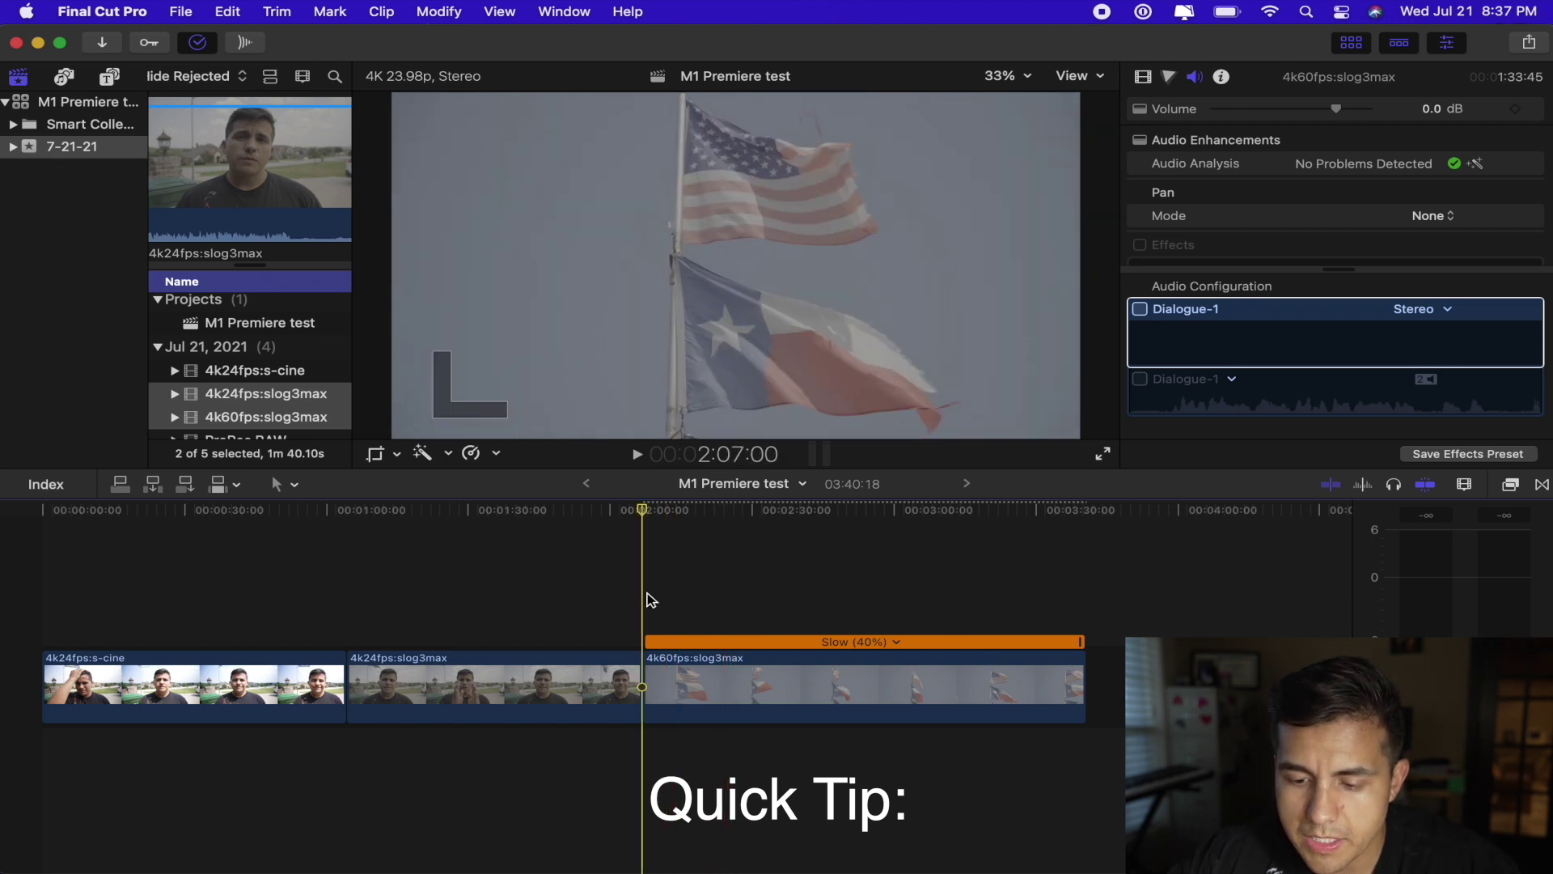
- Look over the retiming options for the slowed 4k60fps:slog3max clip and return the playhead to its start
left_click(717, 682)
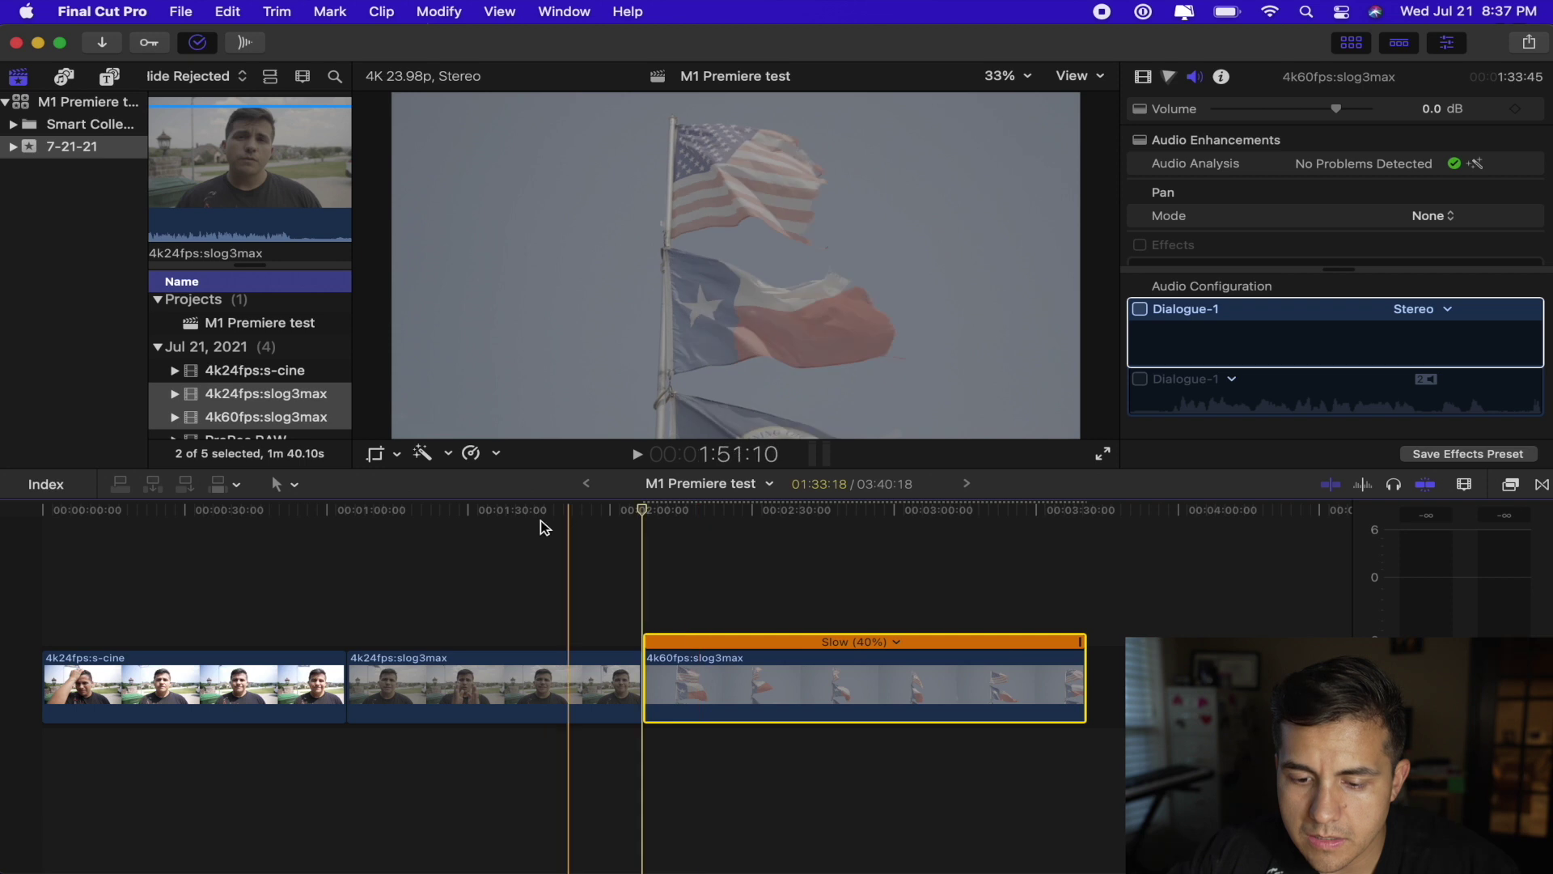
key("l")
left_click(494, 453)
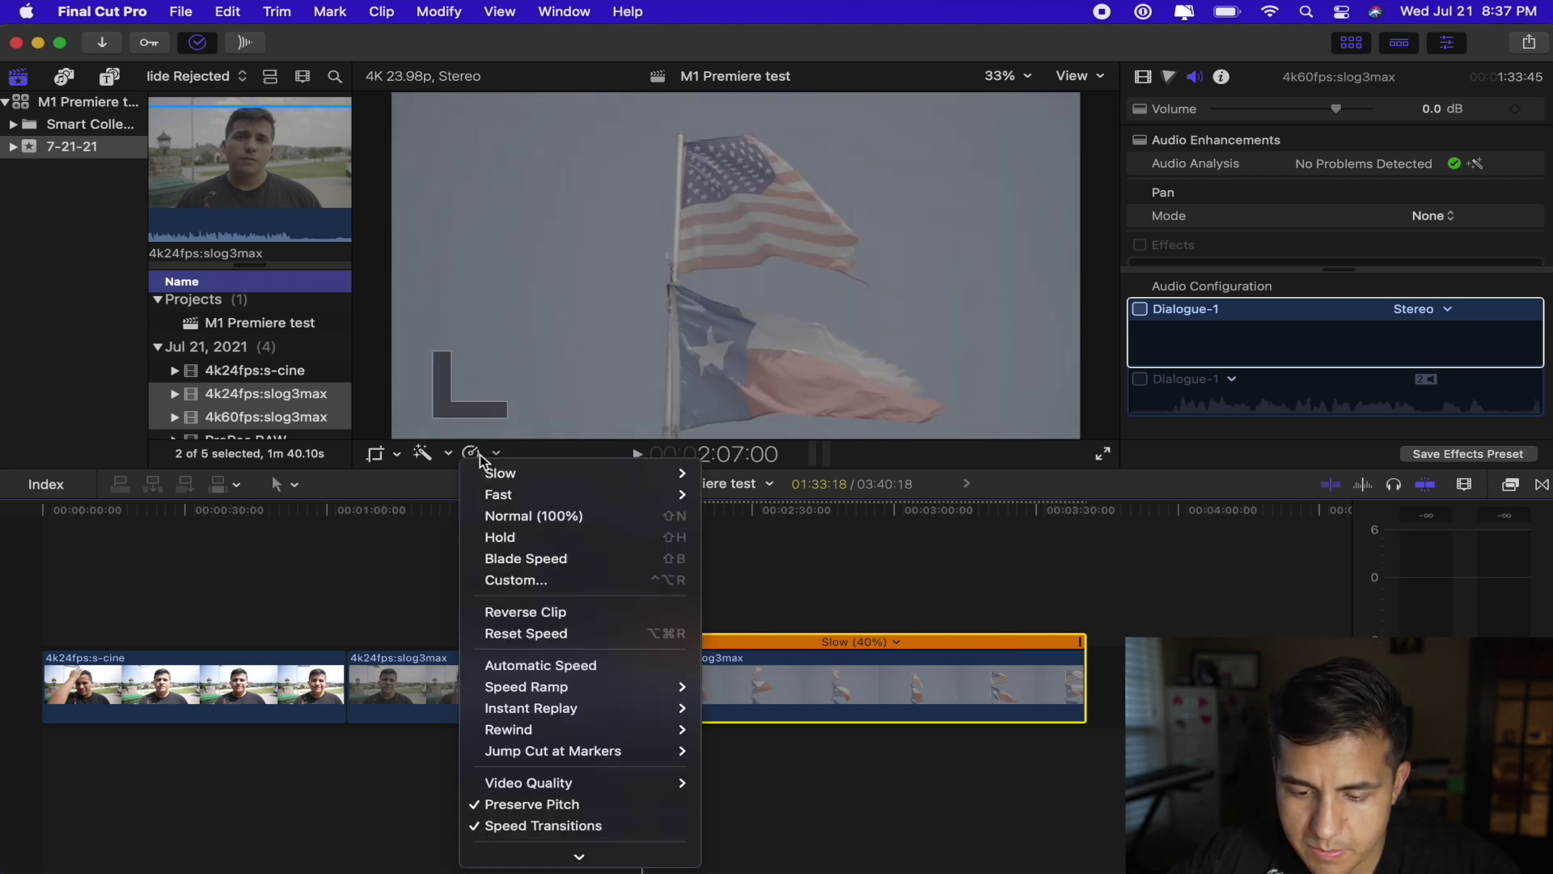
left_click(423, 573)
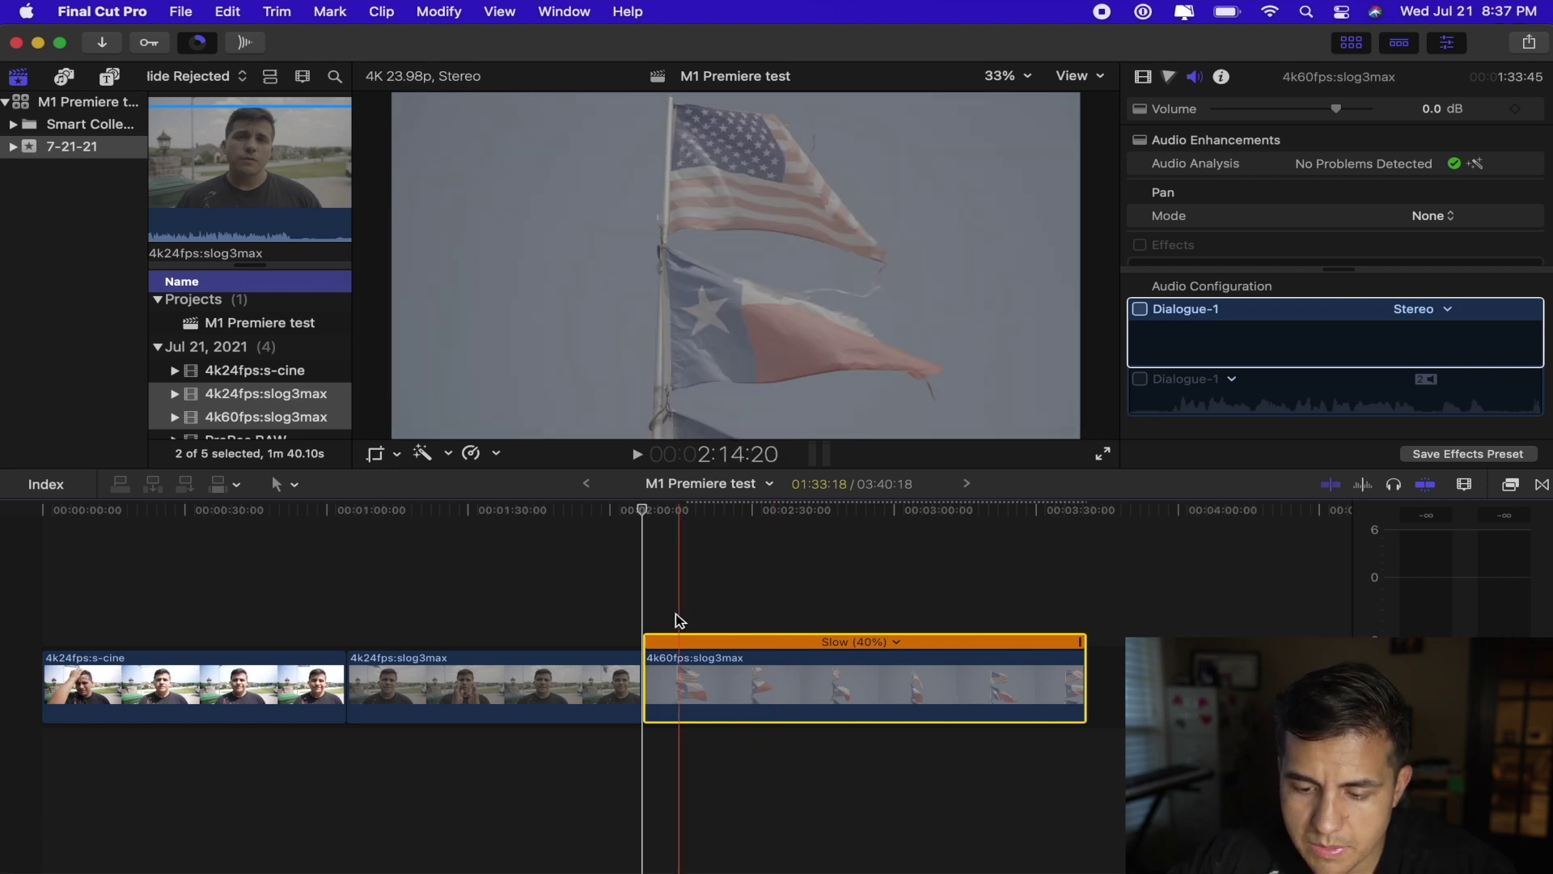
left_click(645, 603)
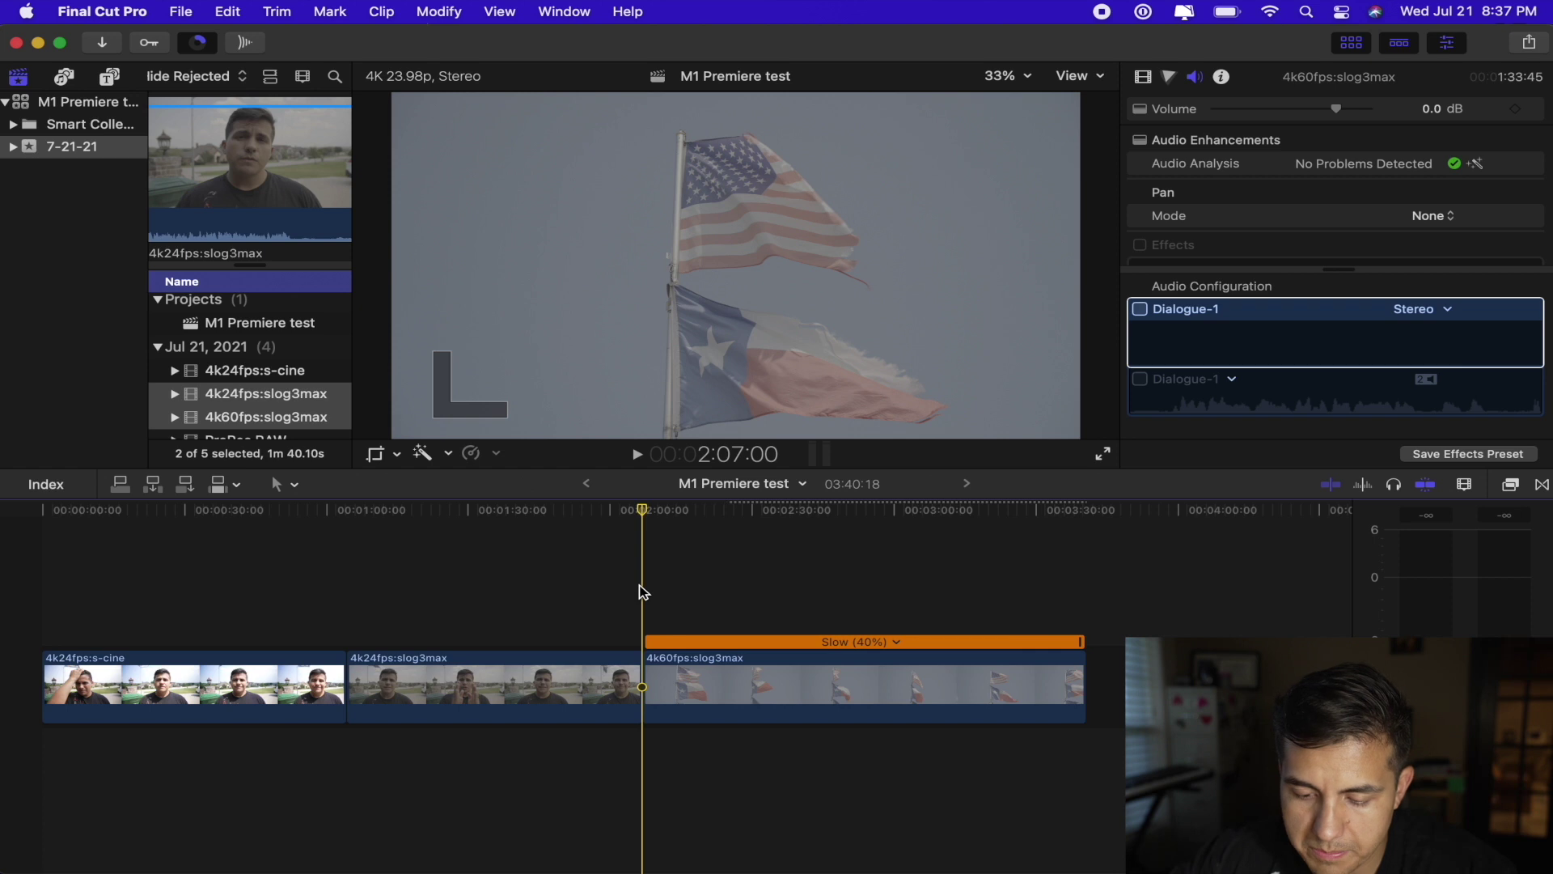
- Play back part of the slowed 4k60fps:slog3max clip and select that clip in the timeline
key("l")
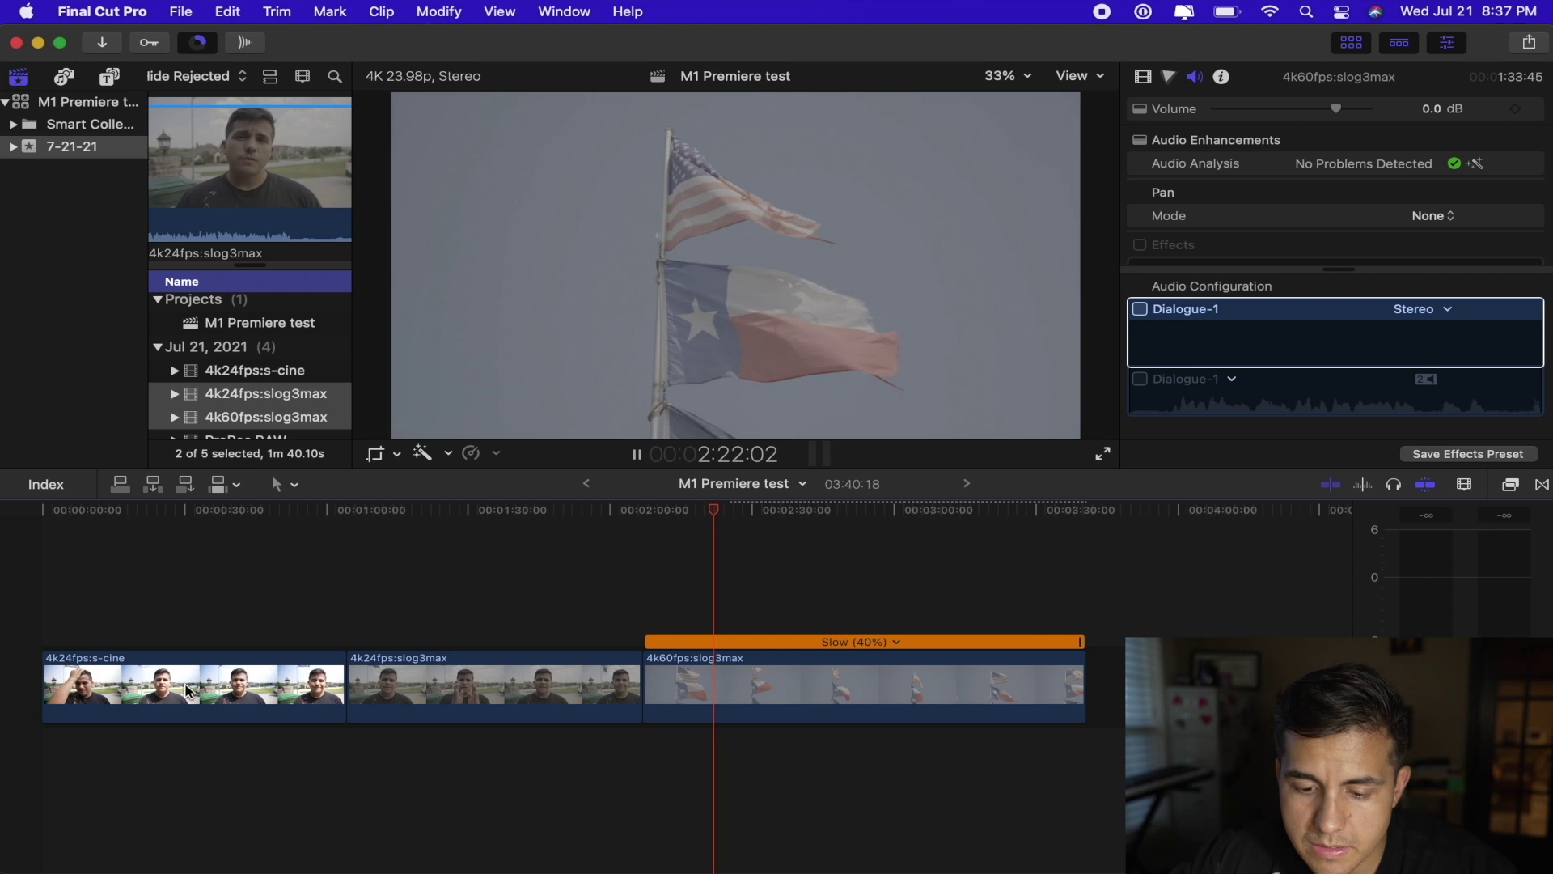
left_click(533, 682)
left_click(705, 682)
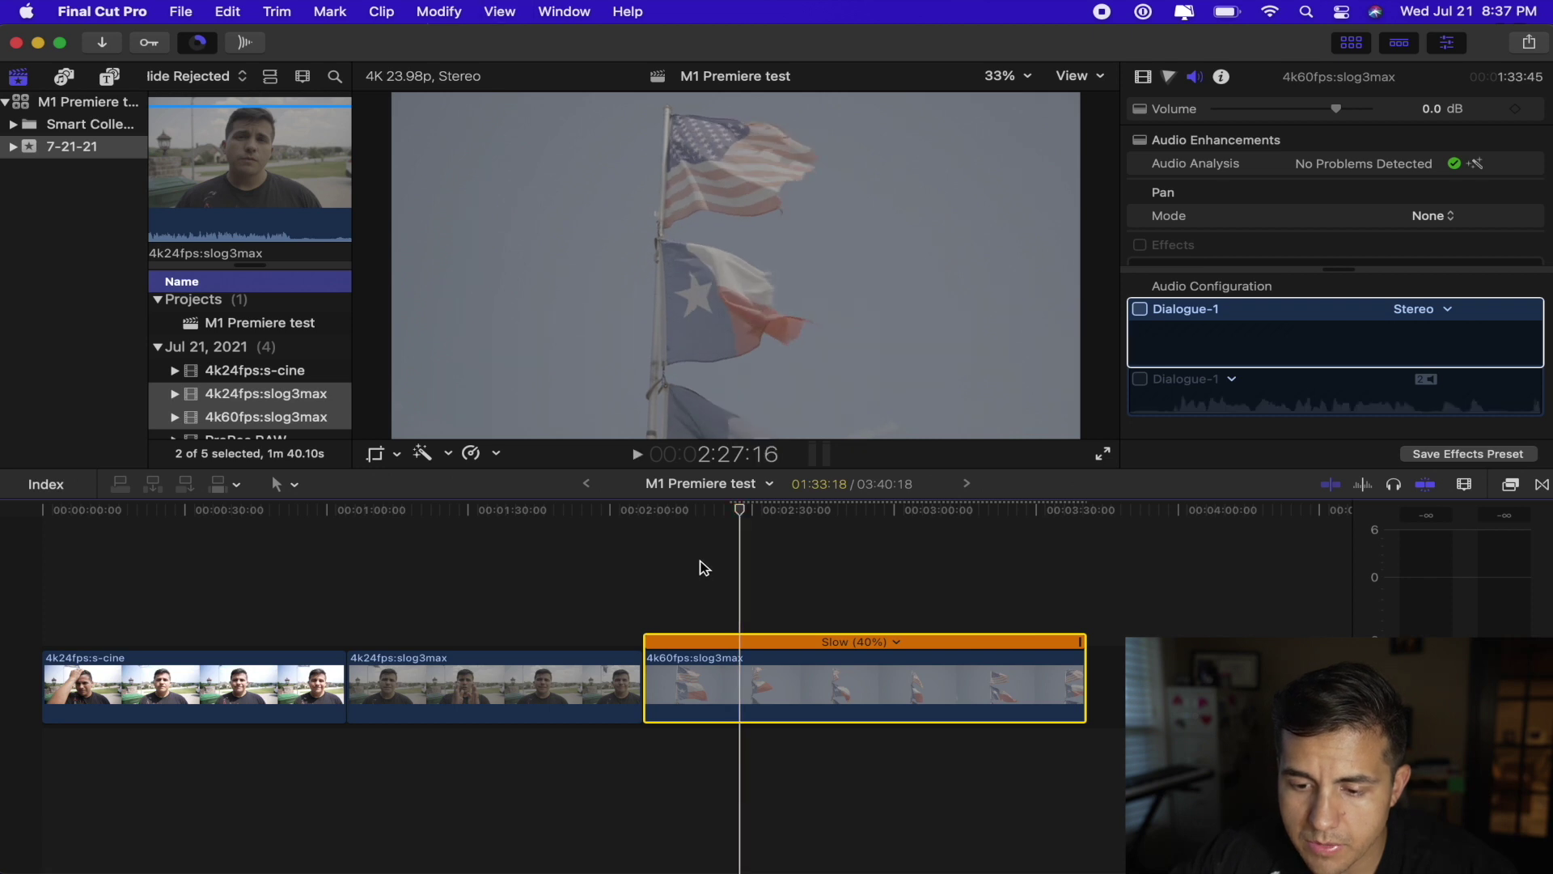
key("ctrl+Up")
left_click(939, 665)
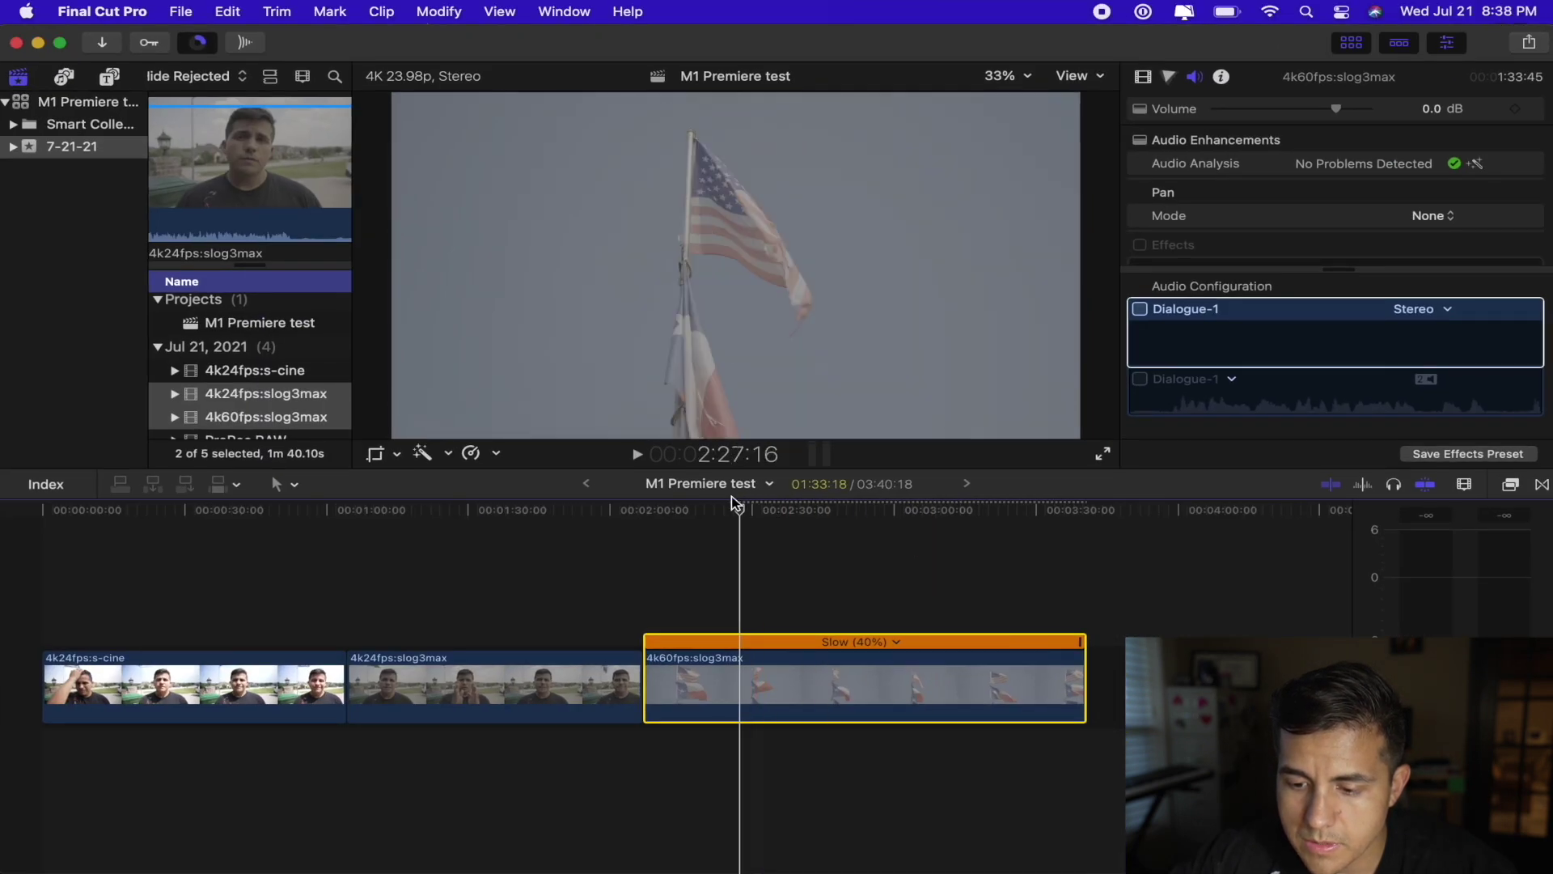
- Switch to Premiere Pro and add the 4k24fps:slog3max and 4k60fps:slog3max clips after the s-cine clip in the sequence
key("ctrl+Up")
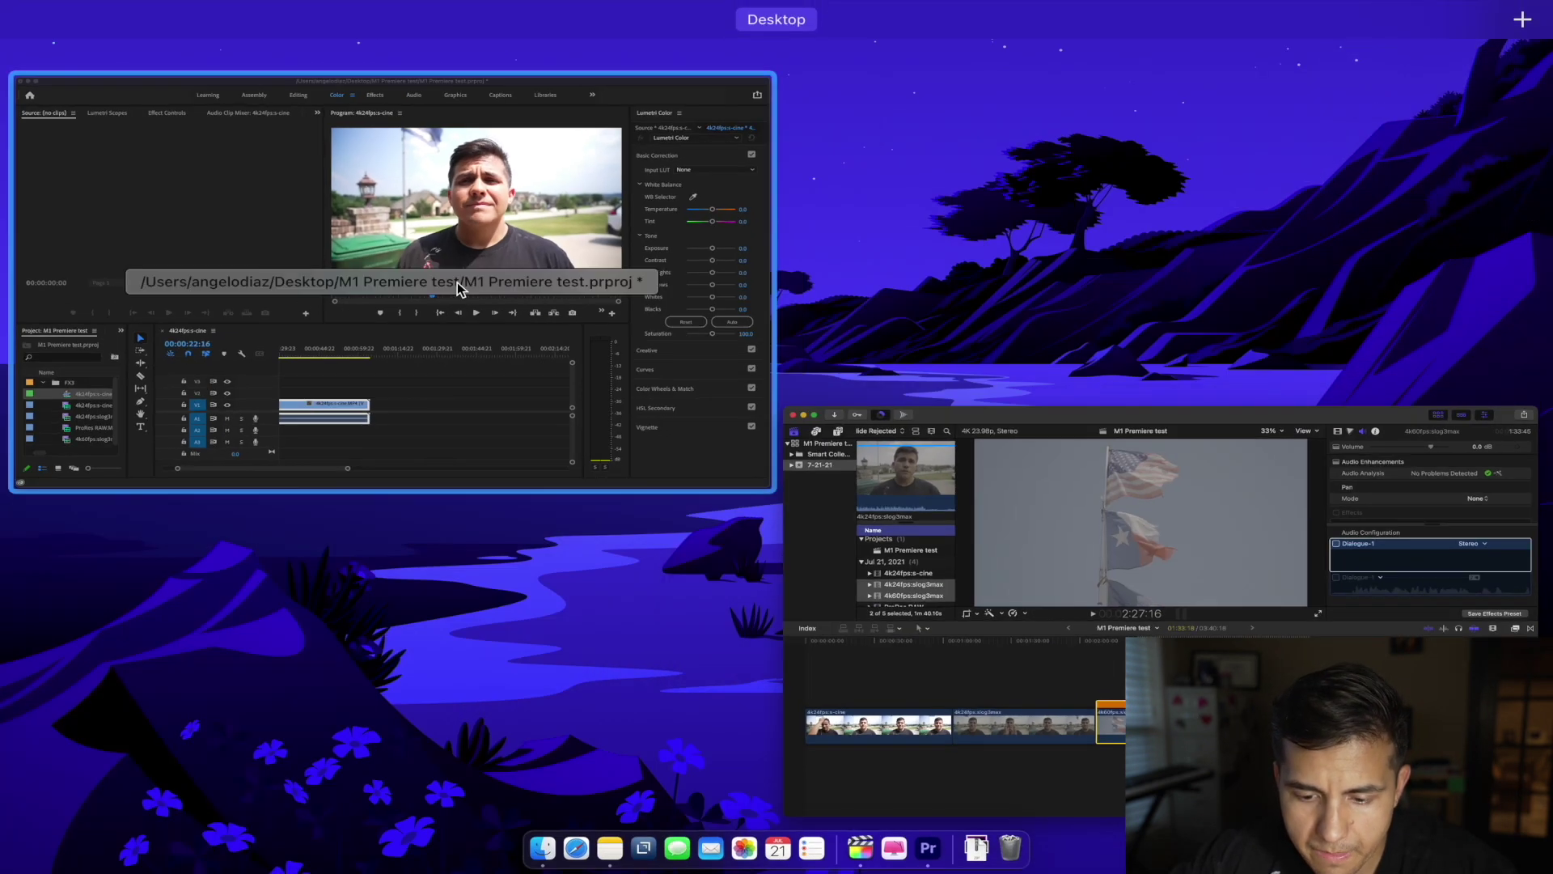
left_click(458, 283)
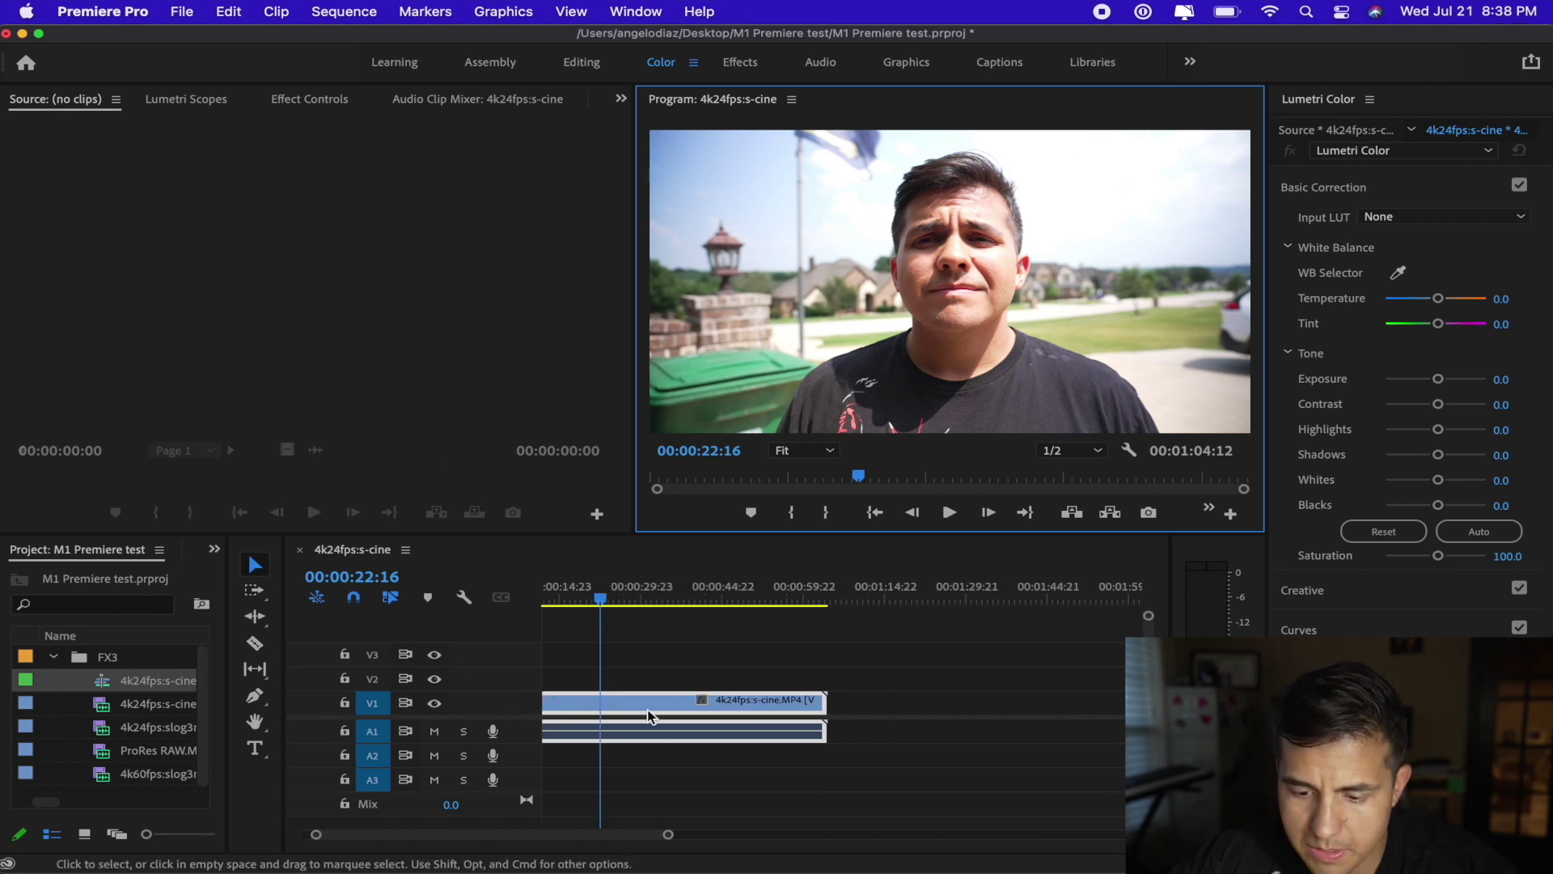
scroll(647, 712, "down", 2)
left_click(149, 706)
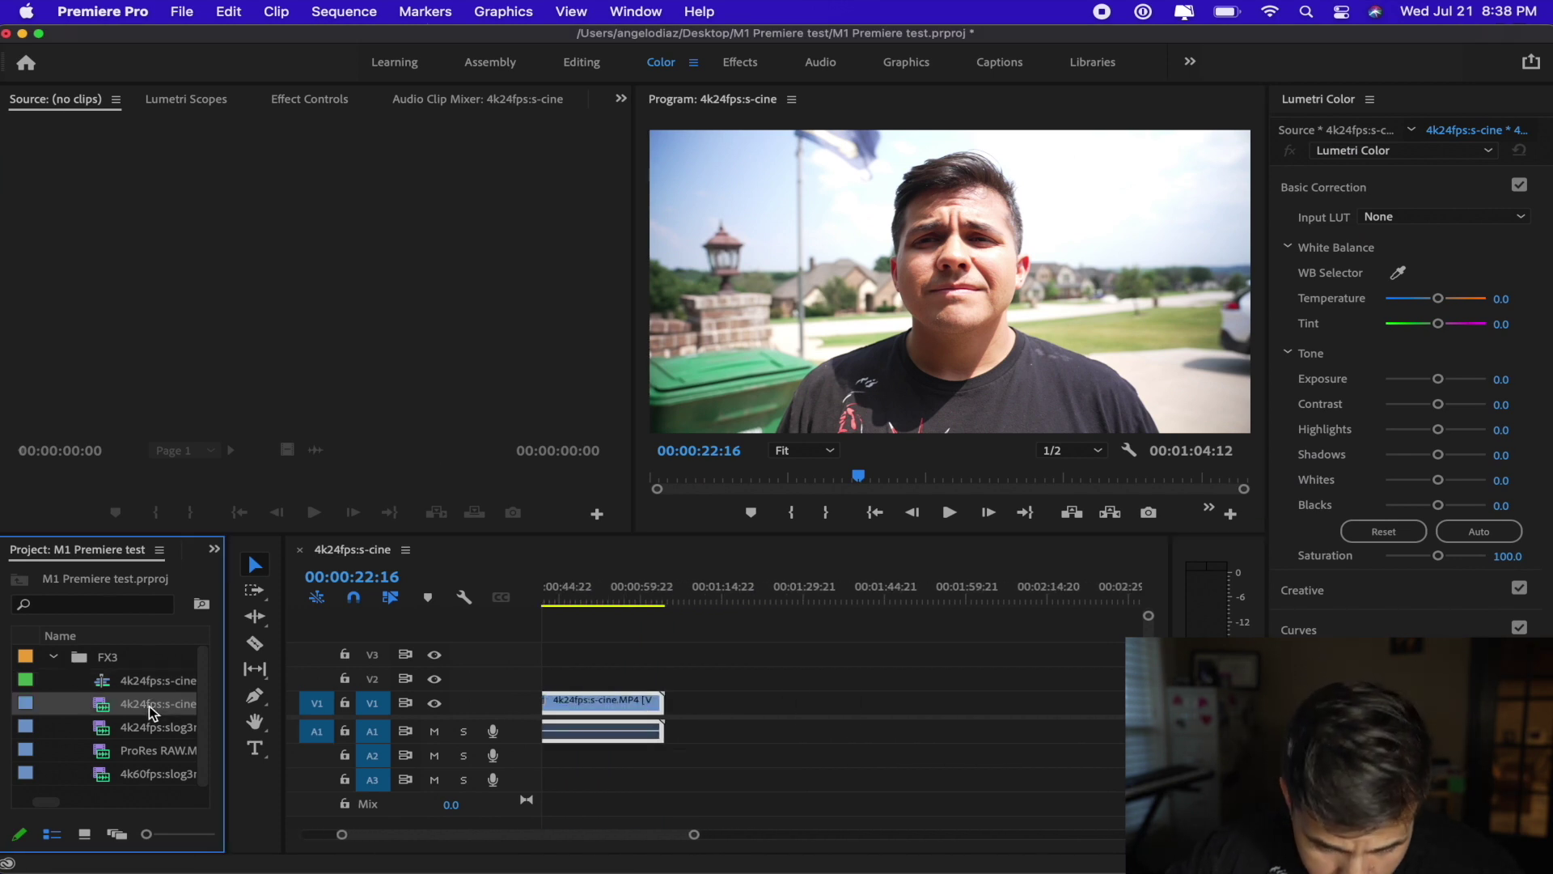
left_click(153, 720)
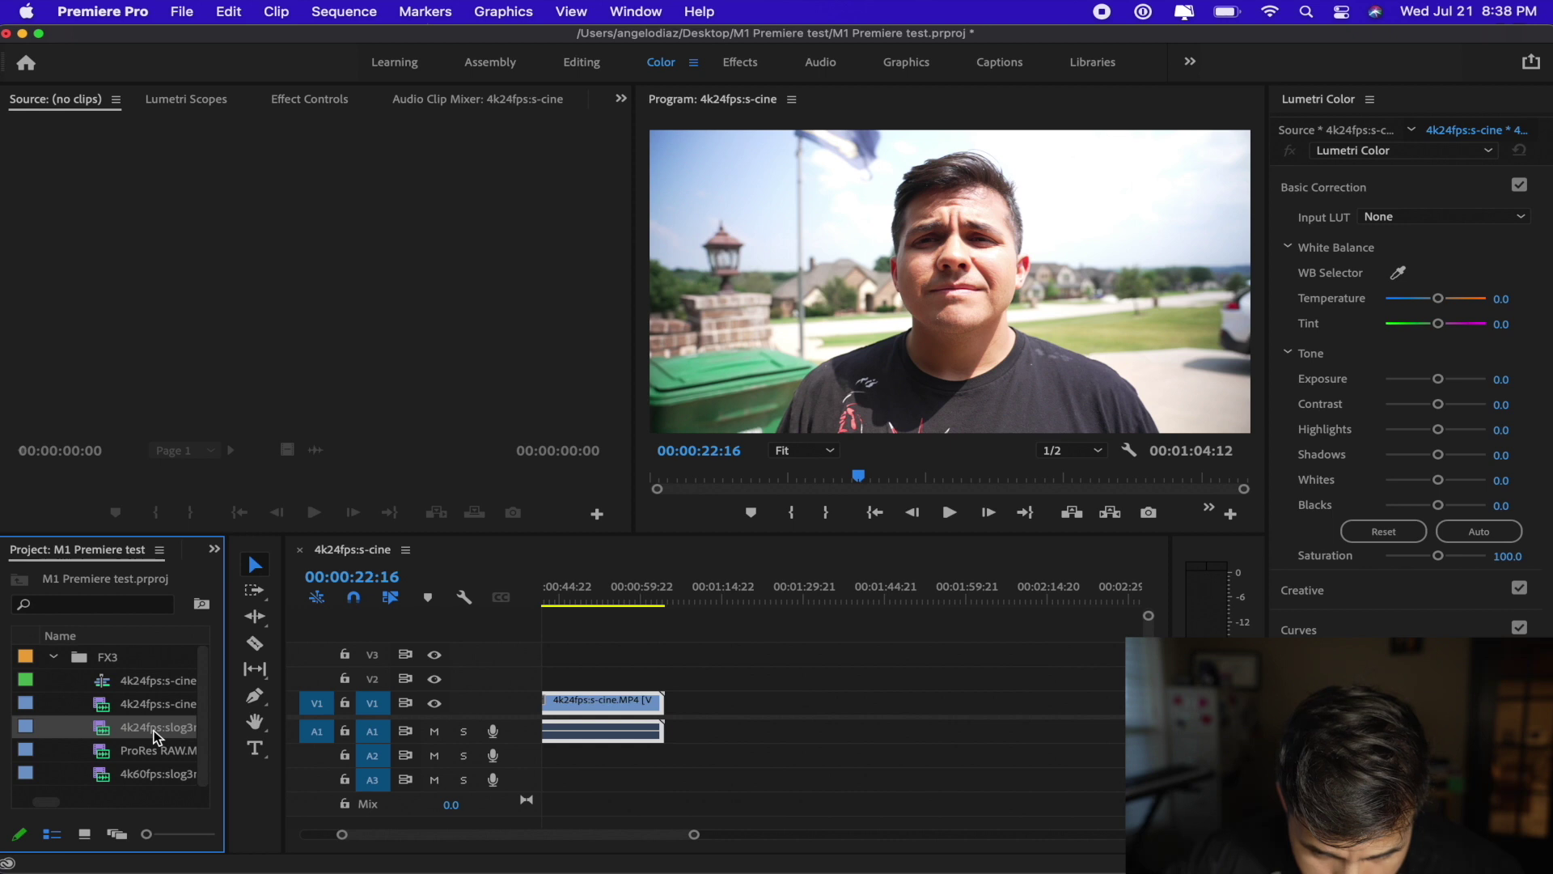
left_click_drag(156, 726, 676, 706)
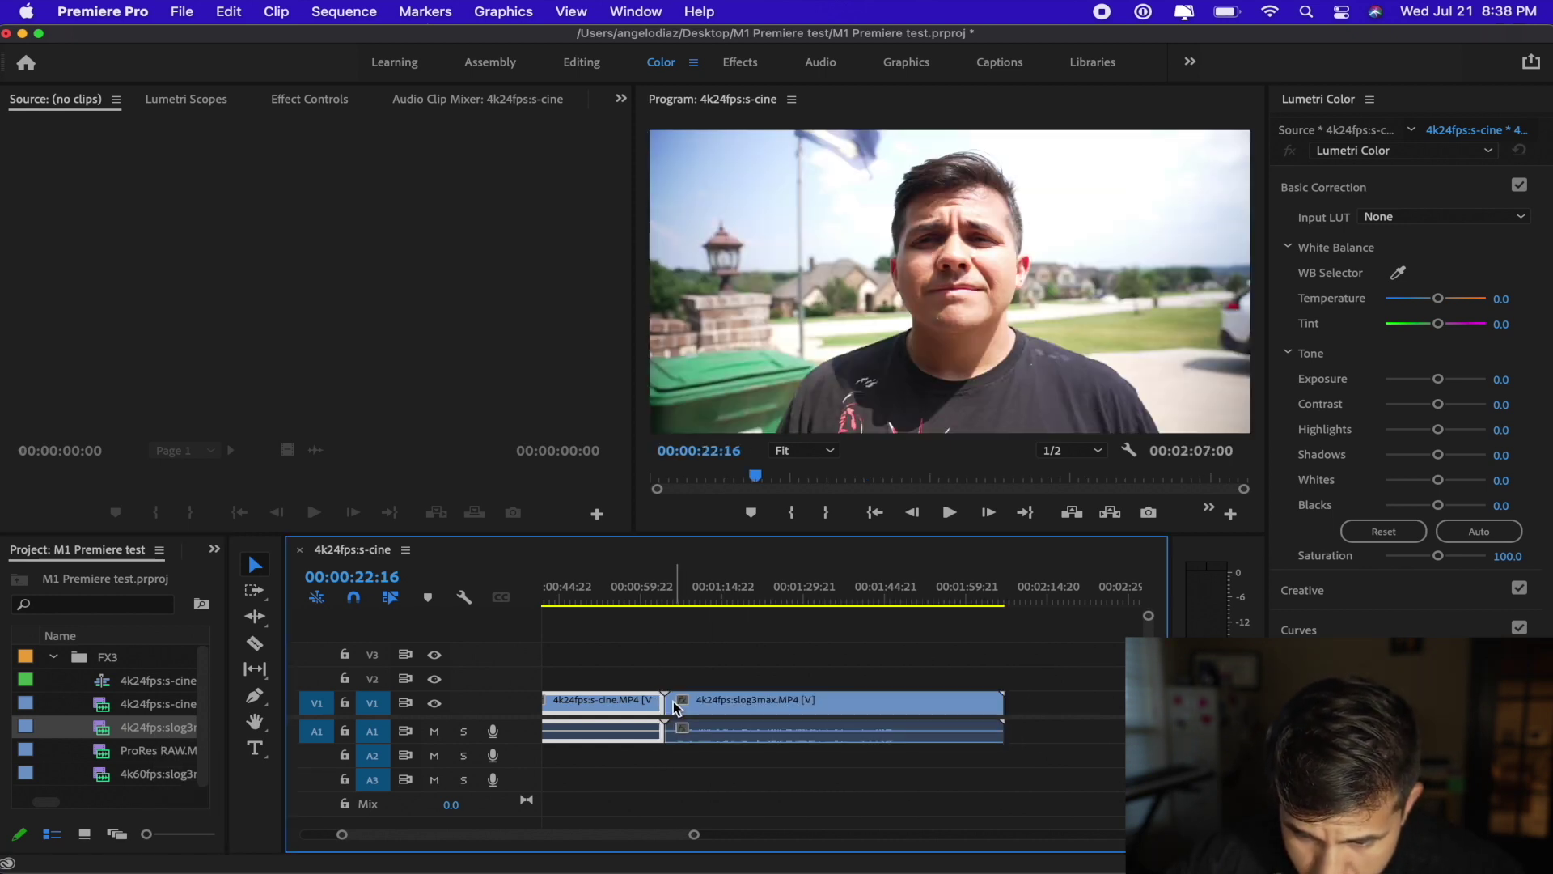
scroll(453, 728, "right", 3)
left_click_drag(154, 774, 787, 707)
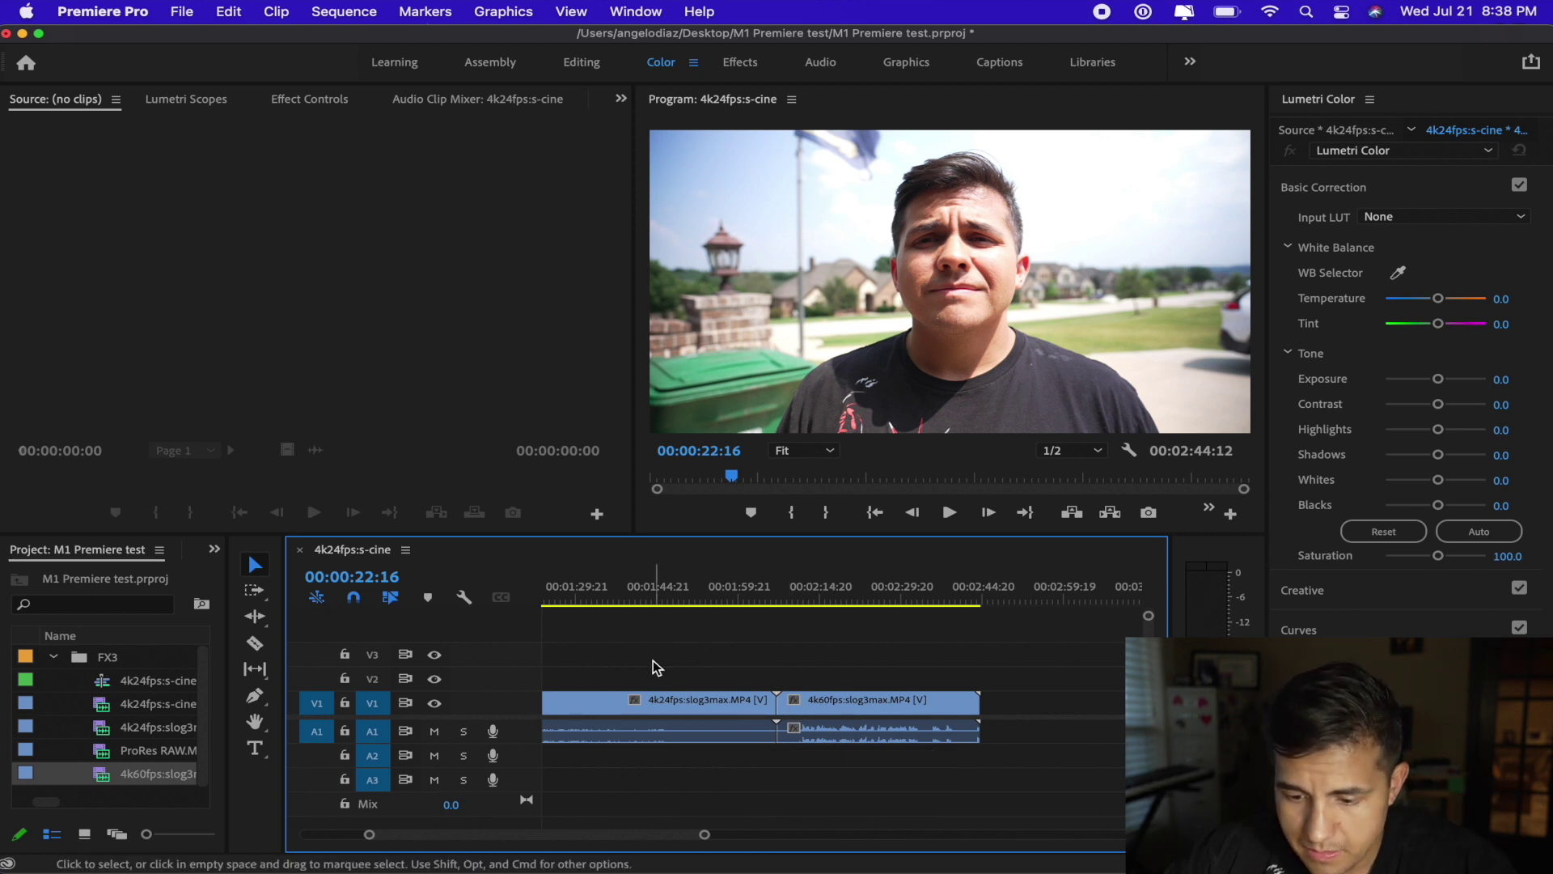
- Select the 4k24fps:slog3max clip in the sequence and place the playhead near its start
scroll(653, 660, "left", 5)
left_click(769, 670)
scroll(771, 673, "right", 2)
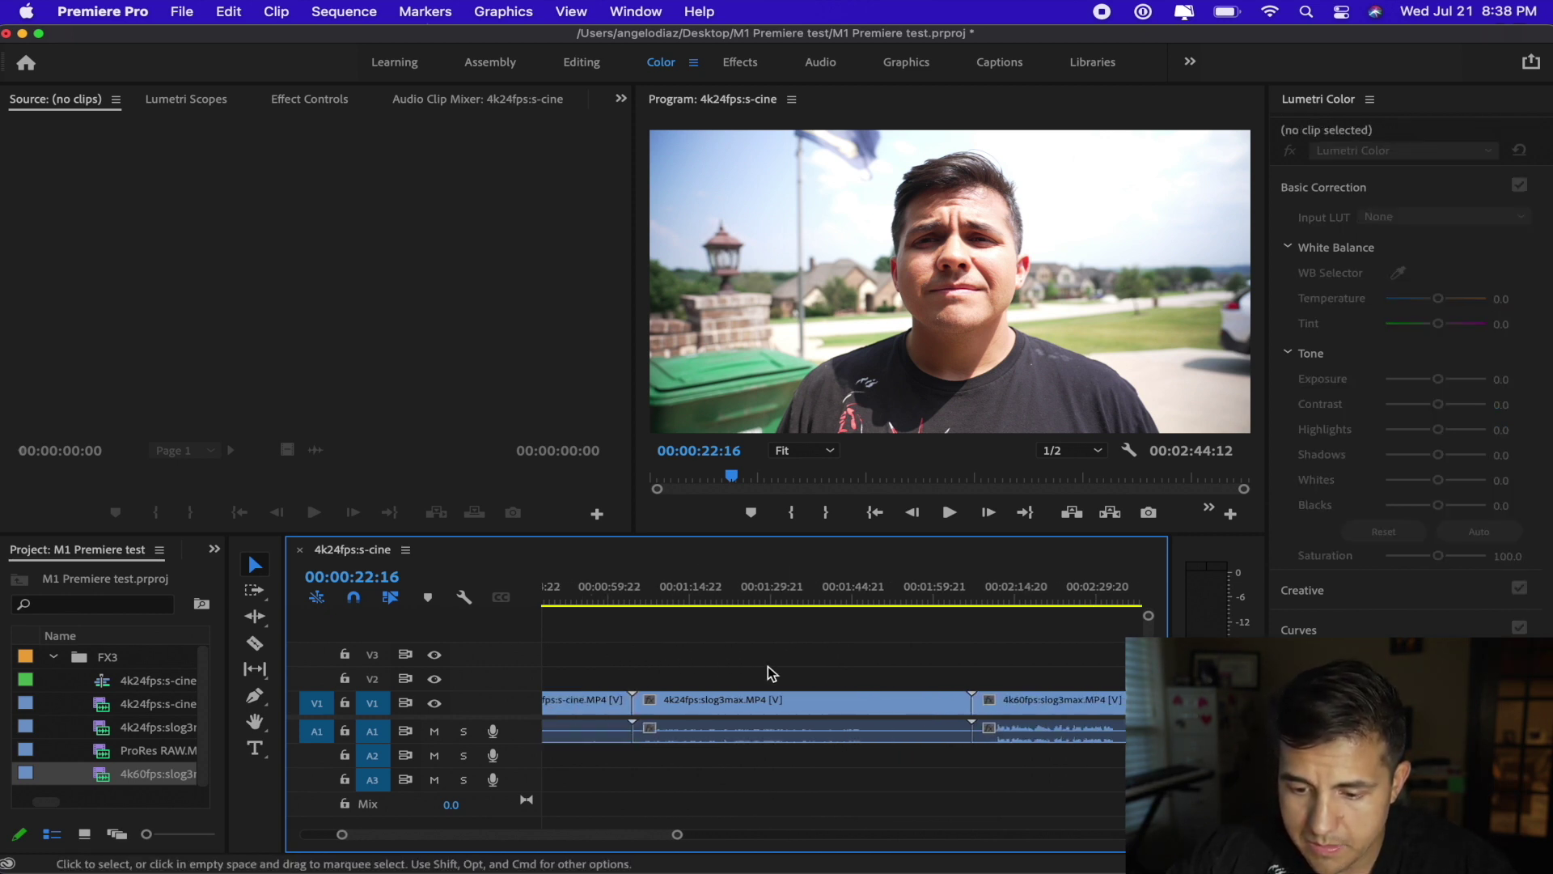
left_click(657, 699)
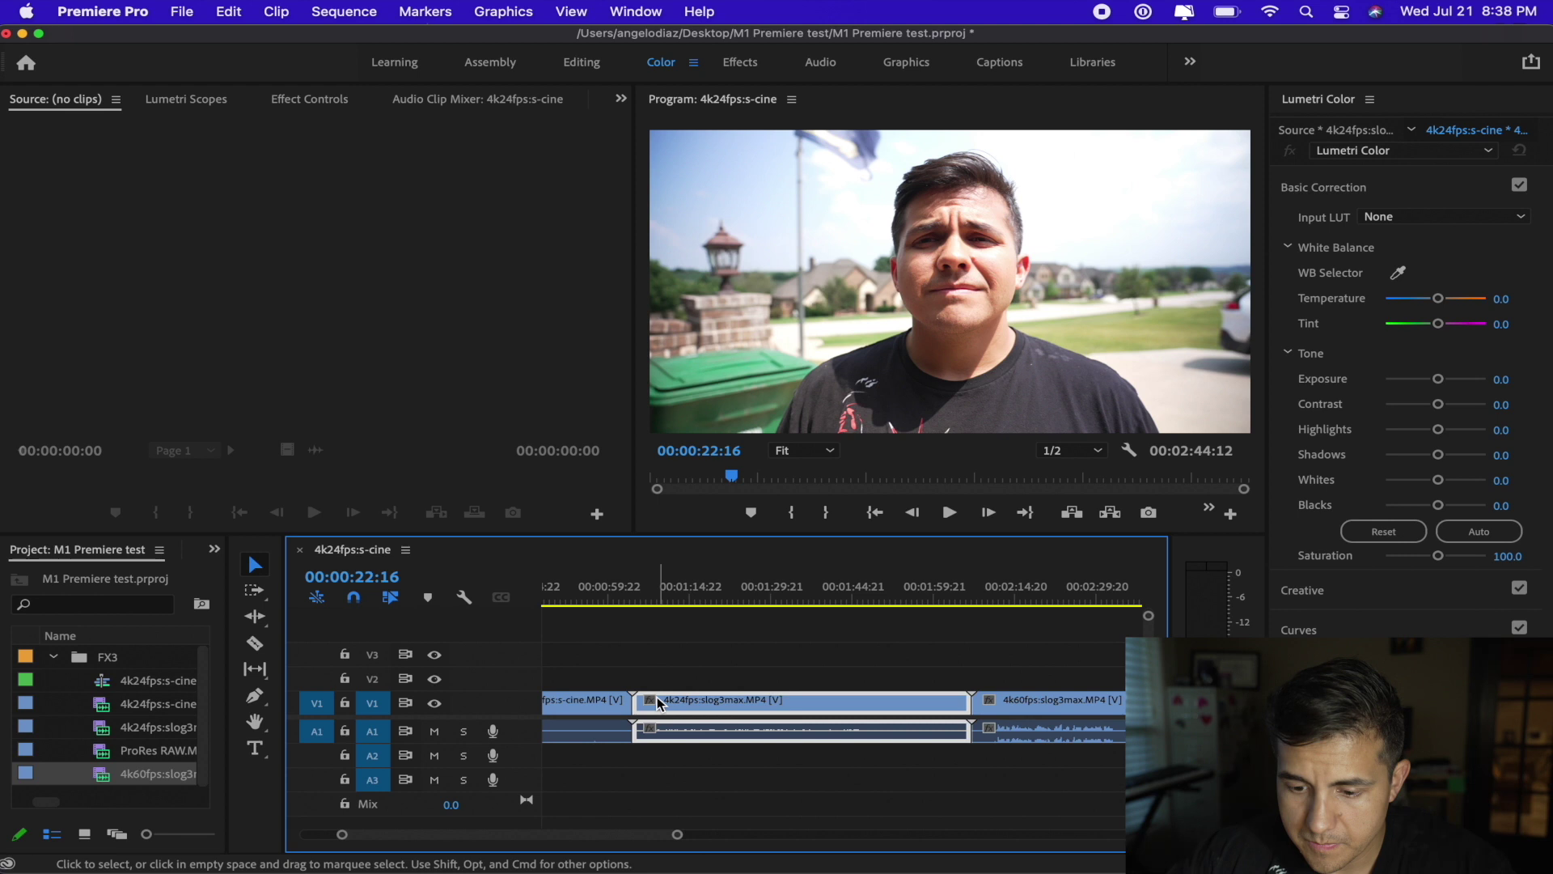
left_click(640, 571)
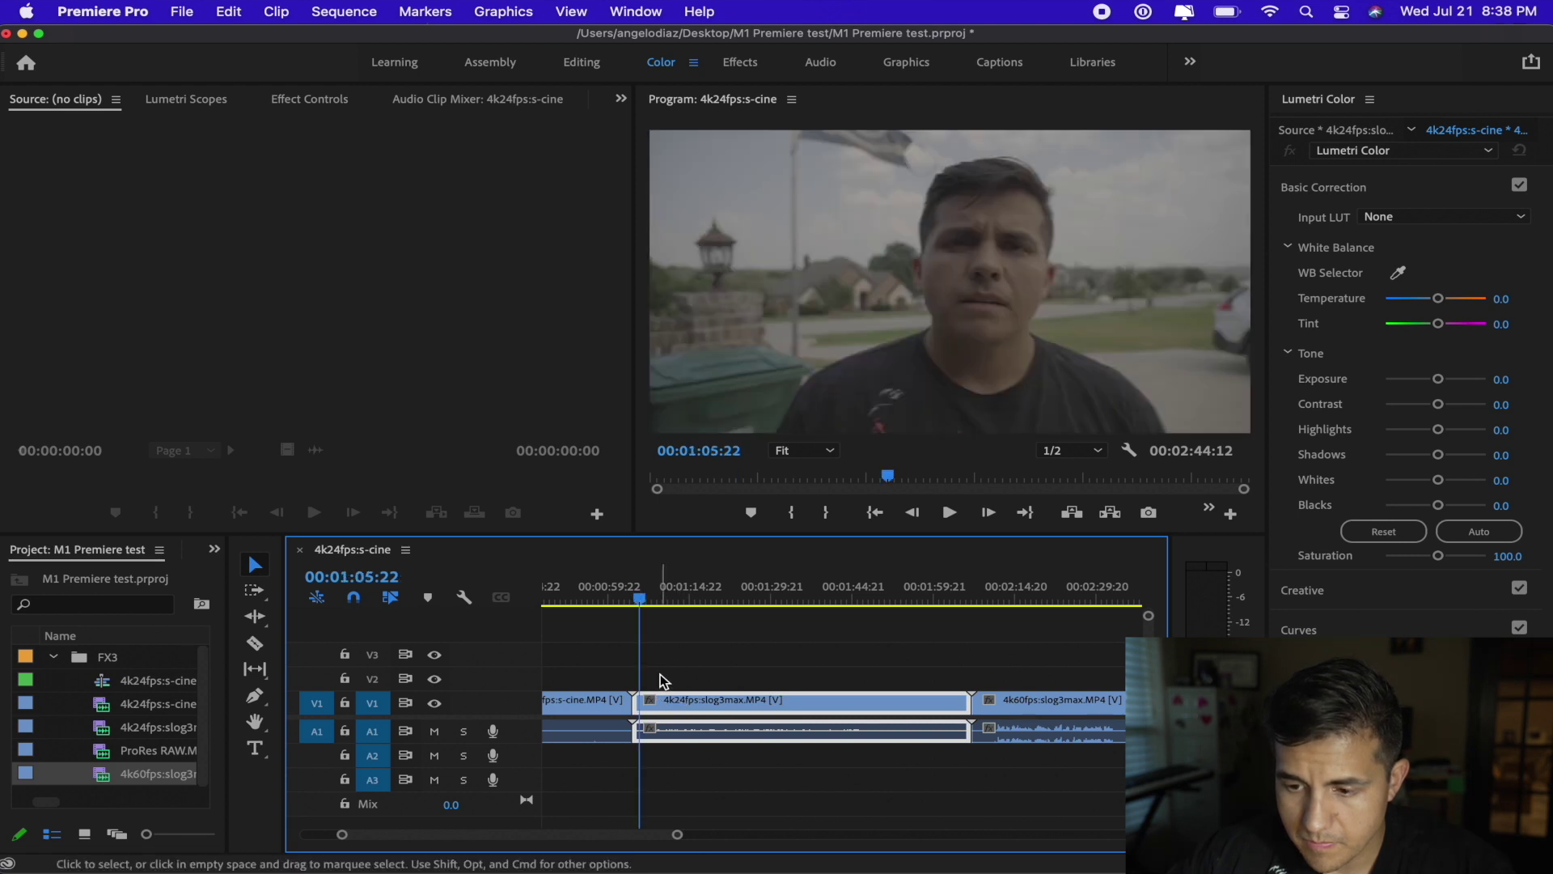
- Compare the Premiere Pro sequence with the clip arrangement in Final Cut Pro, and return to Premiere Pro
scroll(740, 682, "right", 5)
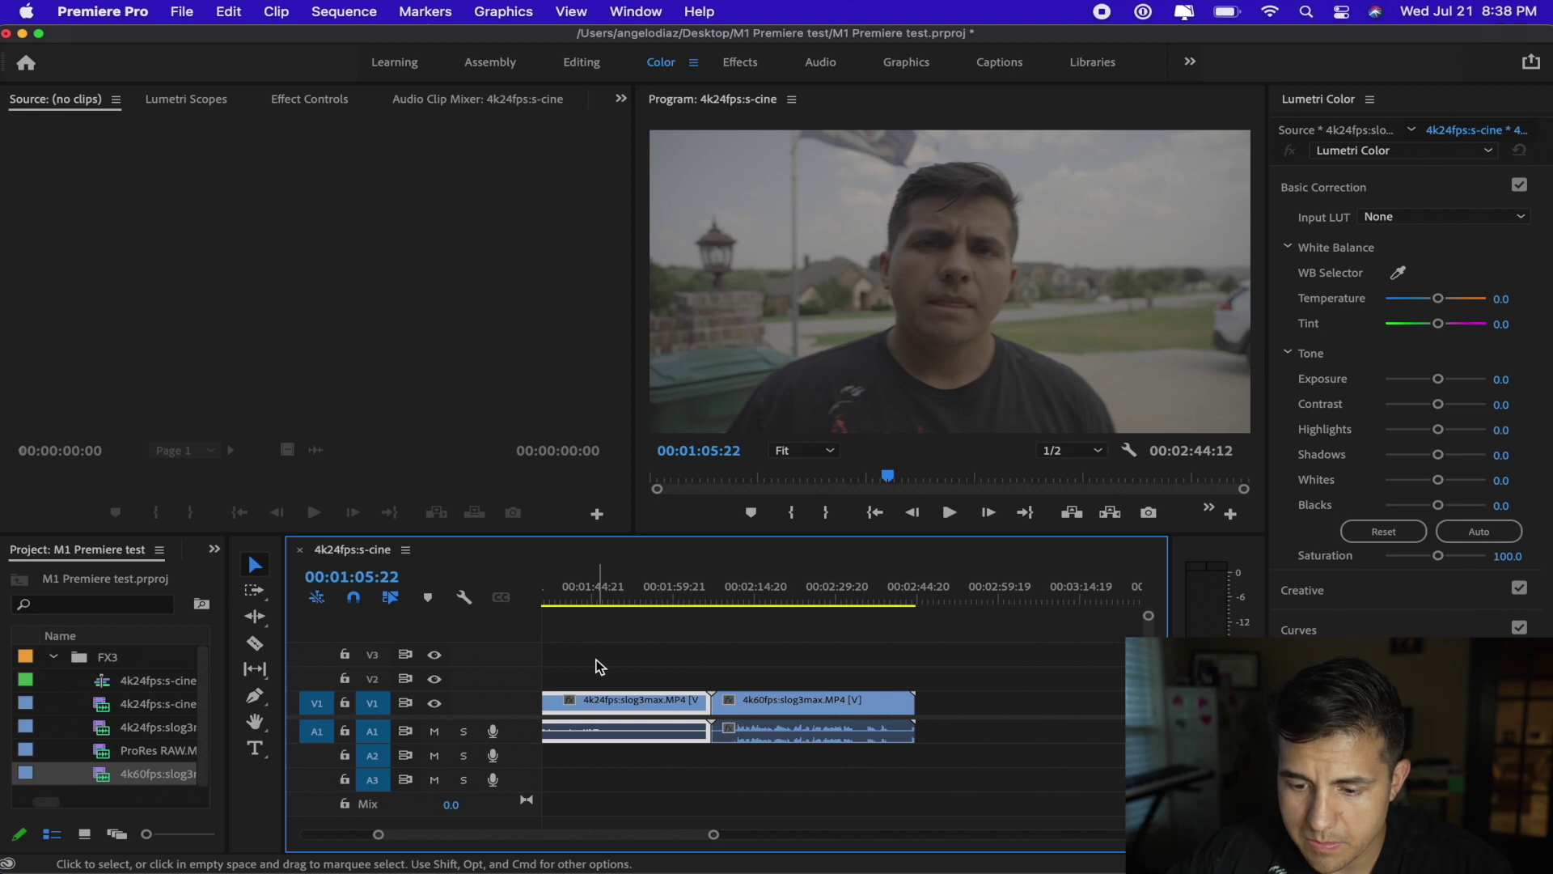
key("ctrl+Up")
left_click(503, 395)
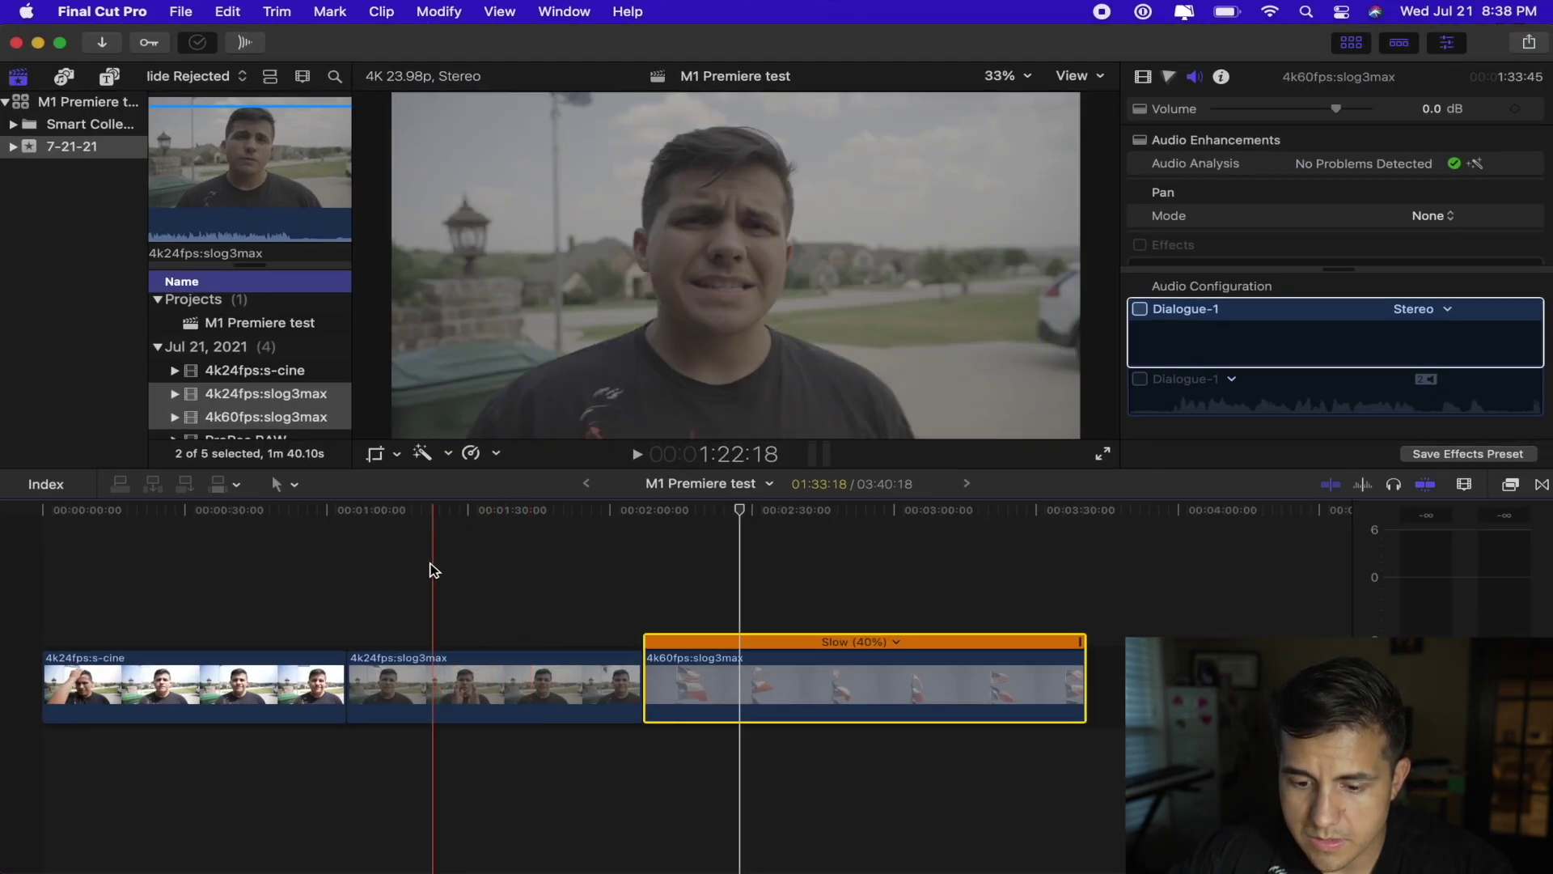
key("ctrl+Up")
left_click(546, 597)
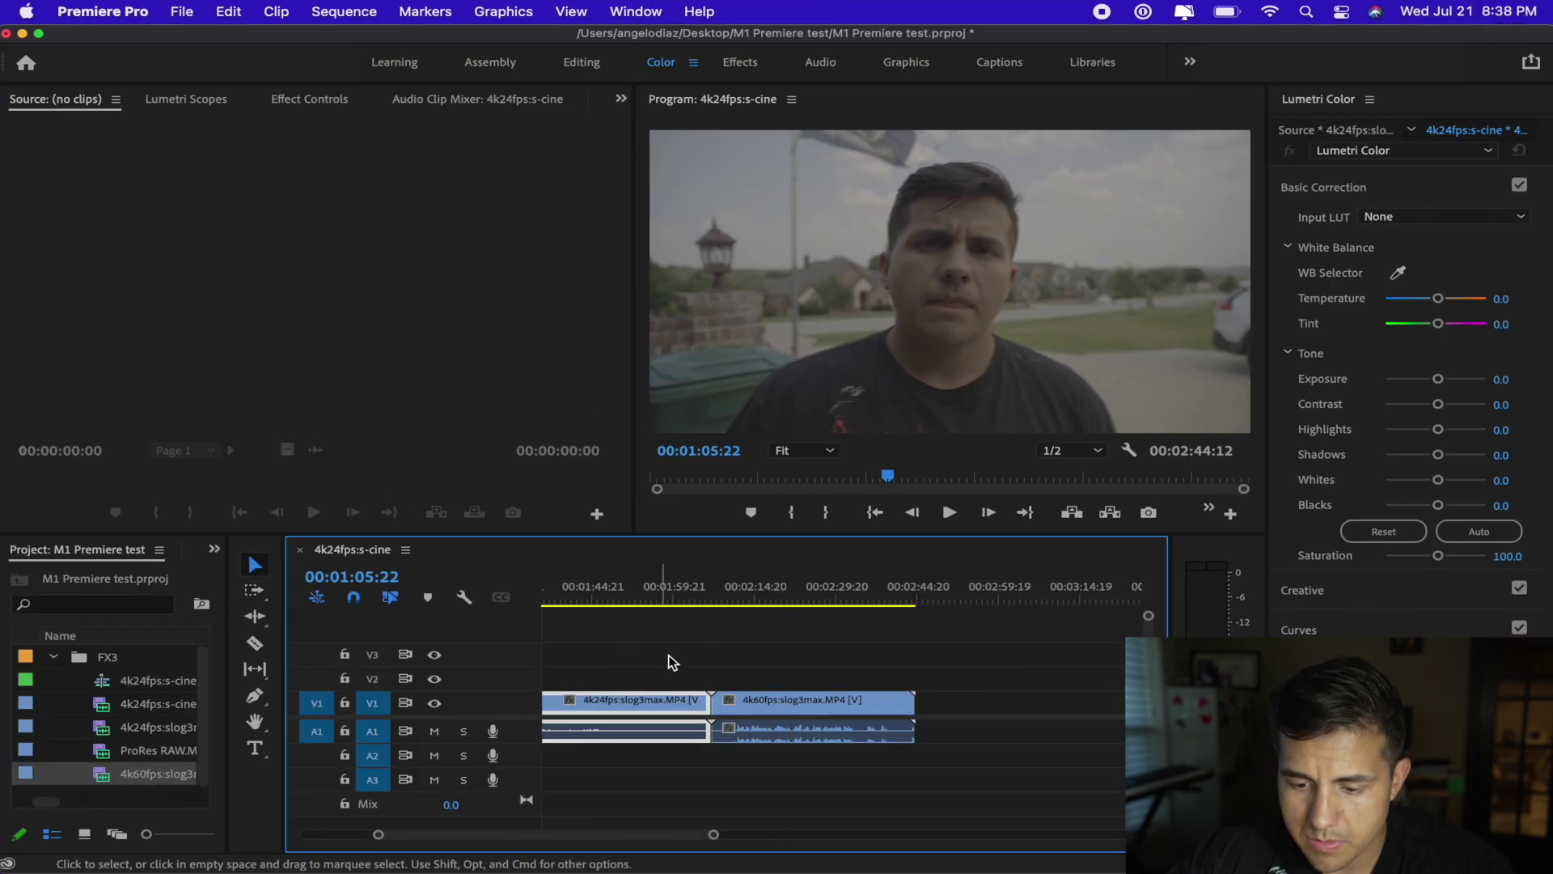
- Scrub through the first part of the 4k24fps:slog3max clip and open the clip's options
scroll(658, 655, "up", 5)
scroll(803, 675, "down", 3)
scroll(803, 675, "up", 2)
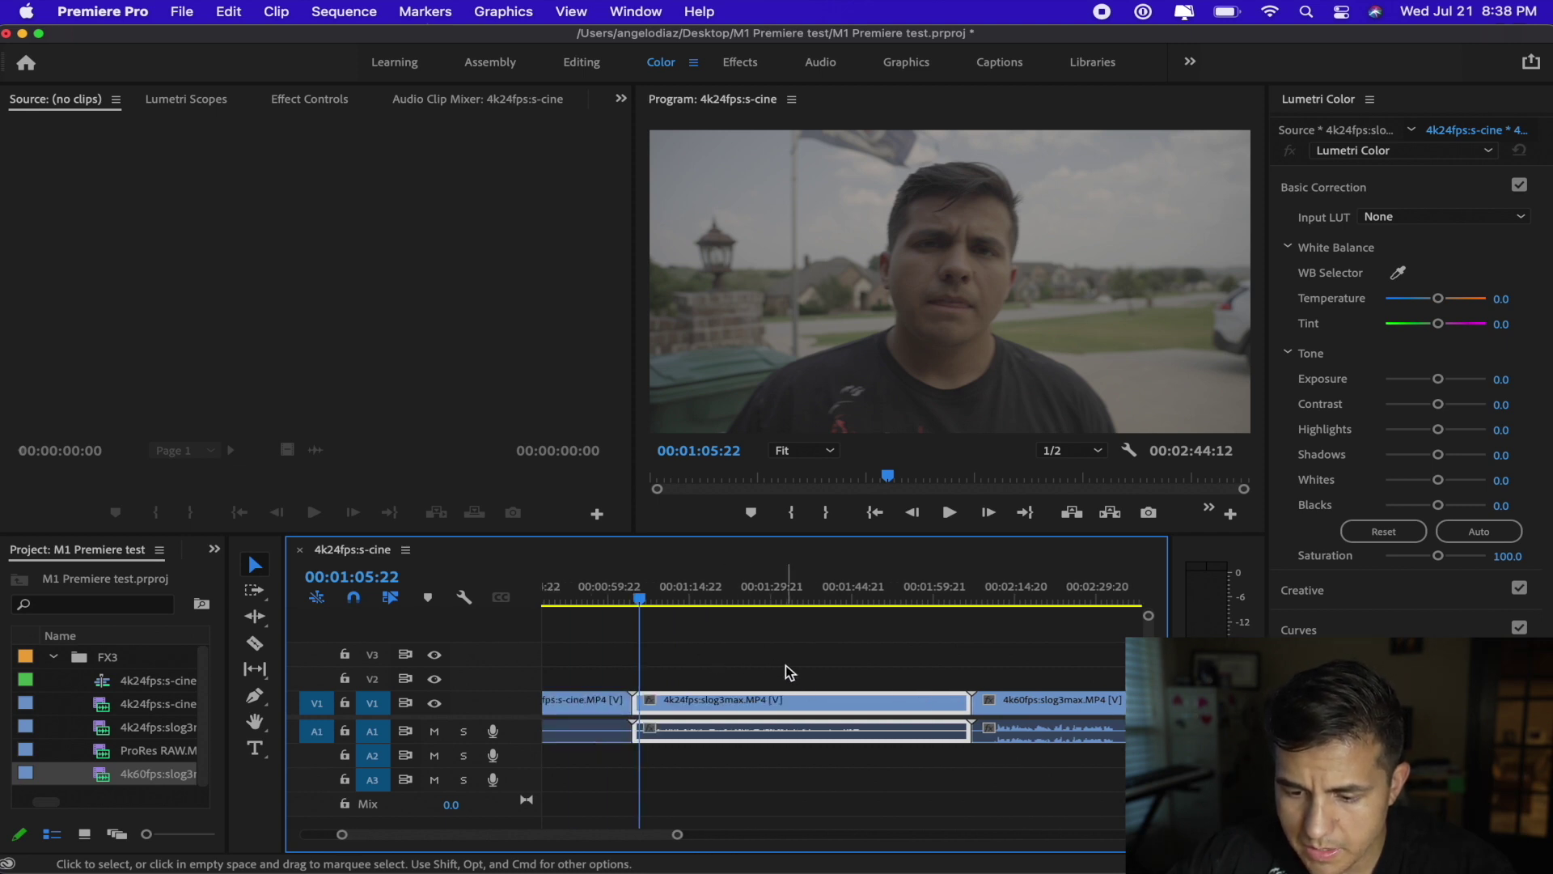
scroll(788, 672, "down", 1)
left_click_drag(615, 607, 631, 605)
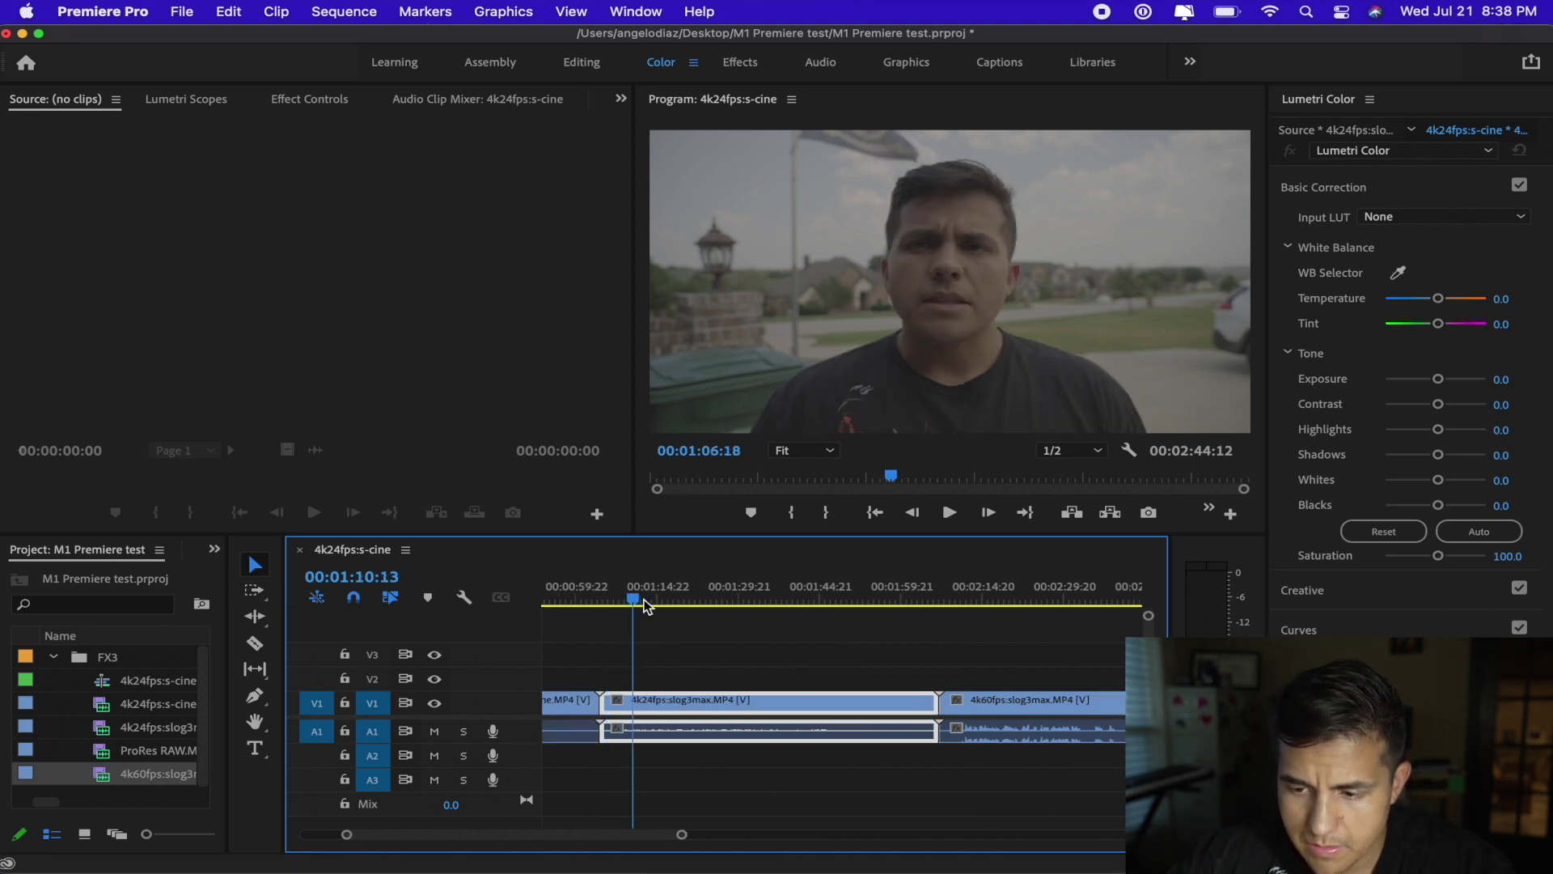
mouse_move(725, 602)
left_mouse_down()
mouse_move(662, 602)
mouse_move(762, 599)
mouse_move(639, 602)
mouse_move(731, 602)
mouse_move(694, 599)
left_mouse_up()
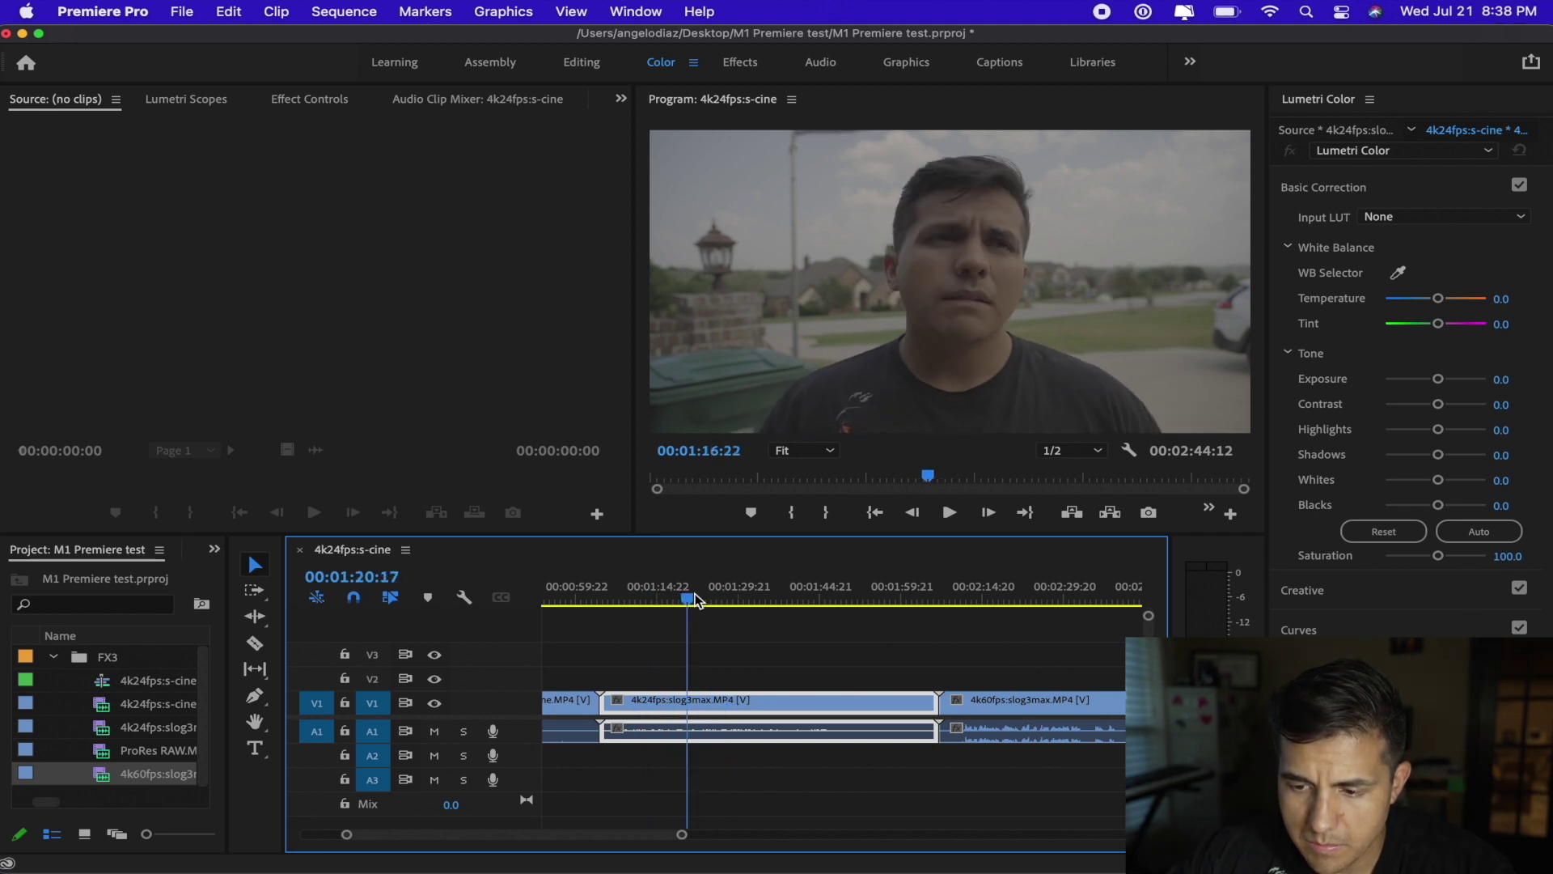
right_click(826, 709)
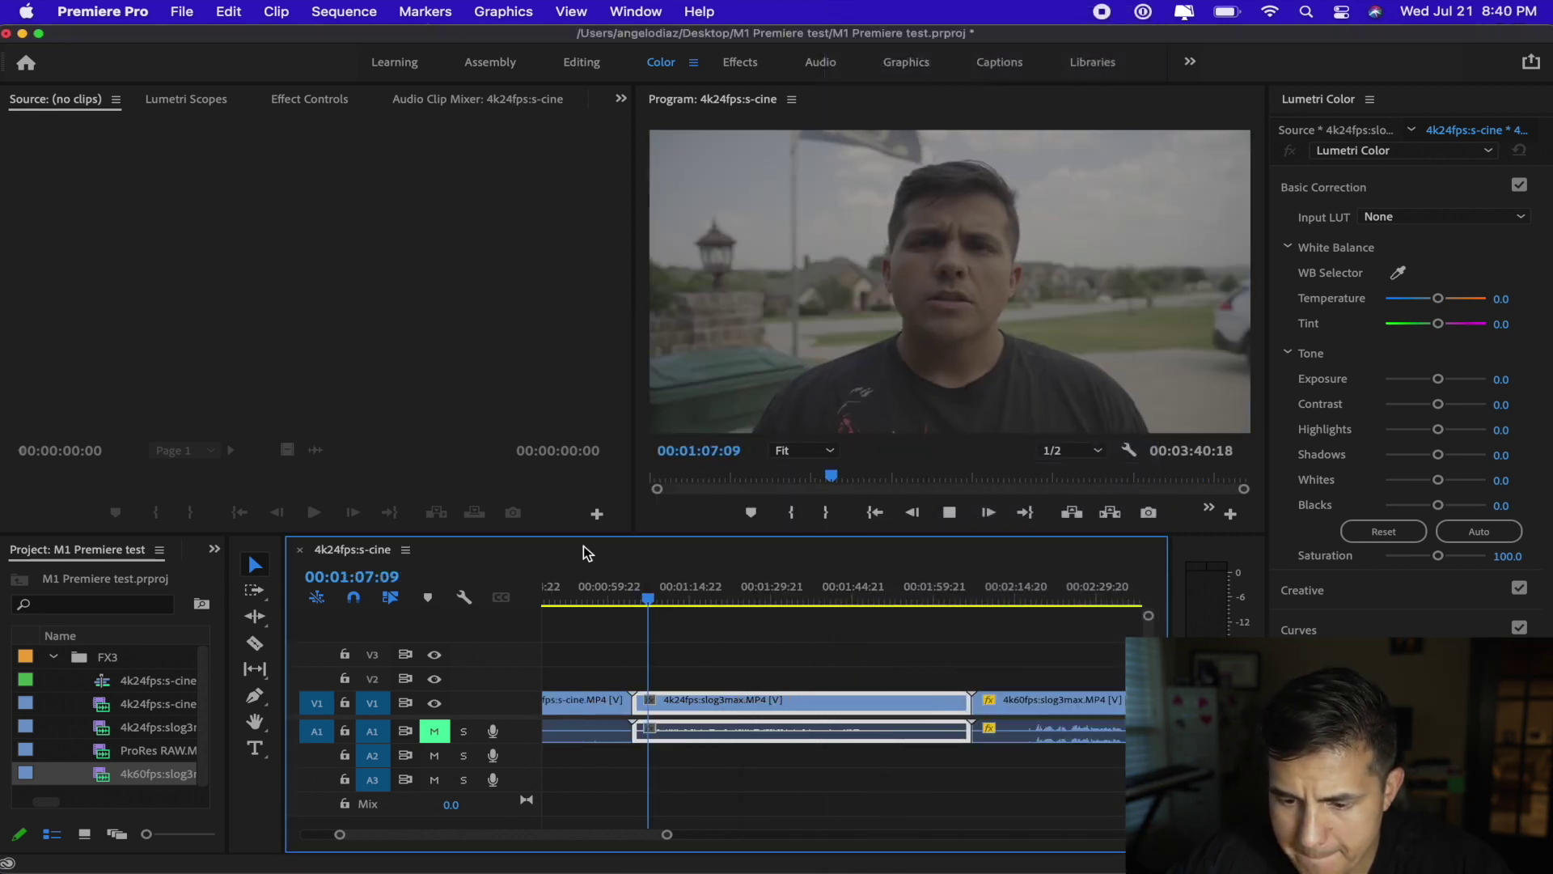
- Play back part of the 4k24fps:slog3max clip and several stretches of the 4k60fps:slog3max clip slowed to 40%
scroll(702, 654, "down", 2)
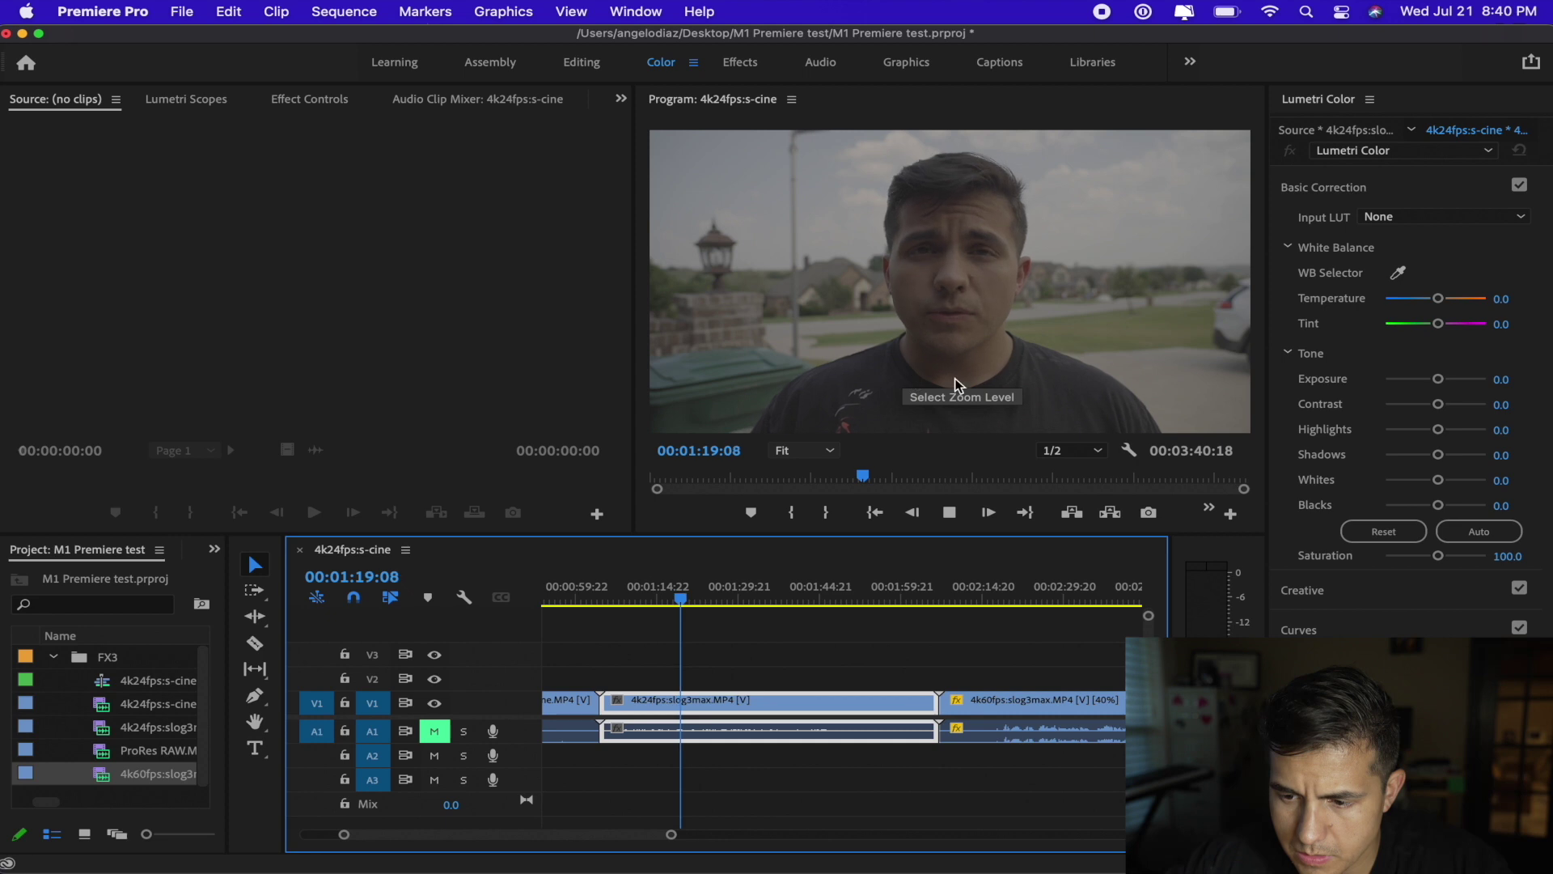
scroll(740, 603, "down", 4)
left_click(740, 591)
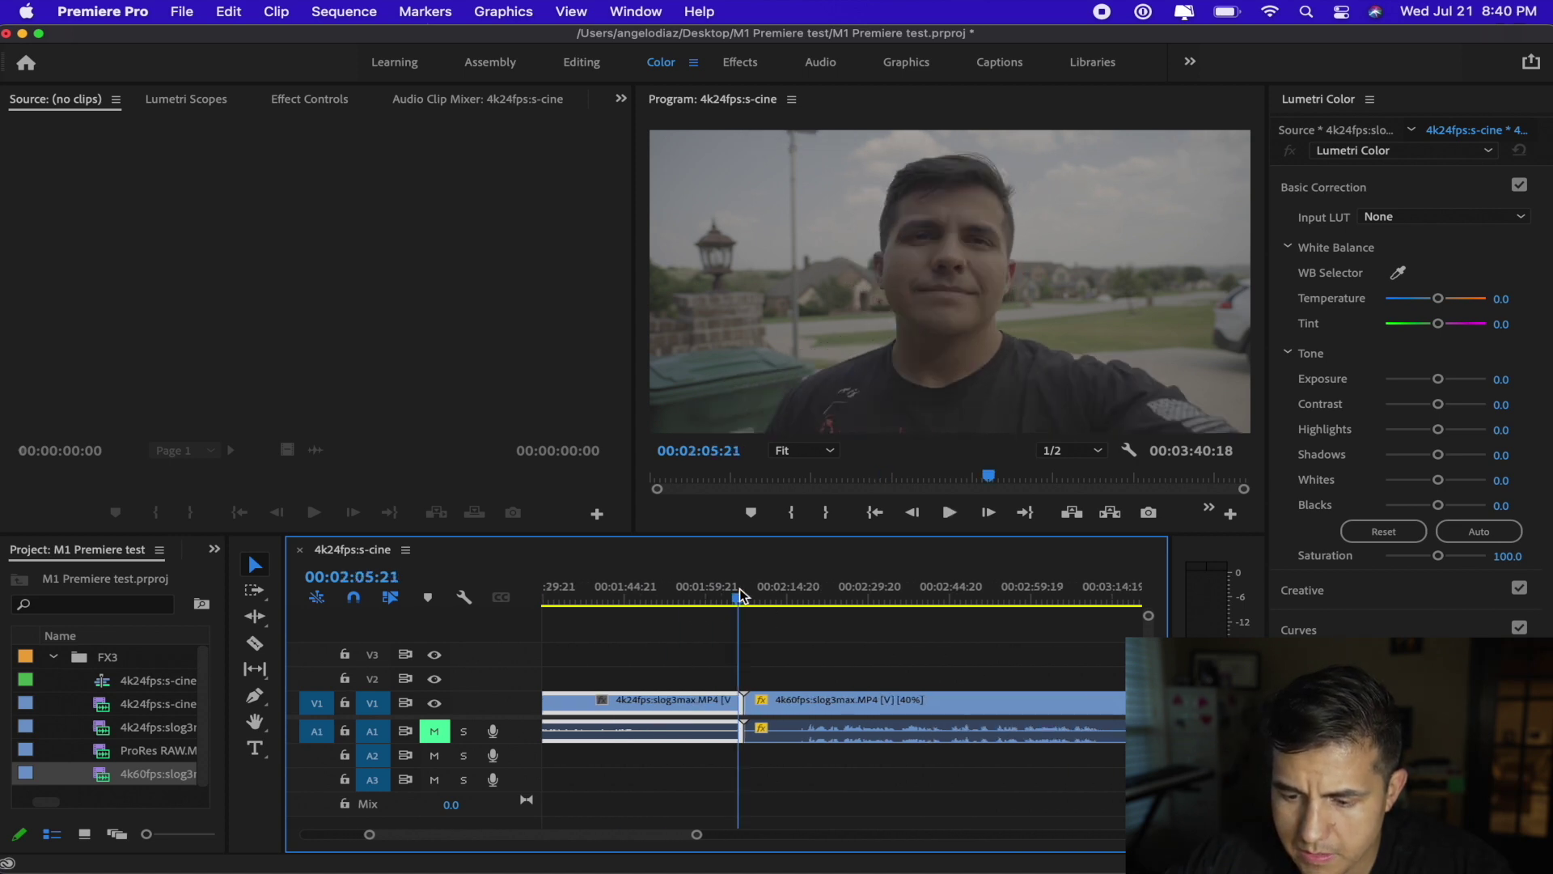
left_click(759, 595)
key("space")
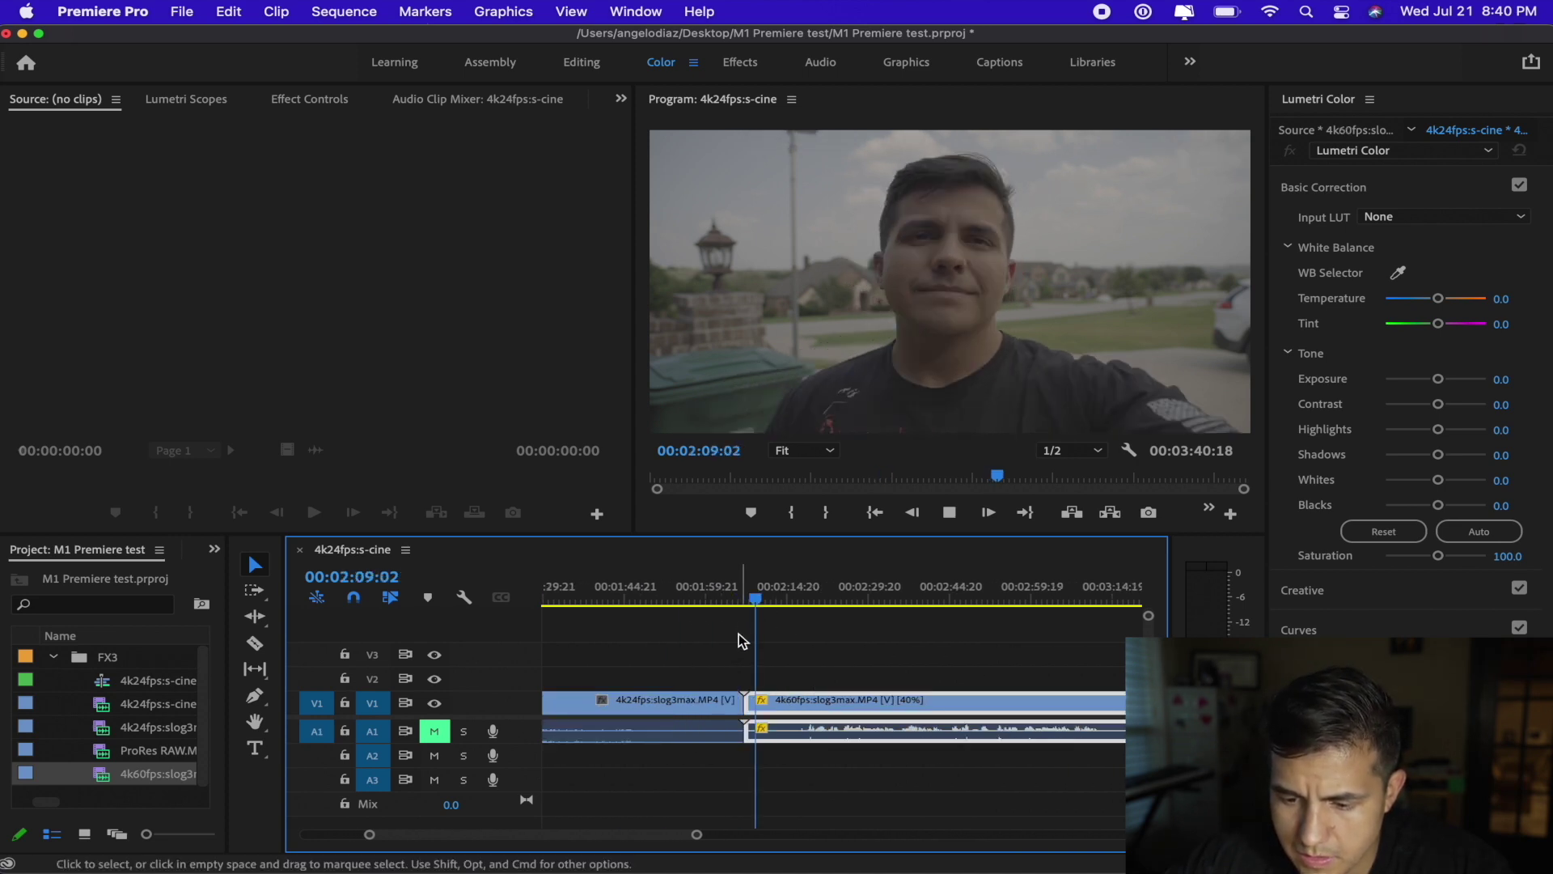
scroll(735, 637, "down", 2)
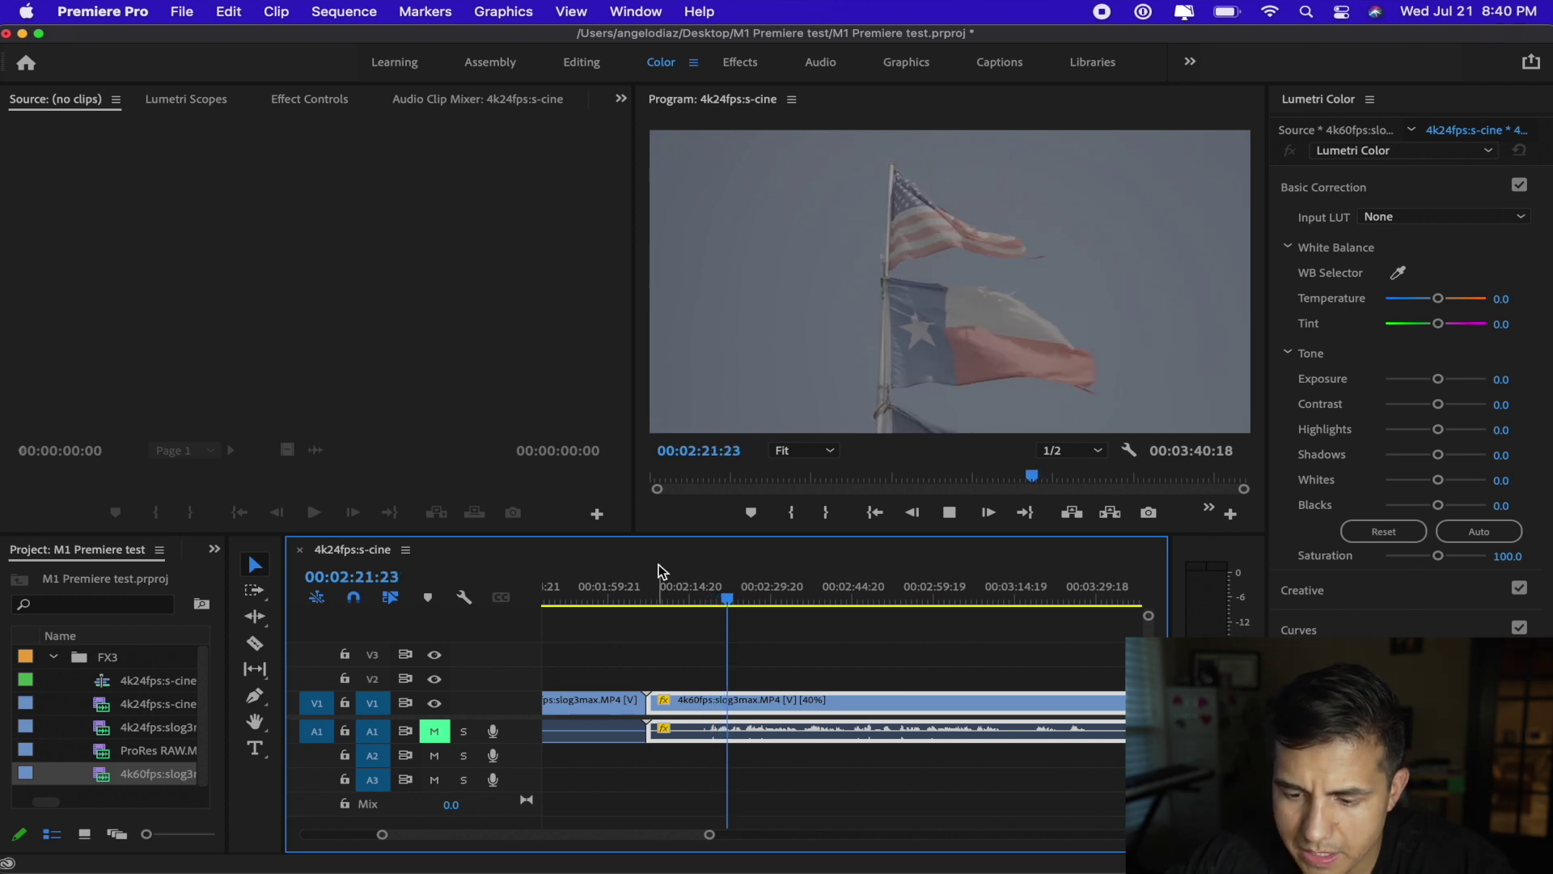
key("space")
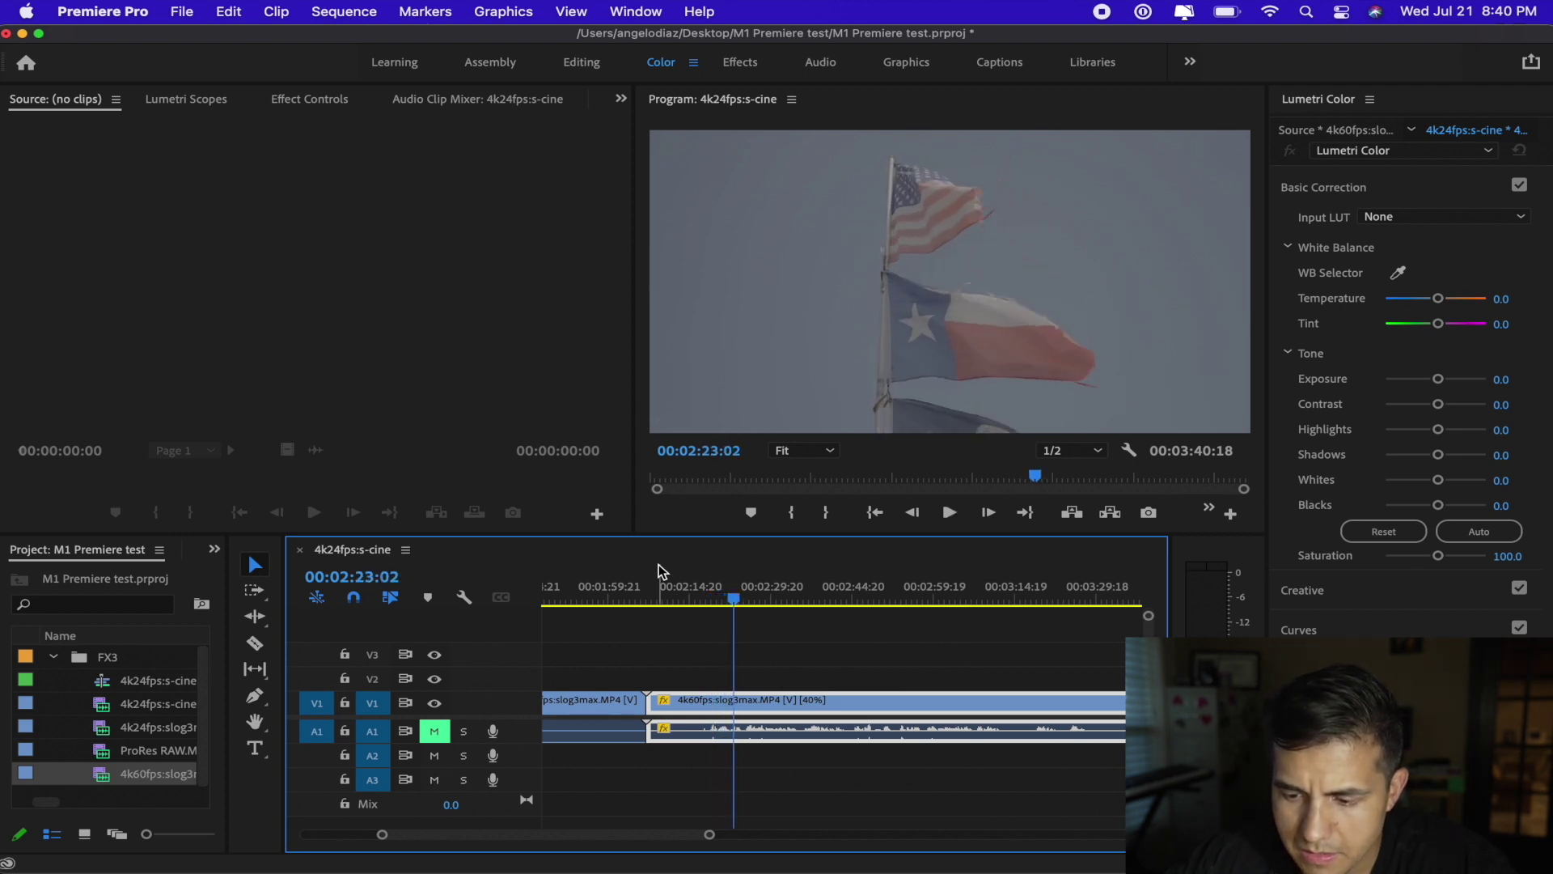
key("space")
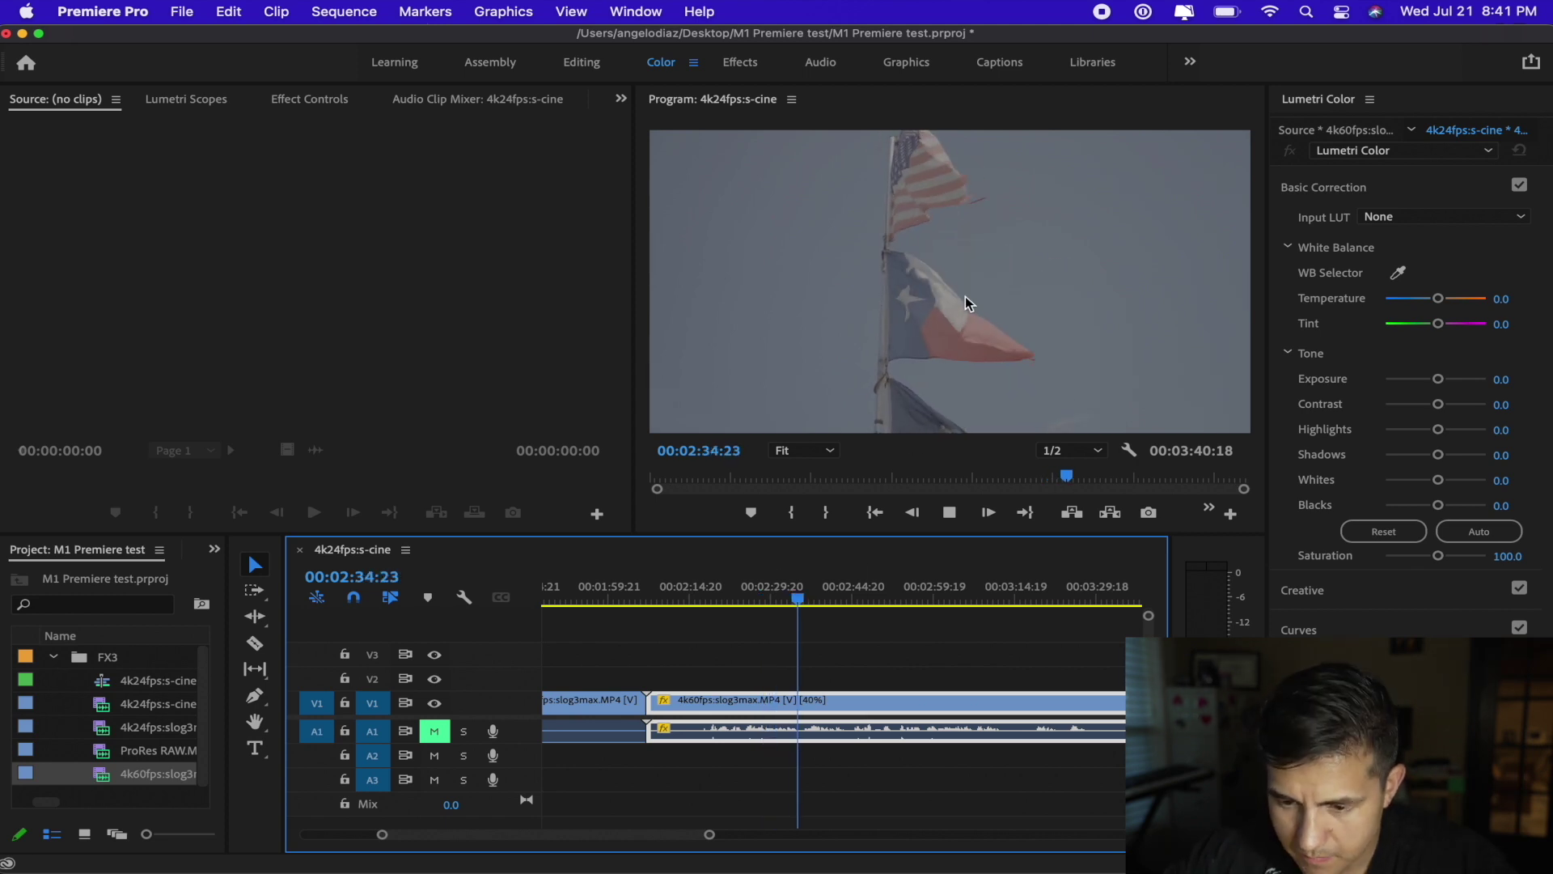
key("space")
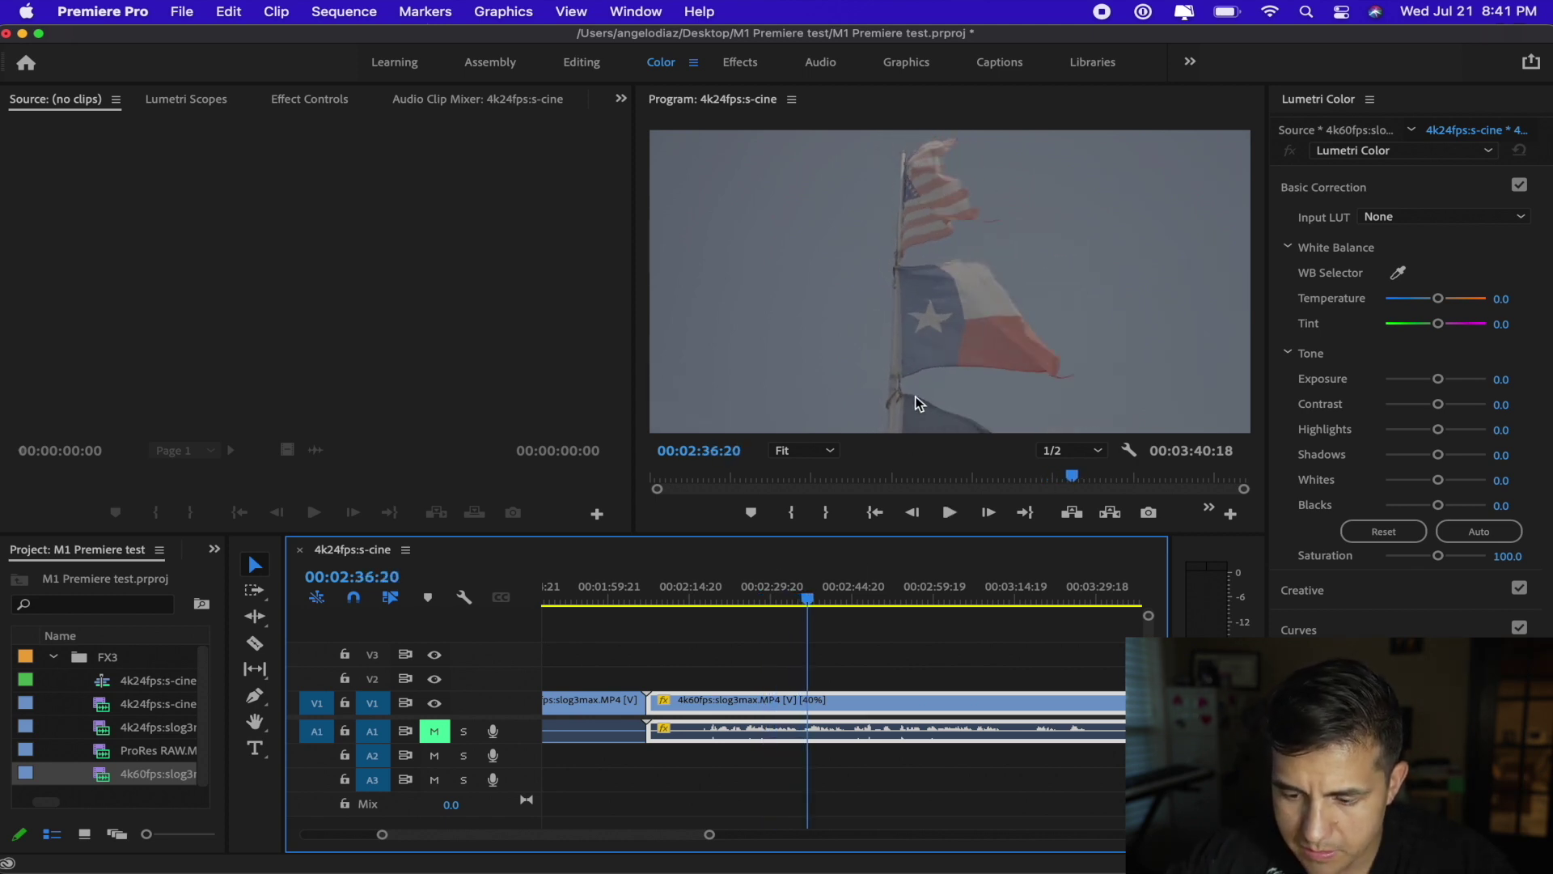
- Add ProRes RAW.MOV after the slowed 4k60fps:slog3max clip and place the playhead near its start
scroll(827, 679, "right", 5)
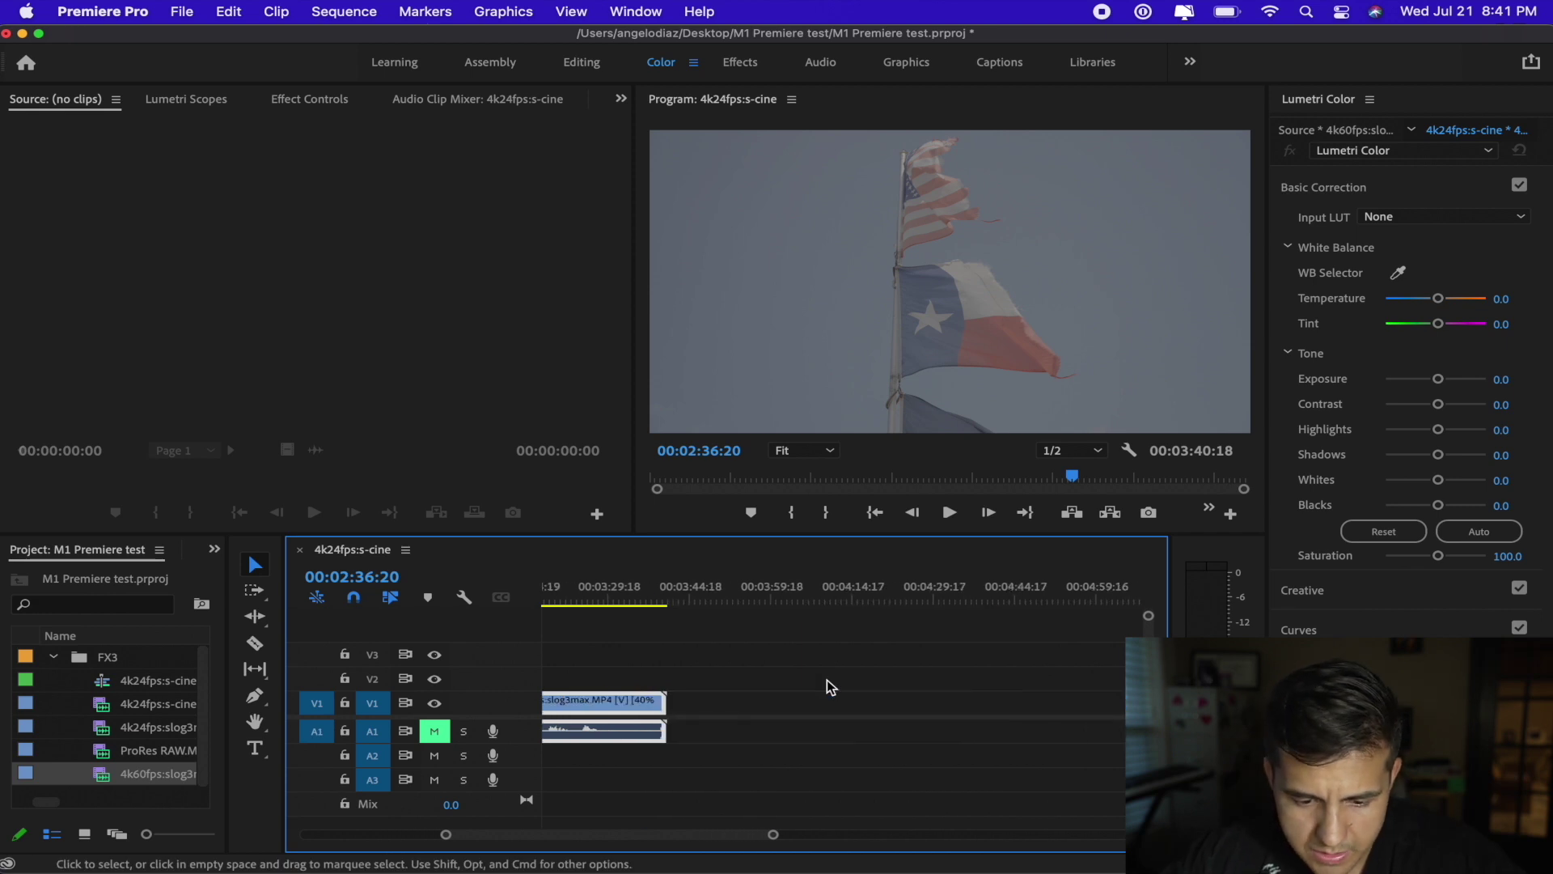
left_click(182, 753)
left_click_drag(152, 754, 671, 732)
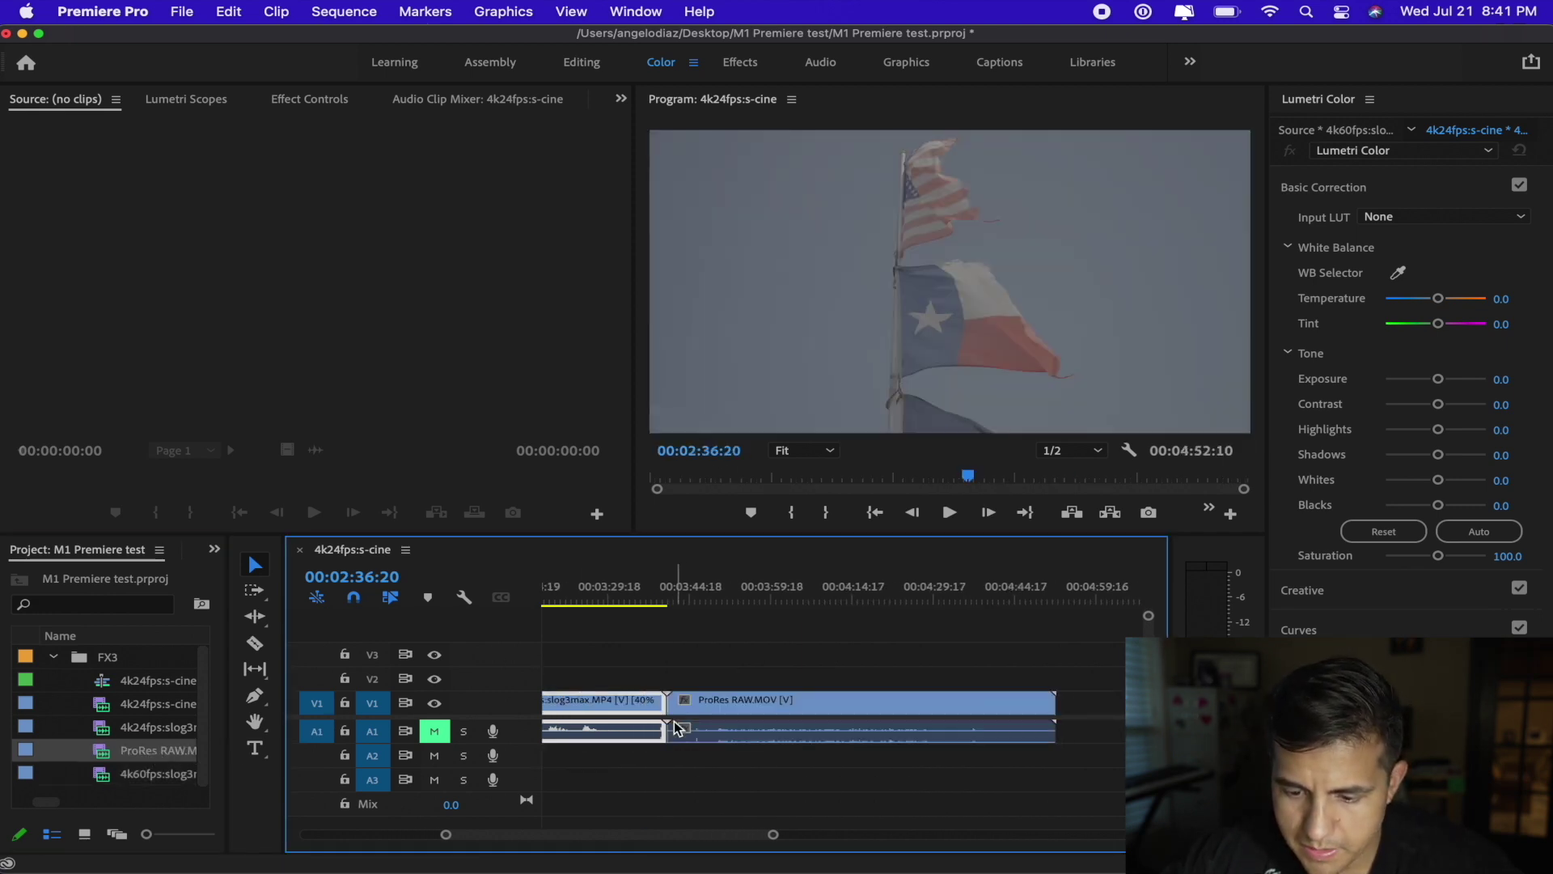
left_click(678, 595)
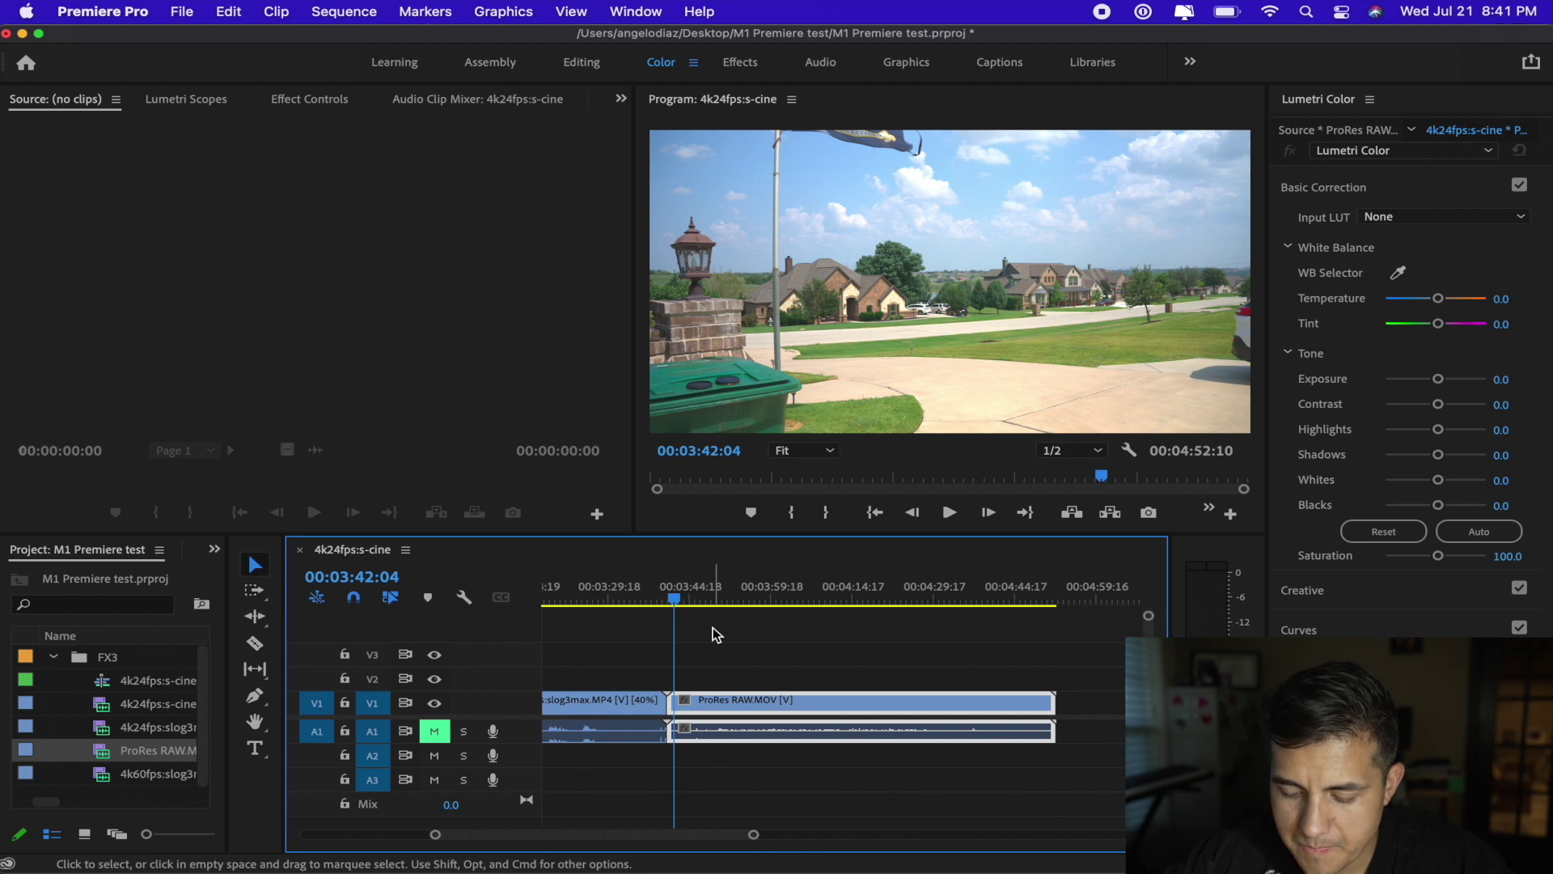
- Switch to Final Cut Pro, turn off the ProRes RAW clip's Dialogue-1 audio and move the playhead further into the clip
key("ctrl+Up")
left_click(513, 329)
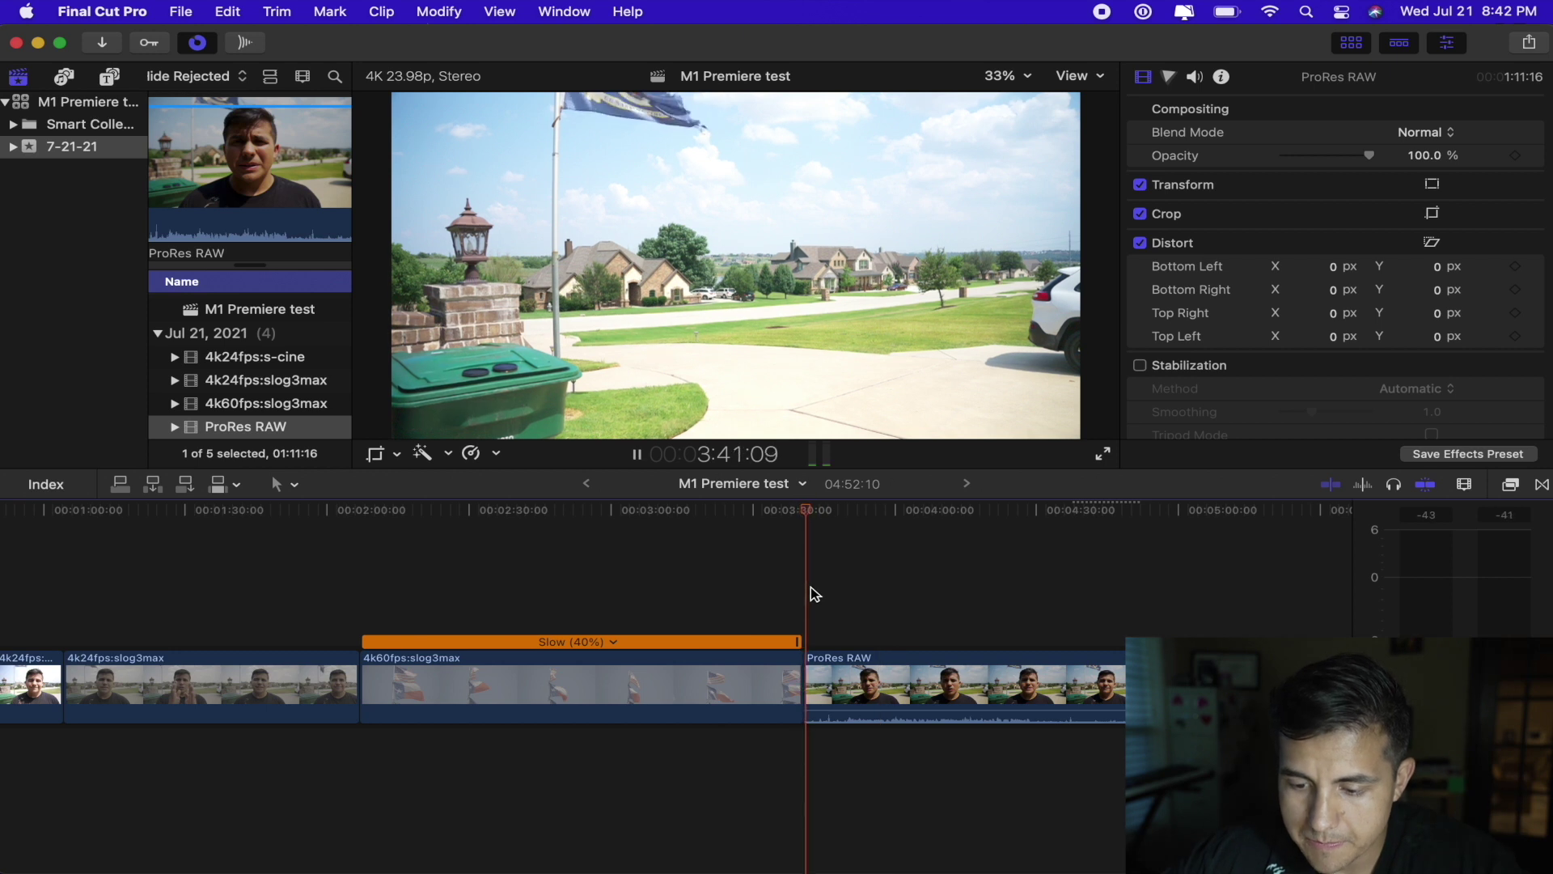
left_click(873, 676)
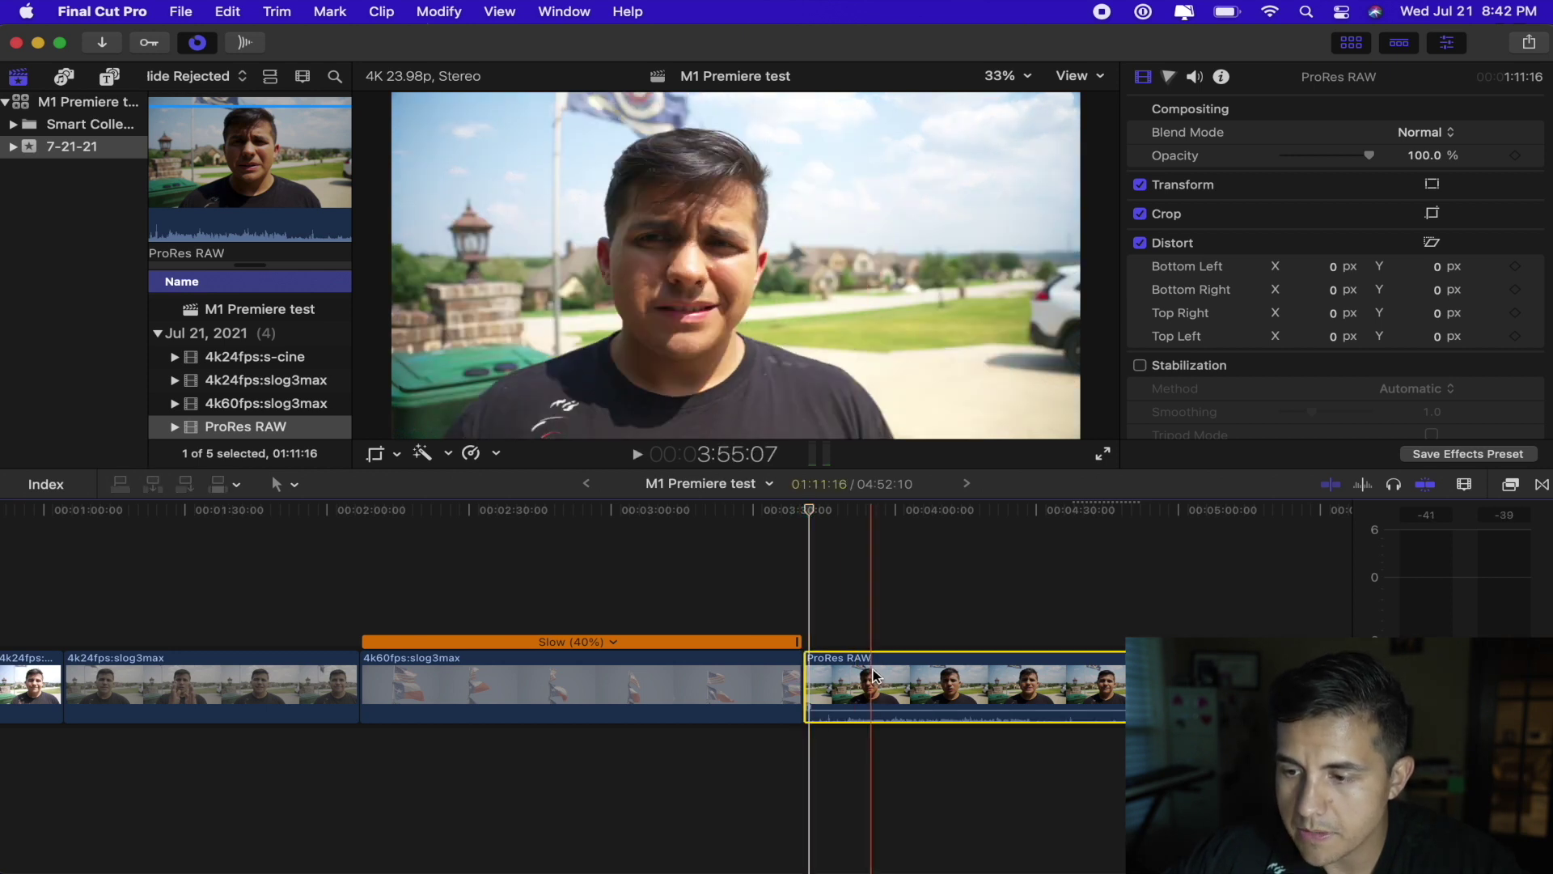
left_click(1195, 76)
left_click(1140, 309)
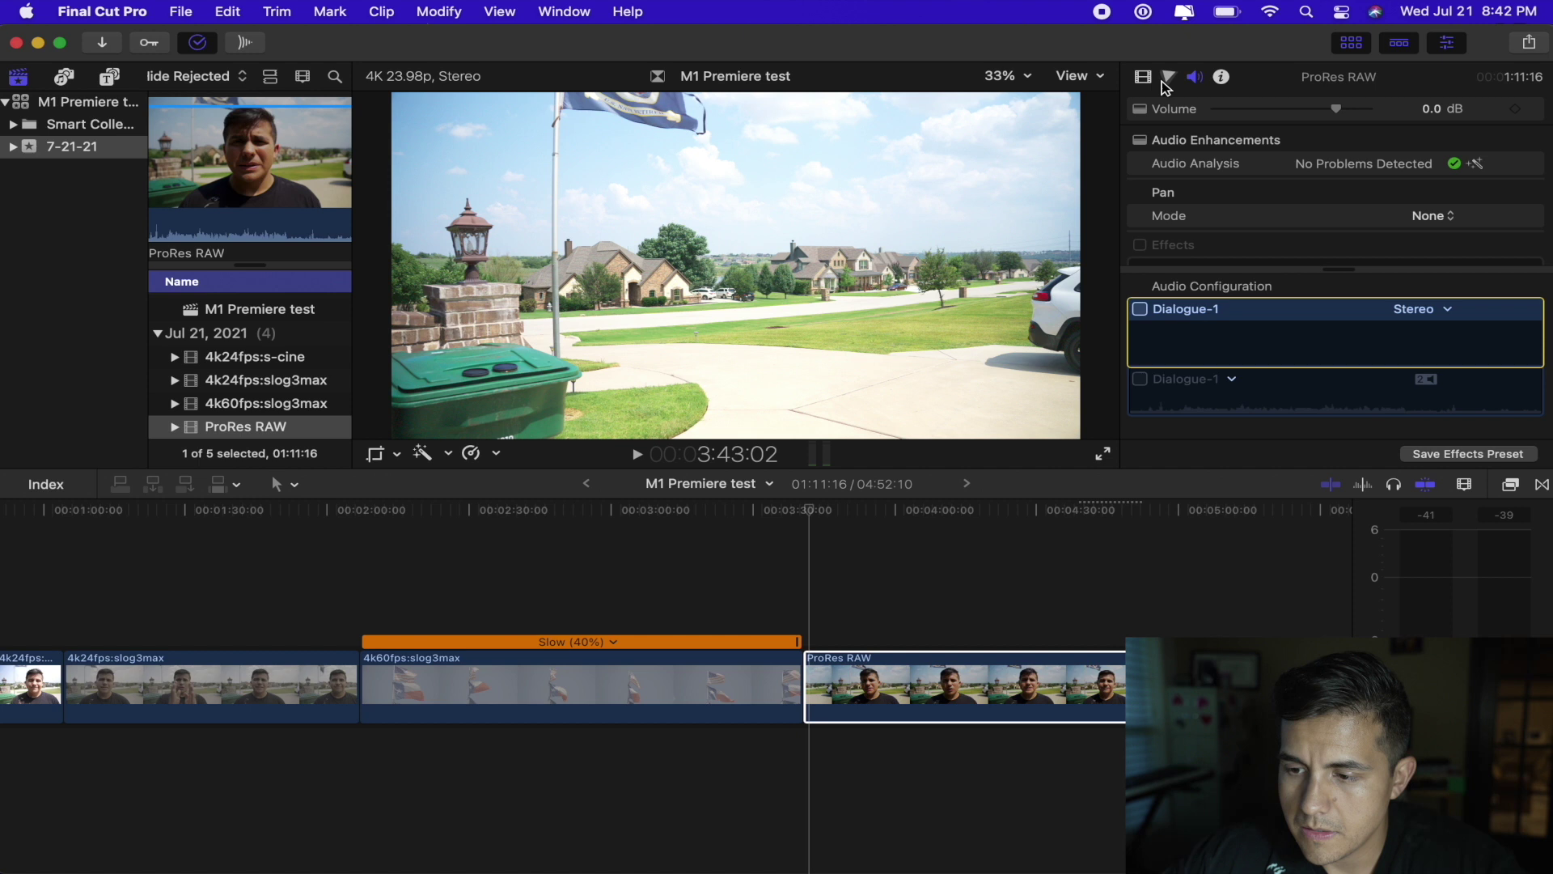
left_click(936, 683)
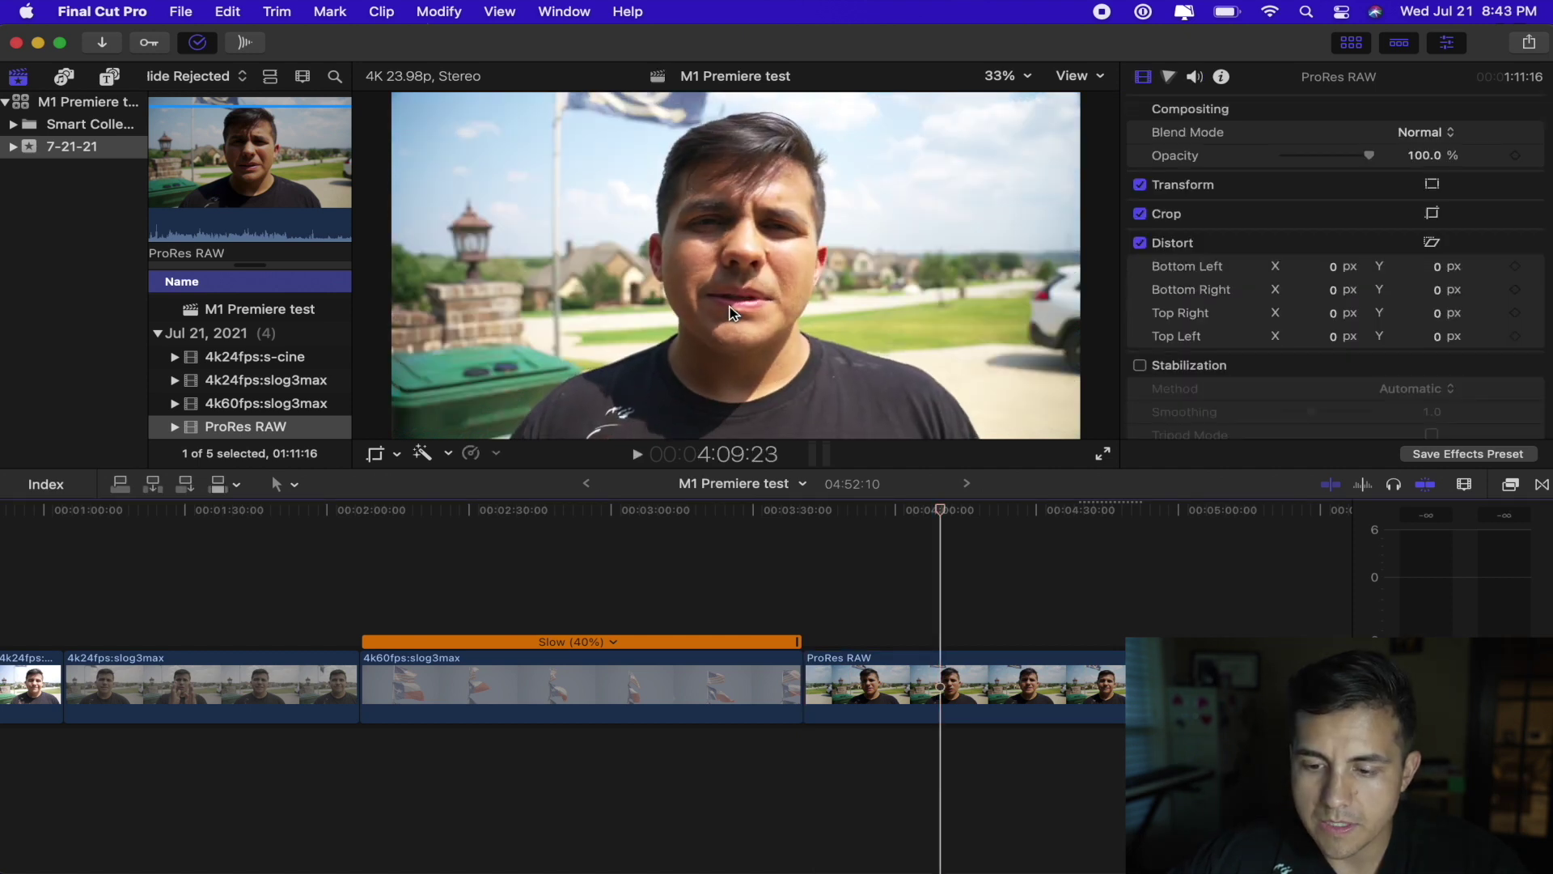
- Switch to Premiere Pro and play back part of the 4k60fps:slog3max clip slowed to 40%
key("ctrl+Up")
left_click(646, 236)
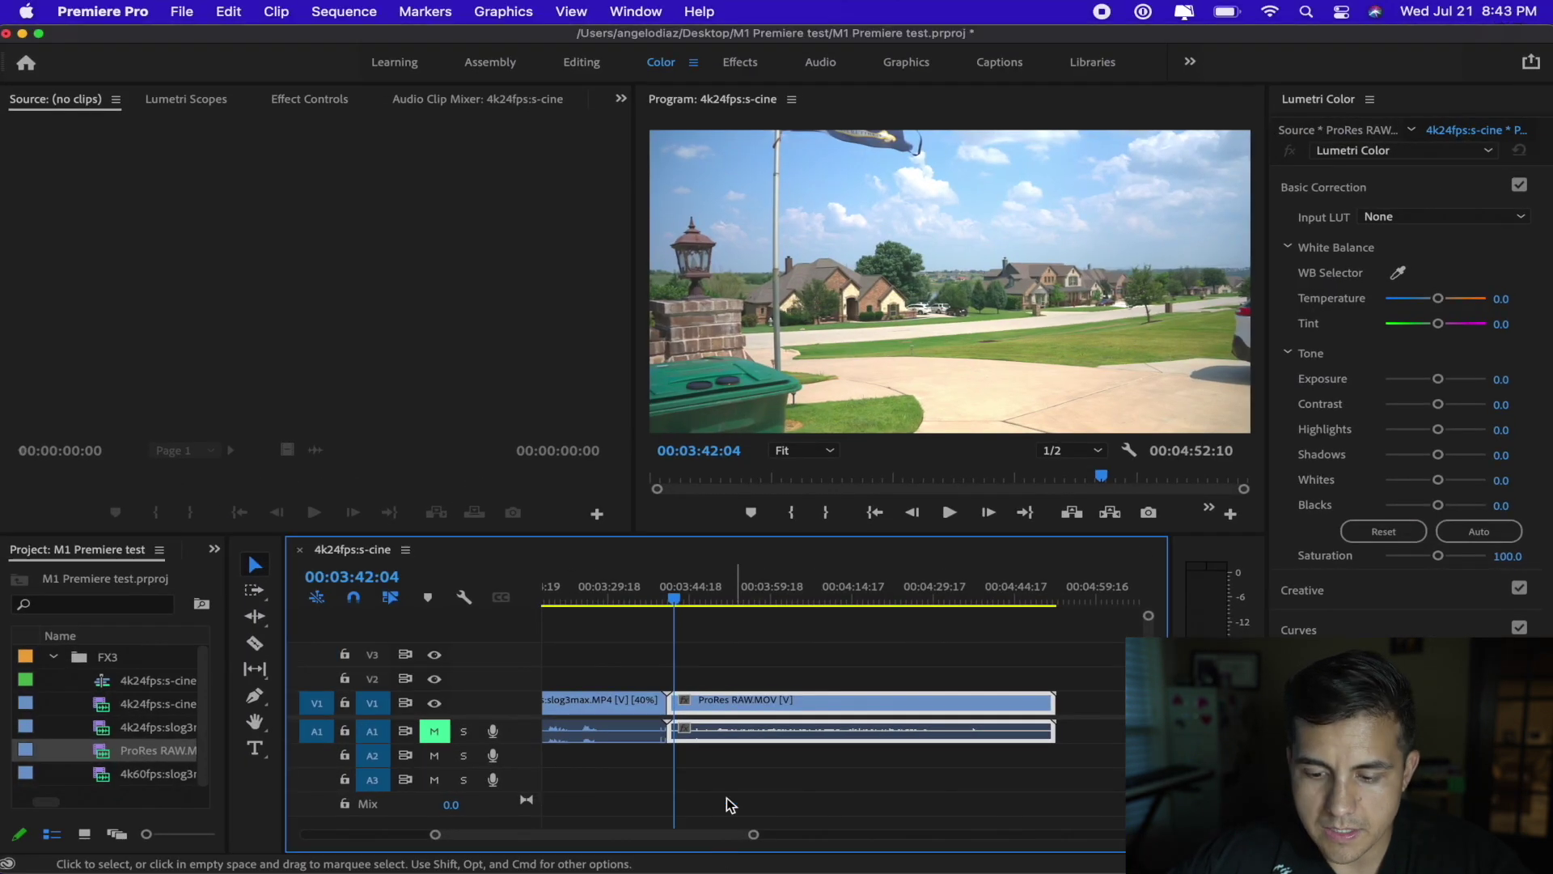
scroll(715, 693, "right", 2)
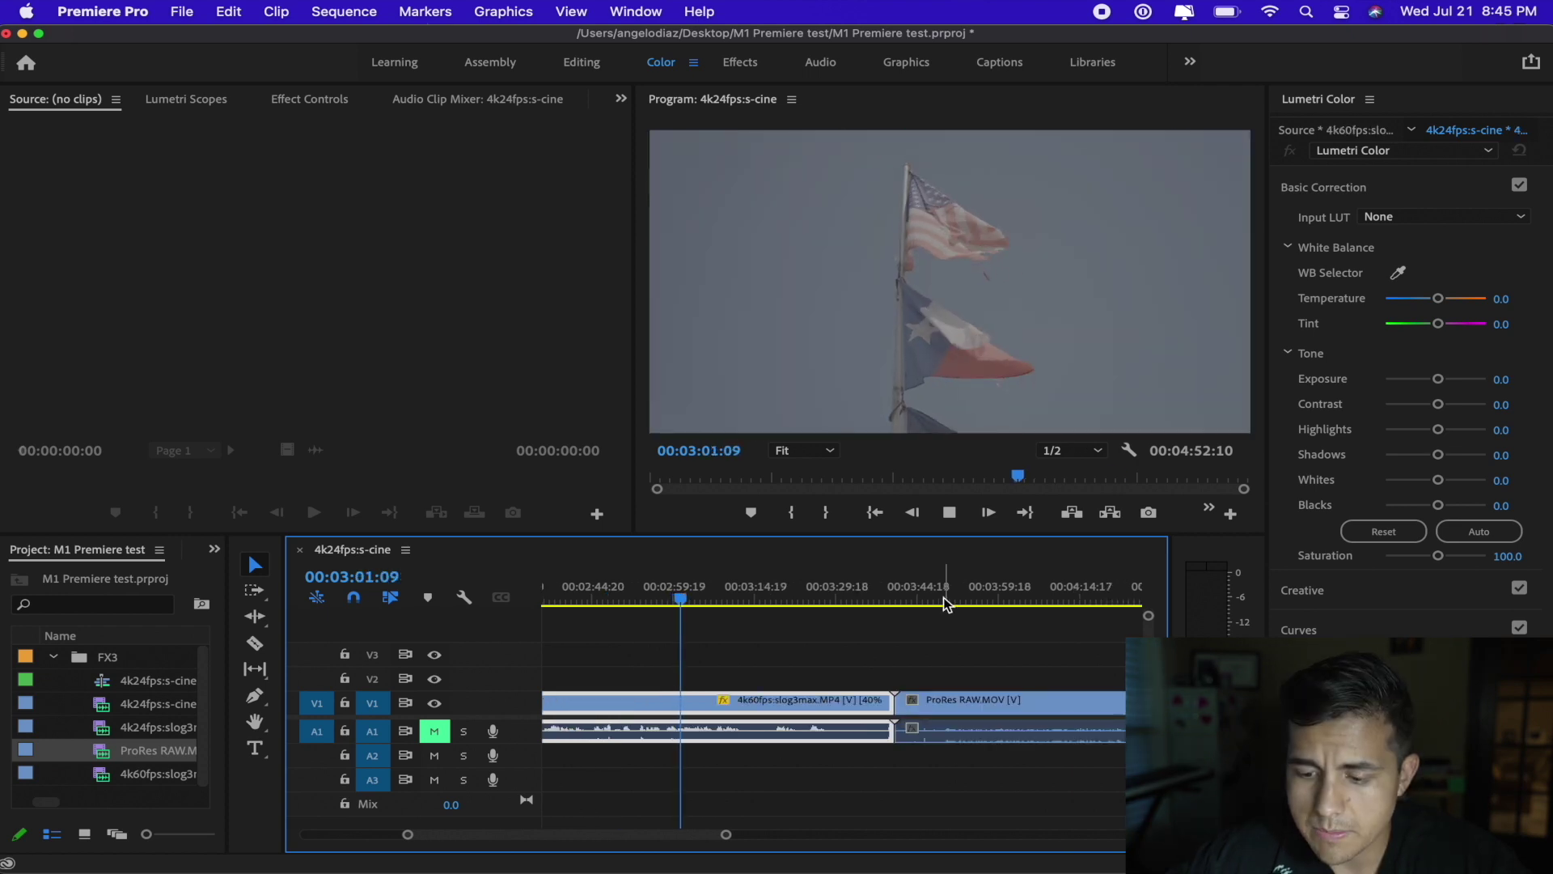
key("space")
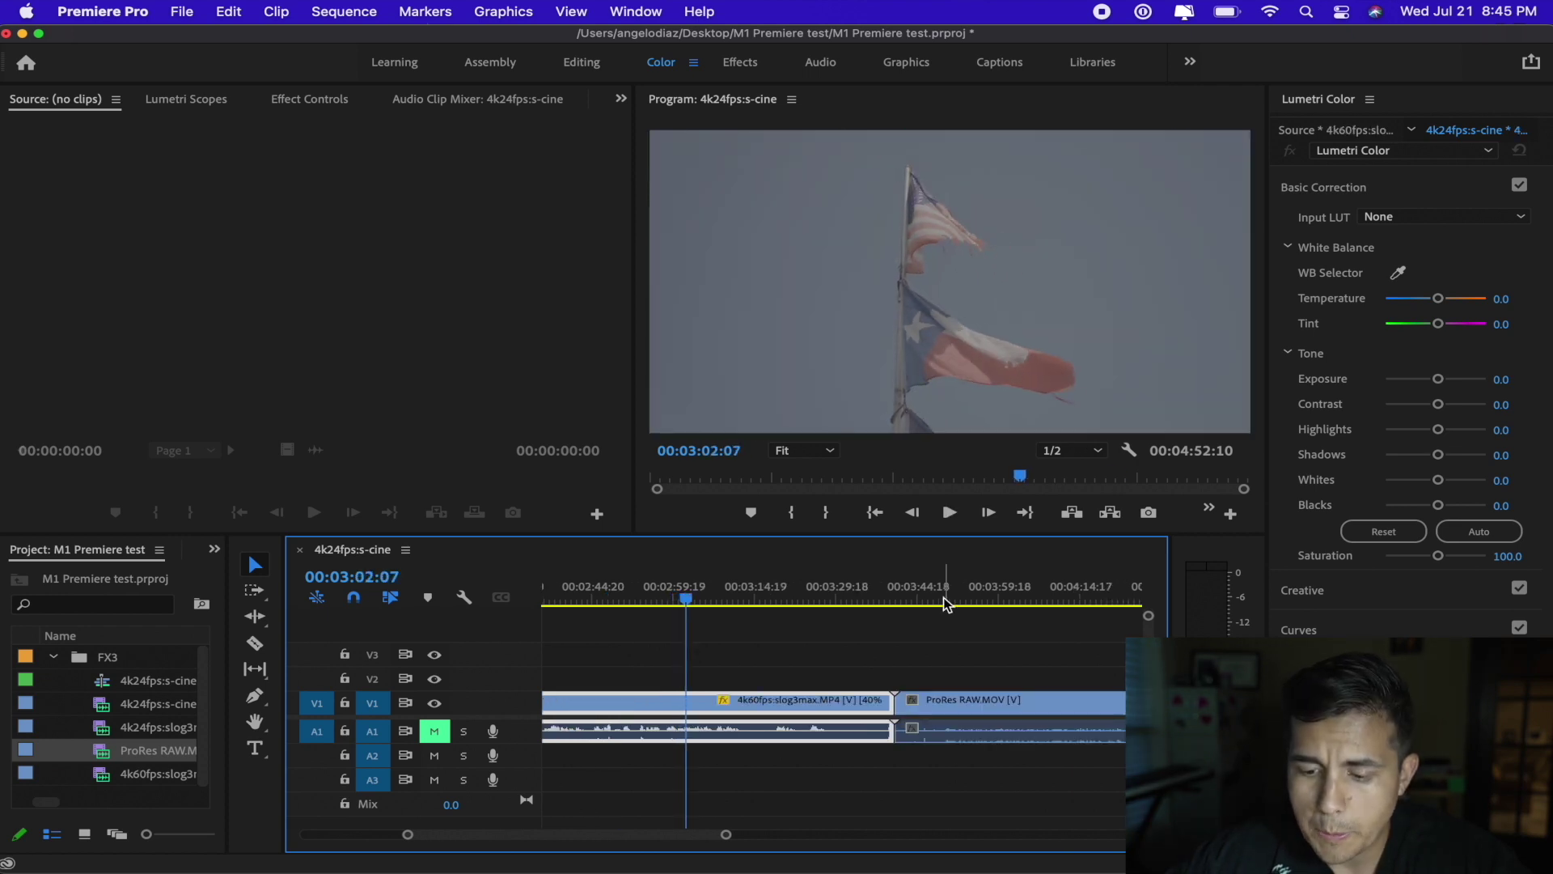
scroll(686, 631, "down", 3)
- Switch to Final Cut Pro and set the 4k24fps:slog3max clip's Camera LUT to Sony S-Log3/S-Gamut3.Cine
key("ctrl+Up")
left_click(424, 309)
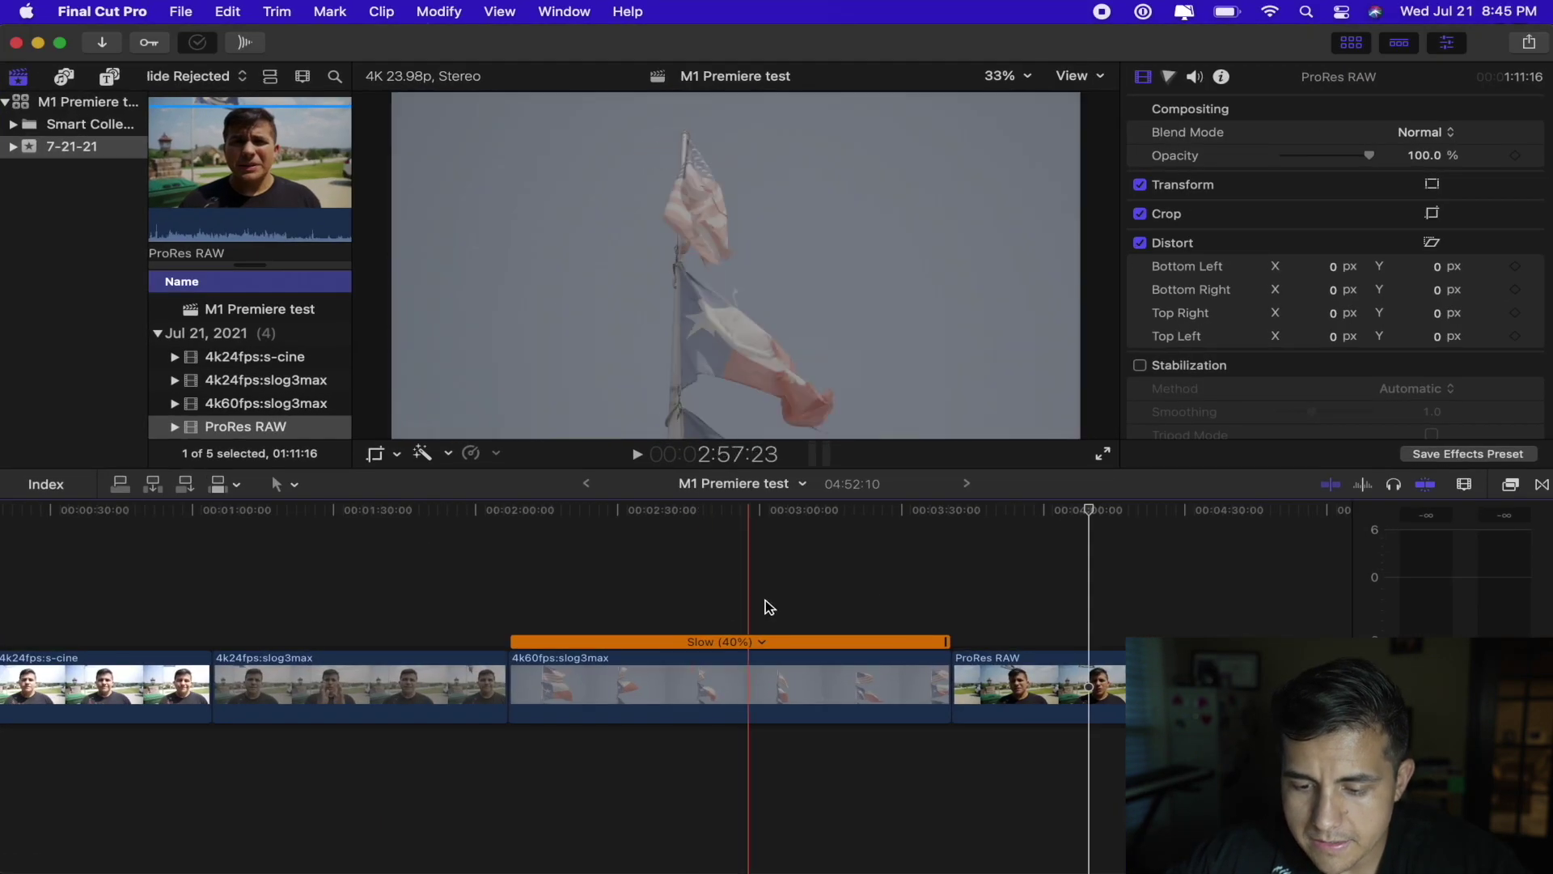
left_click(473, 683)
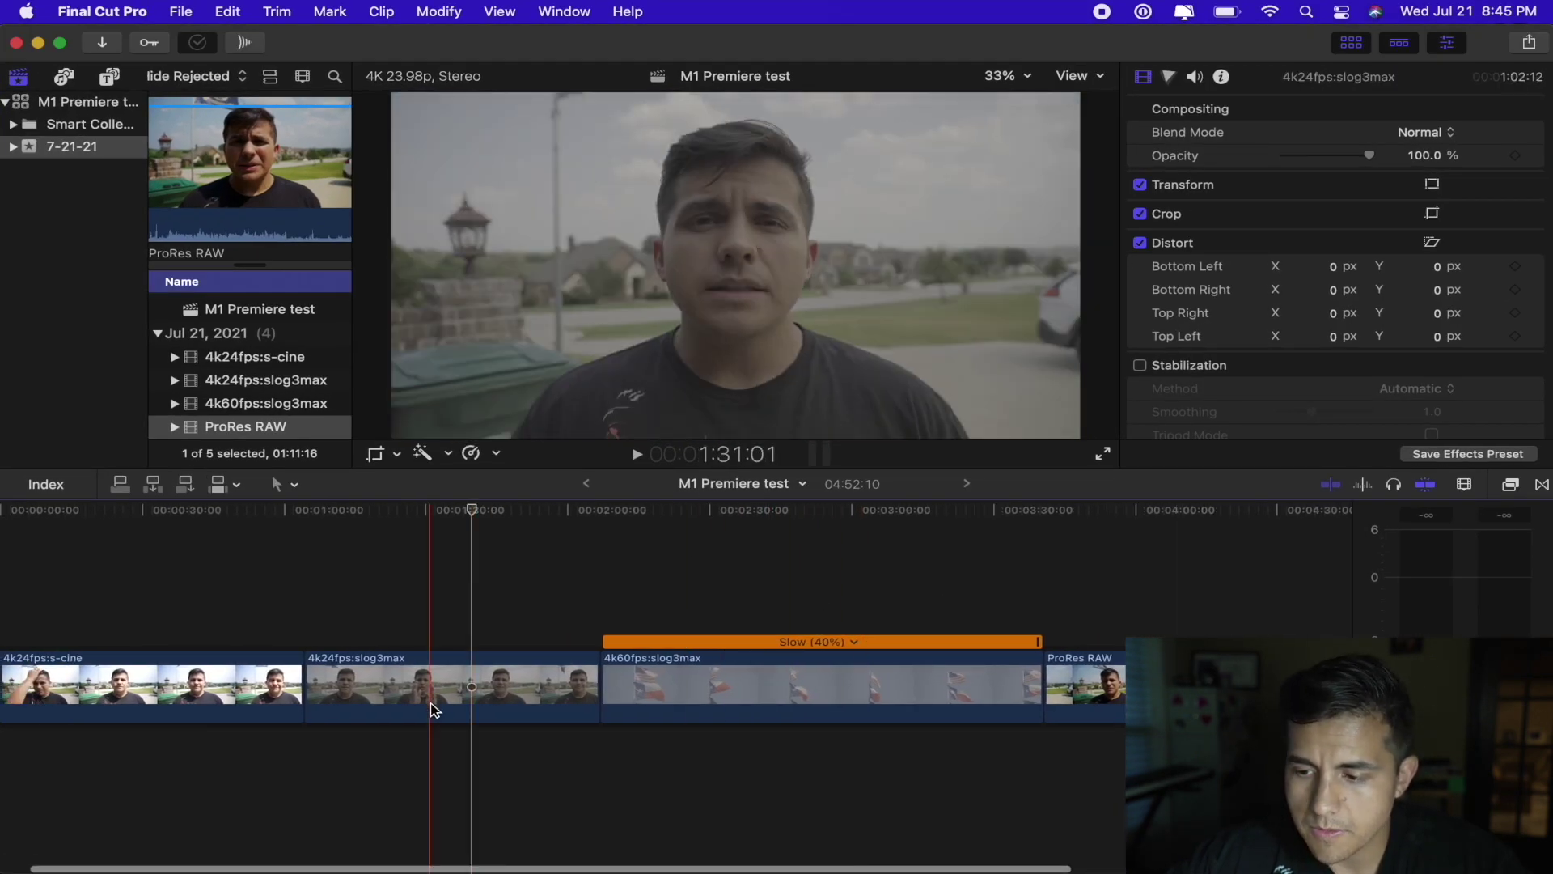
key("ctrl+super+4")
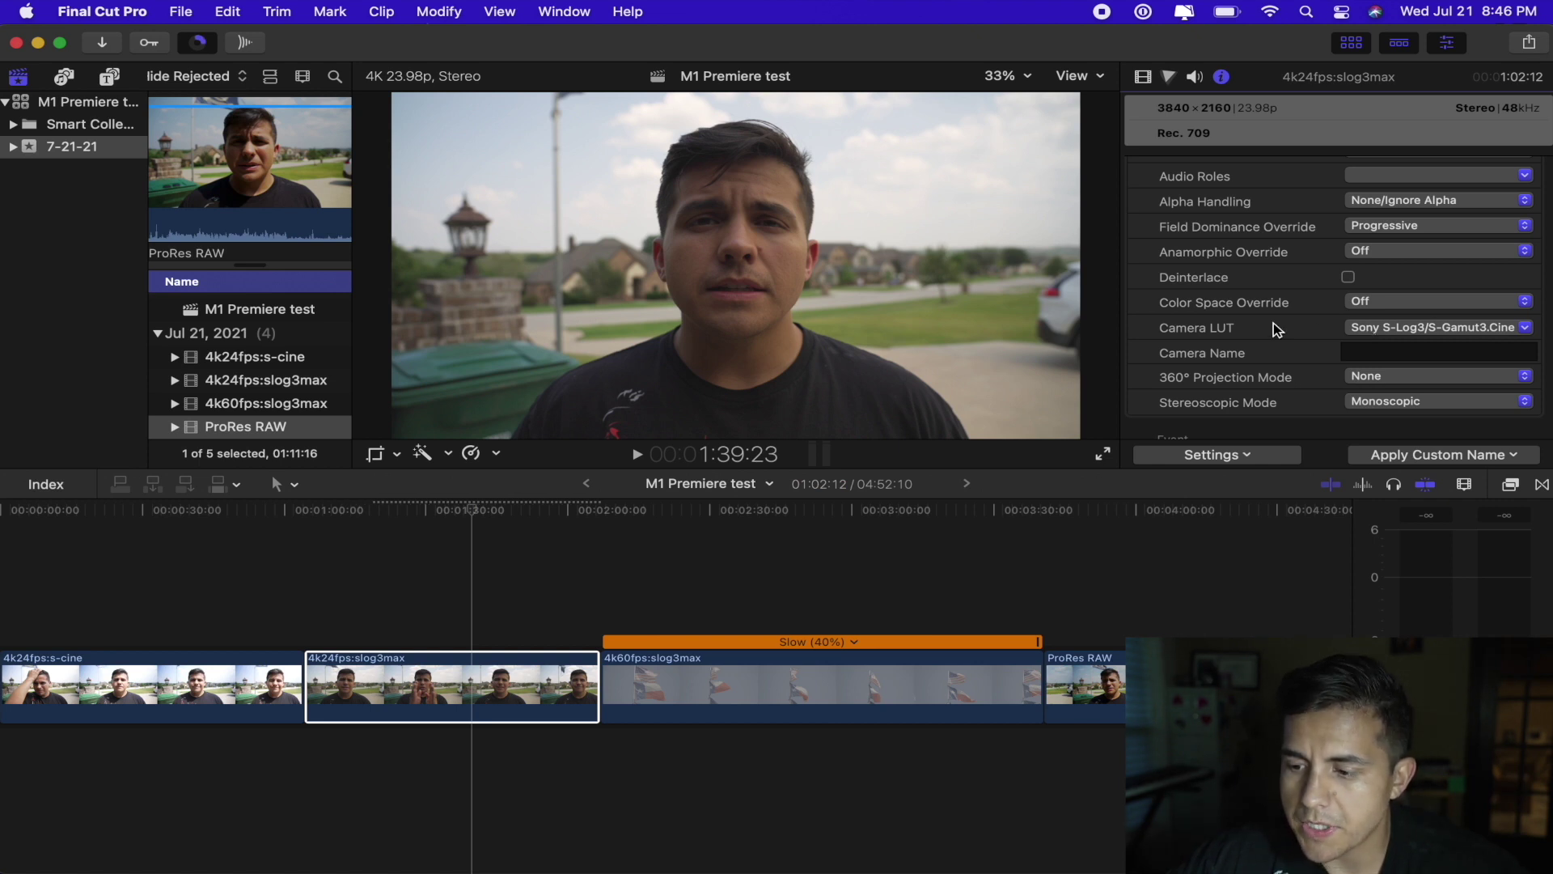
left_click(1380, 328)
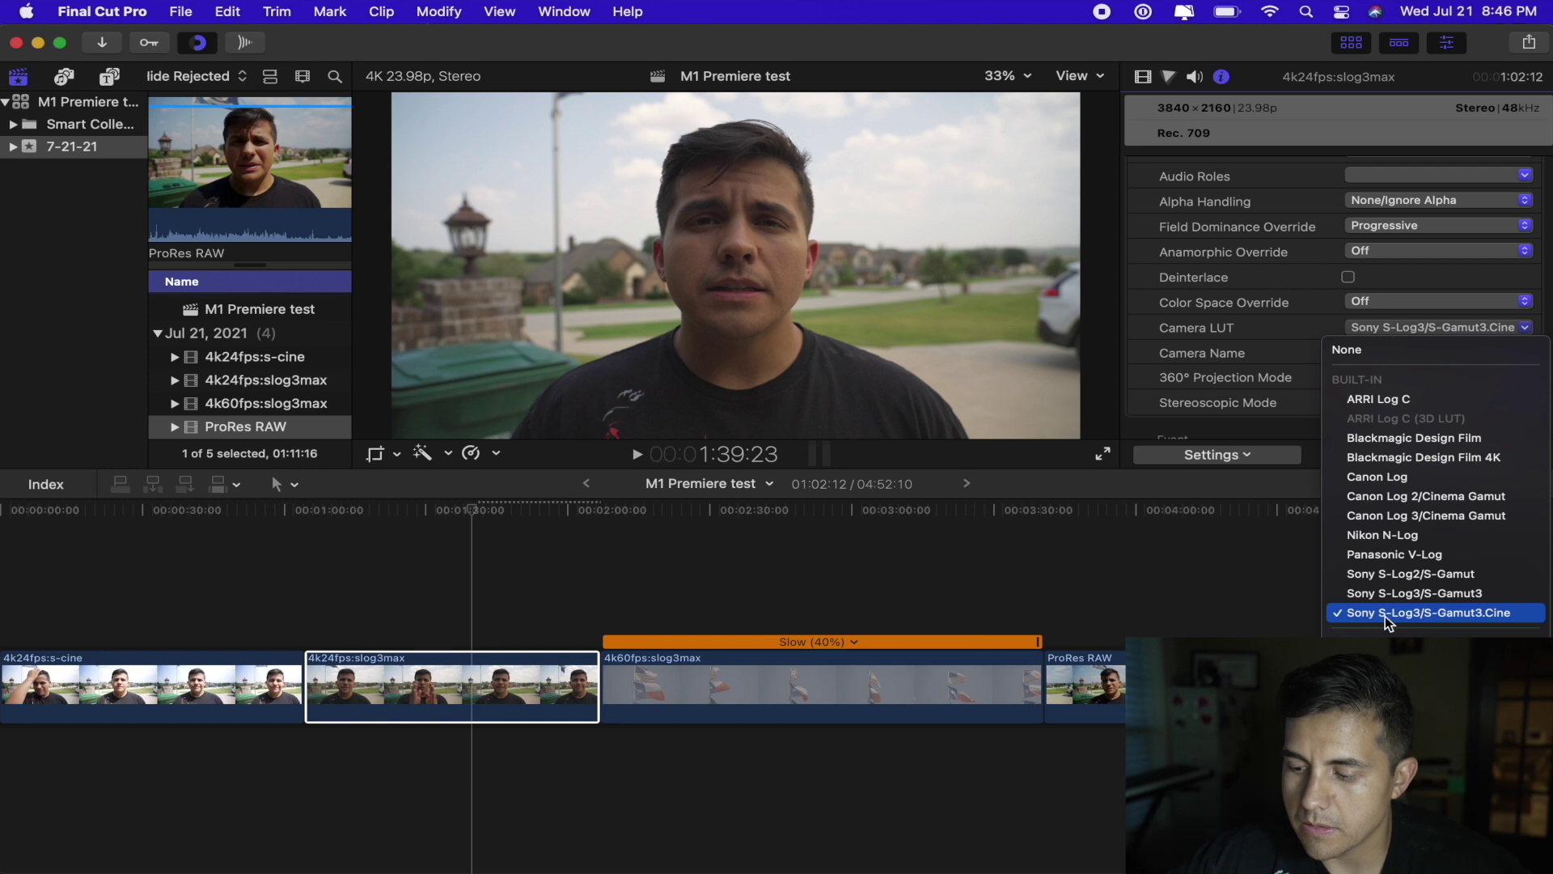
left_click(1327, 368)
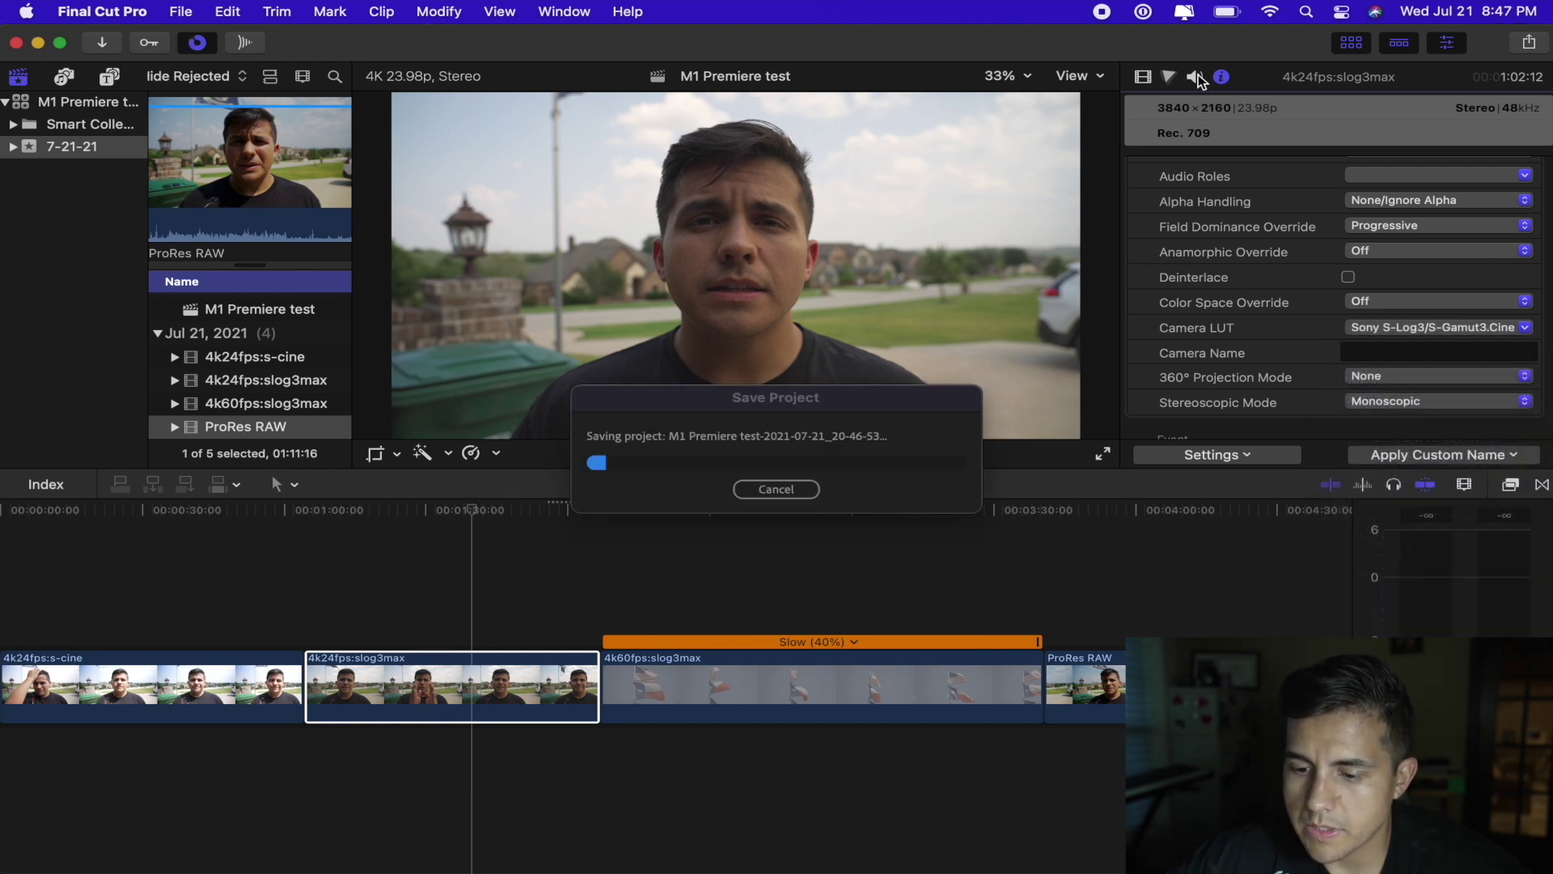
- Remove the Color Wheels 1 correction from the 4k24fps:slog3max clip and set the 4k60fps:slog3max clip's Camera LUT to Sony S-Log3/S-Gamut3.Cine
left_click(1143, 78)
key("Return")
left_click(1270, 137)
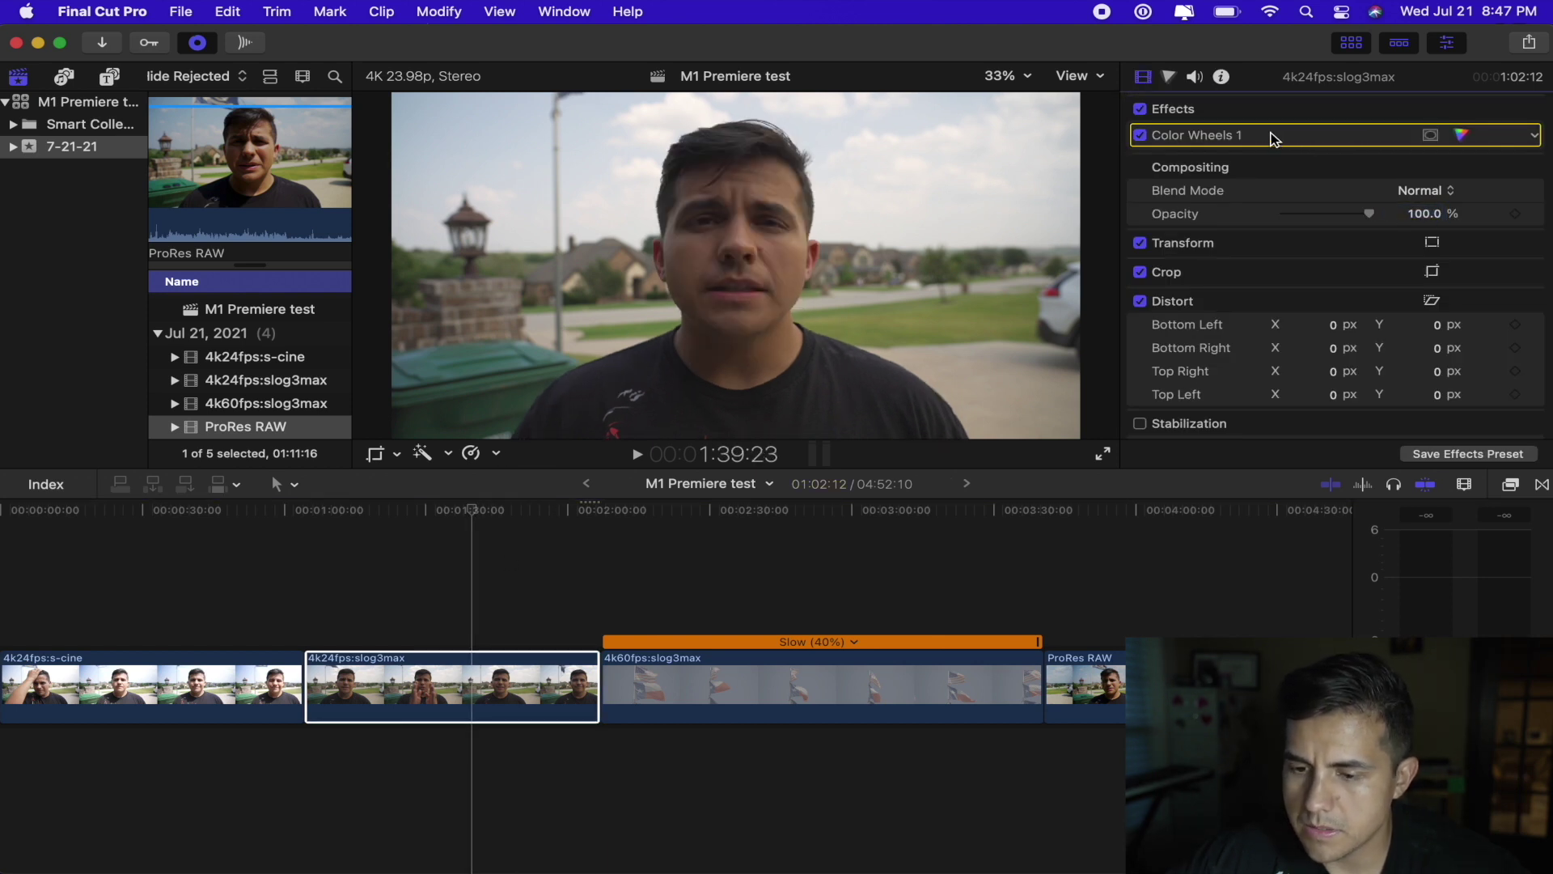
scroll(1272, 138, "down", 2)
left_click(1169, 78)
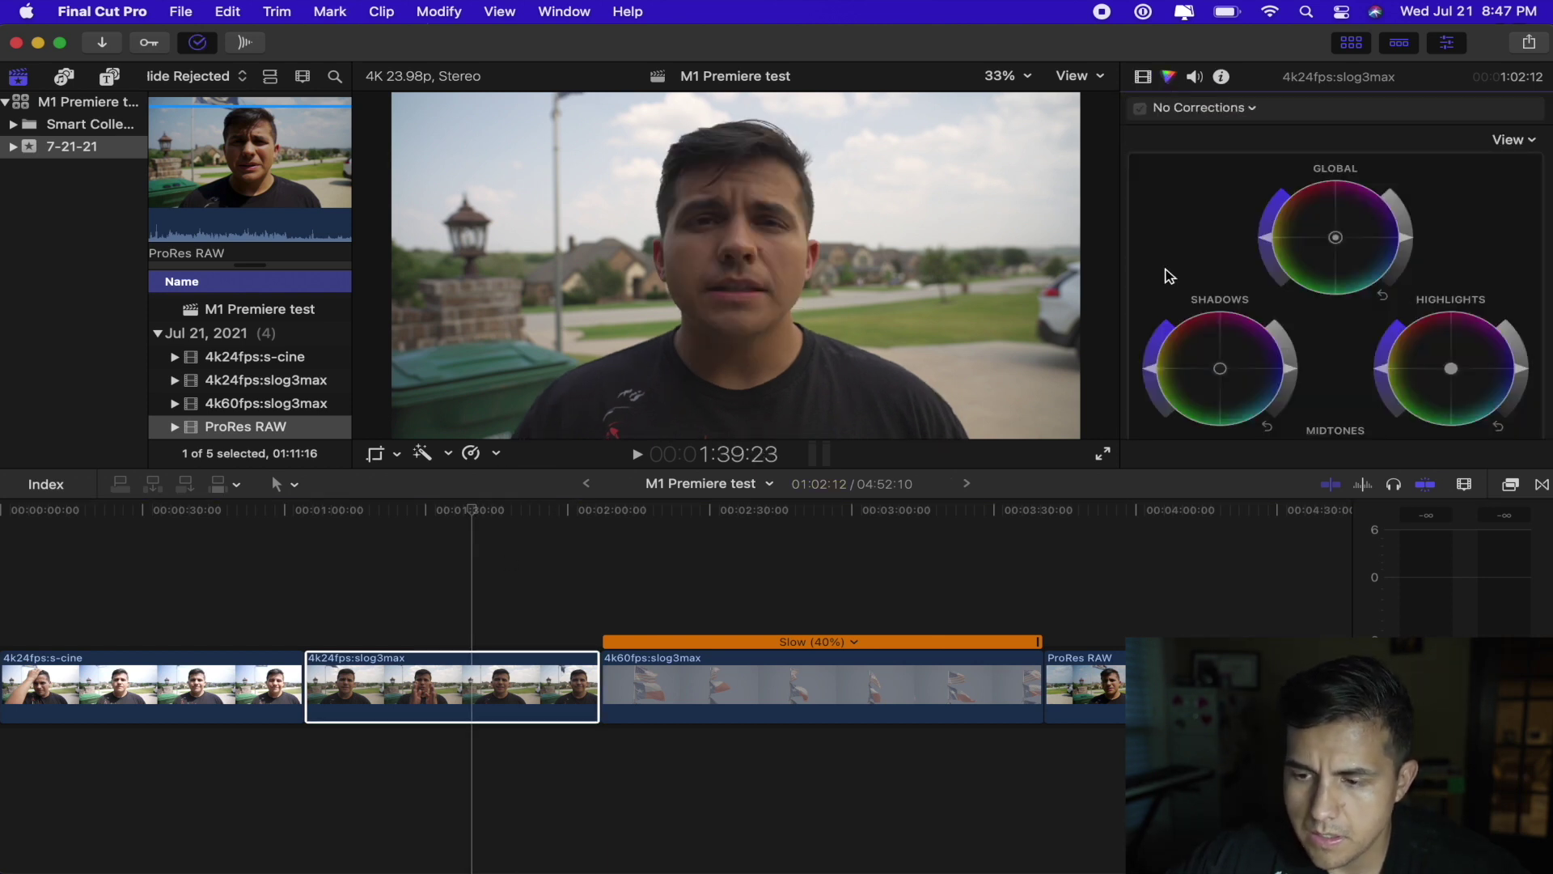
left_click(1142, 77)
left_click(733, 701)
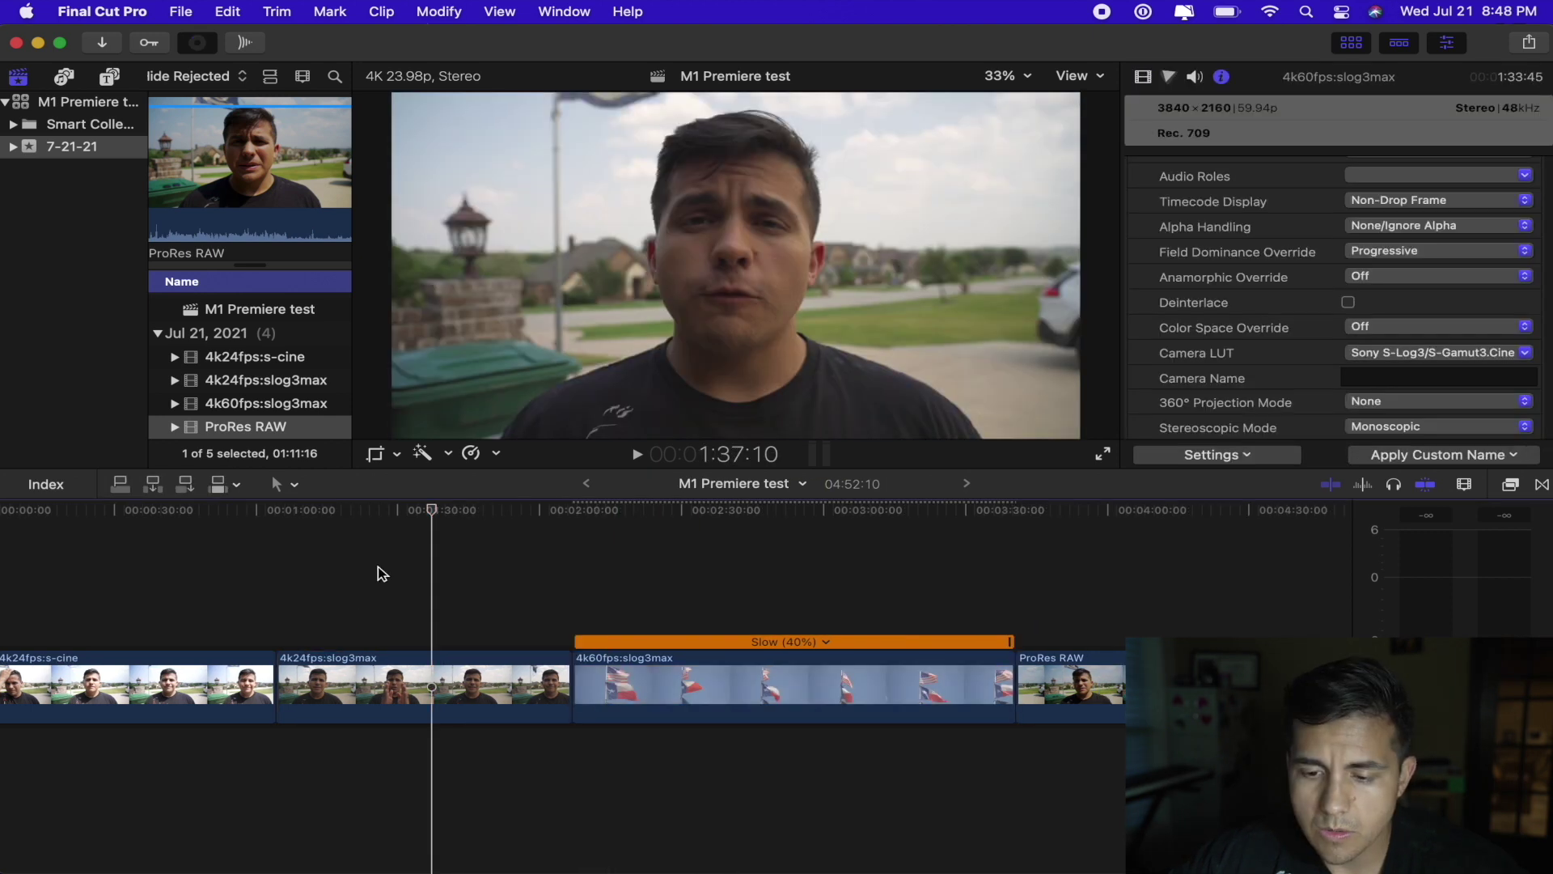
- Switch to Premiere Pro and apply the S-Log3 SG3.Cine to Rec. 709 input LUT to the 4k24fps:slog3max and 4k60fps:slog3max clips
key("ctrl+Up")
left_click(411, 313)
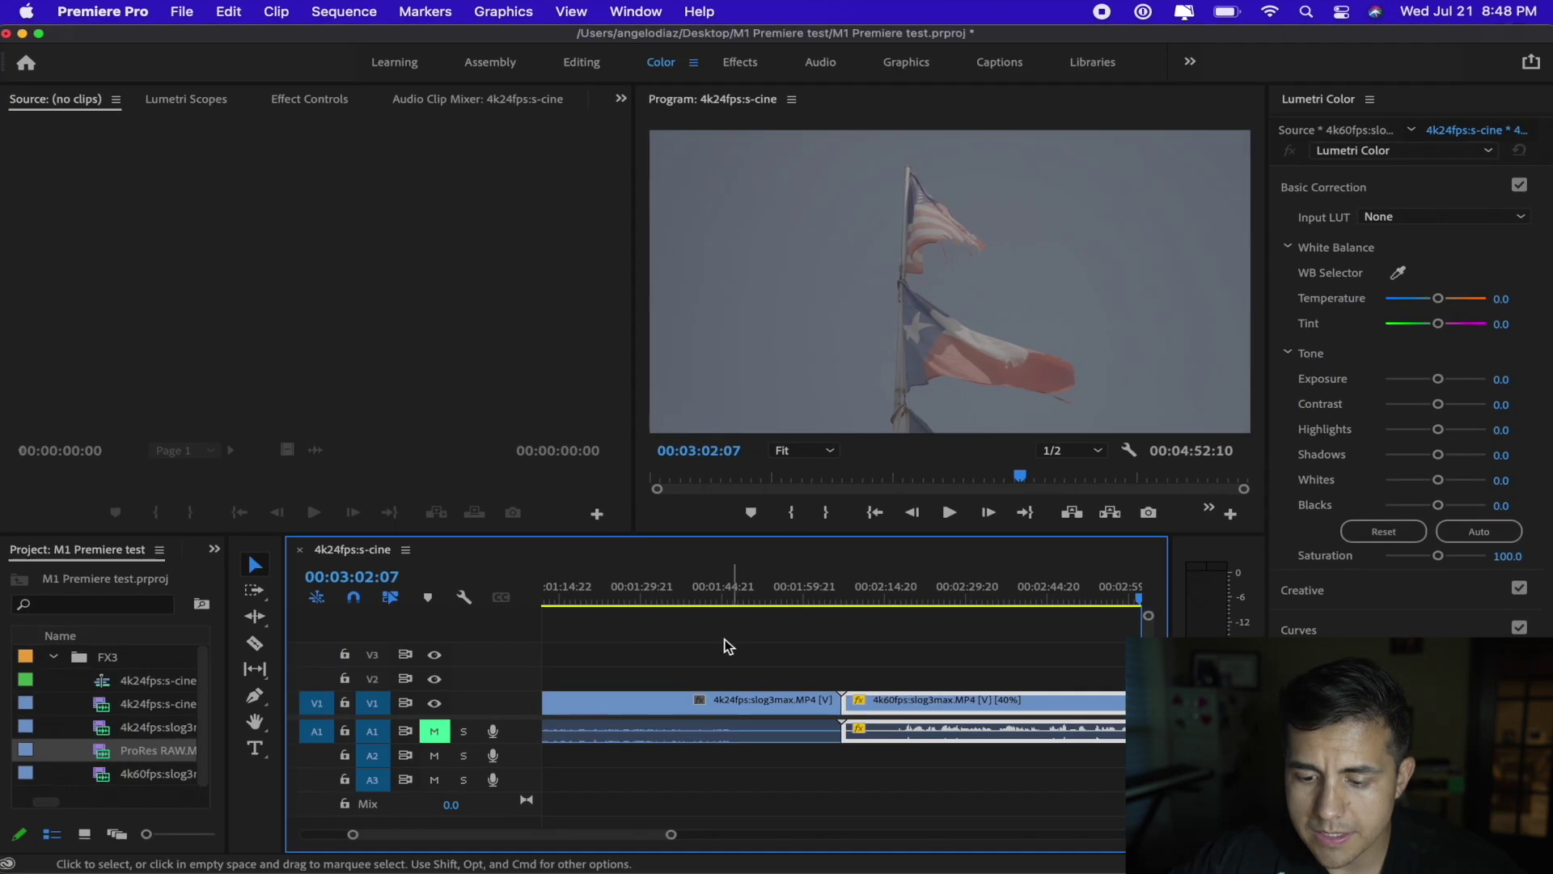
key("minus")
key("minus")
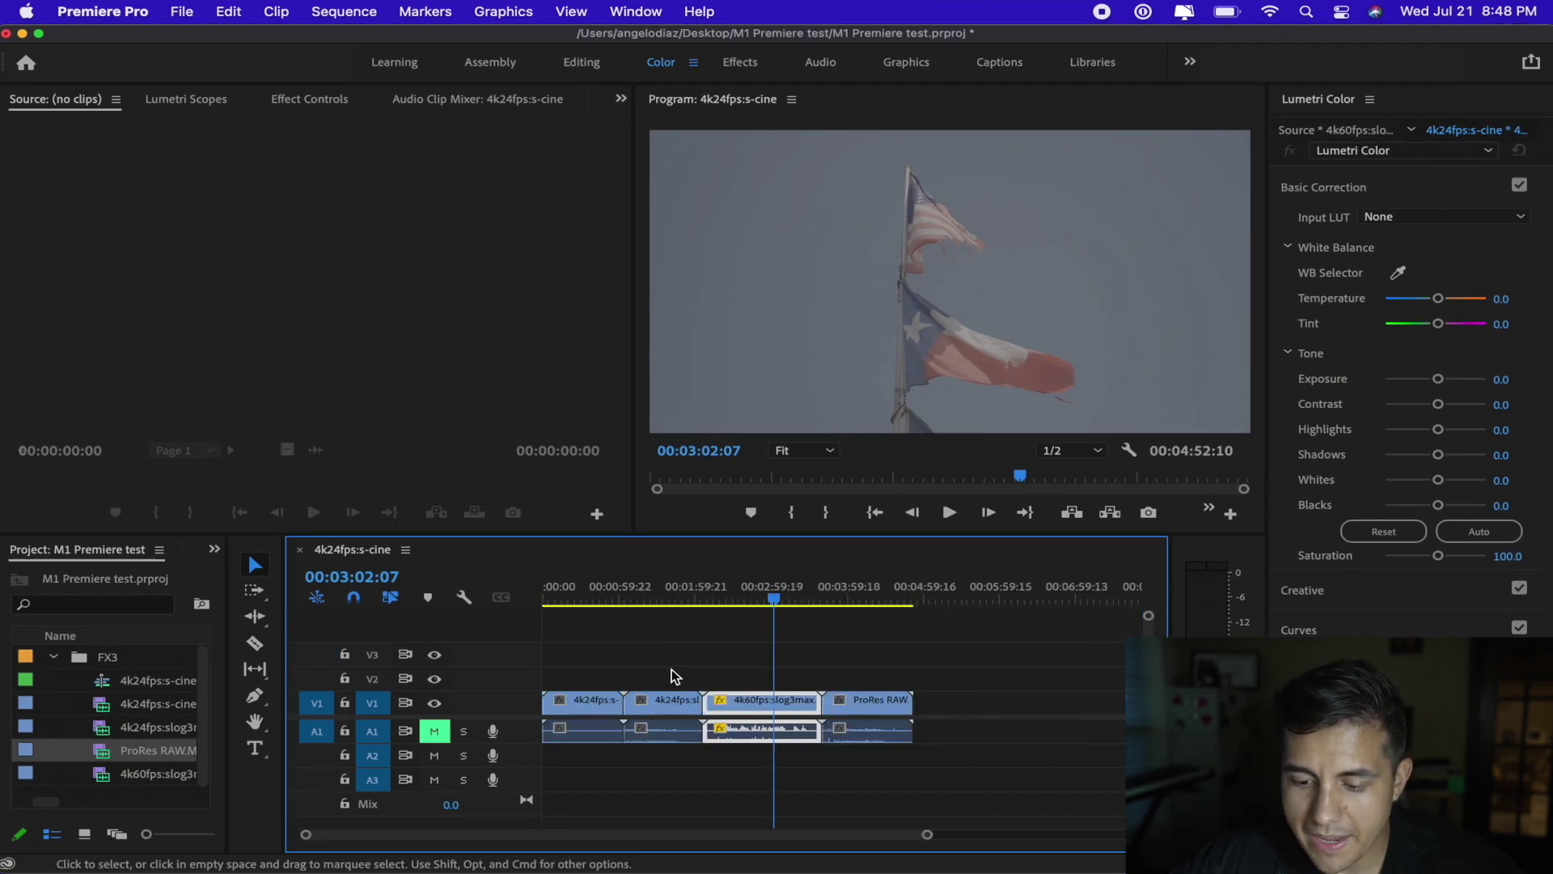
left_click(646, 600)
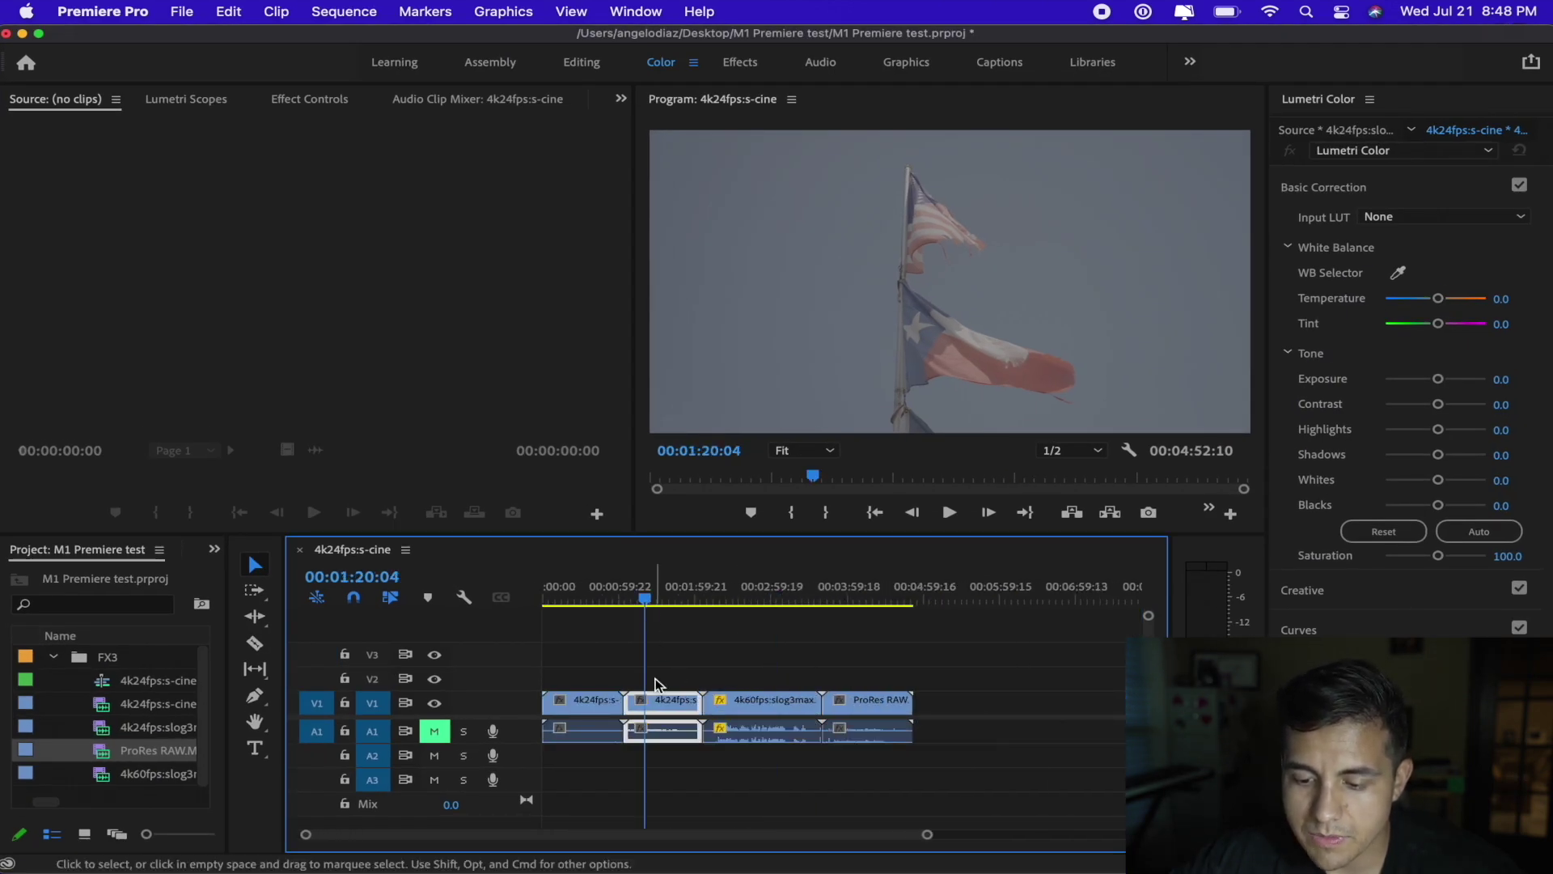
key("equal")
key("equal")
key("minus")
key("minus")
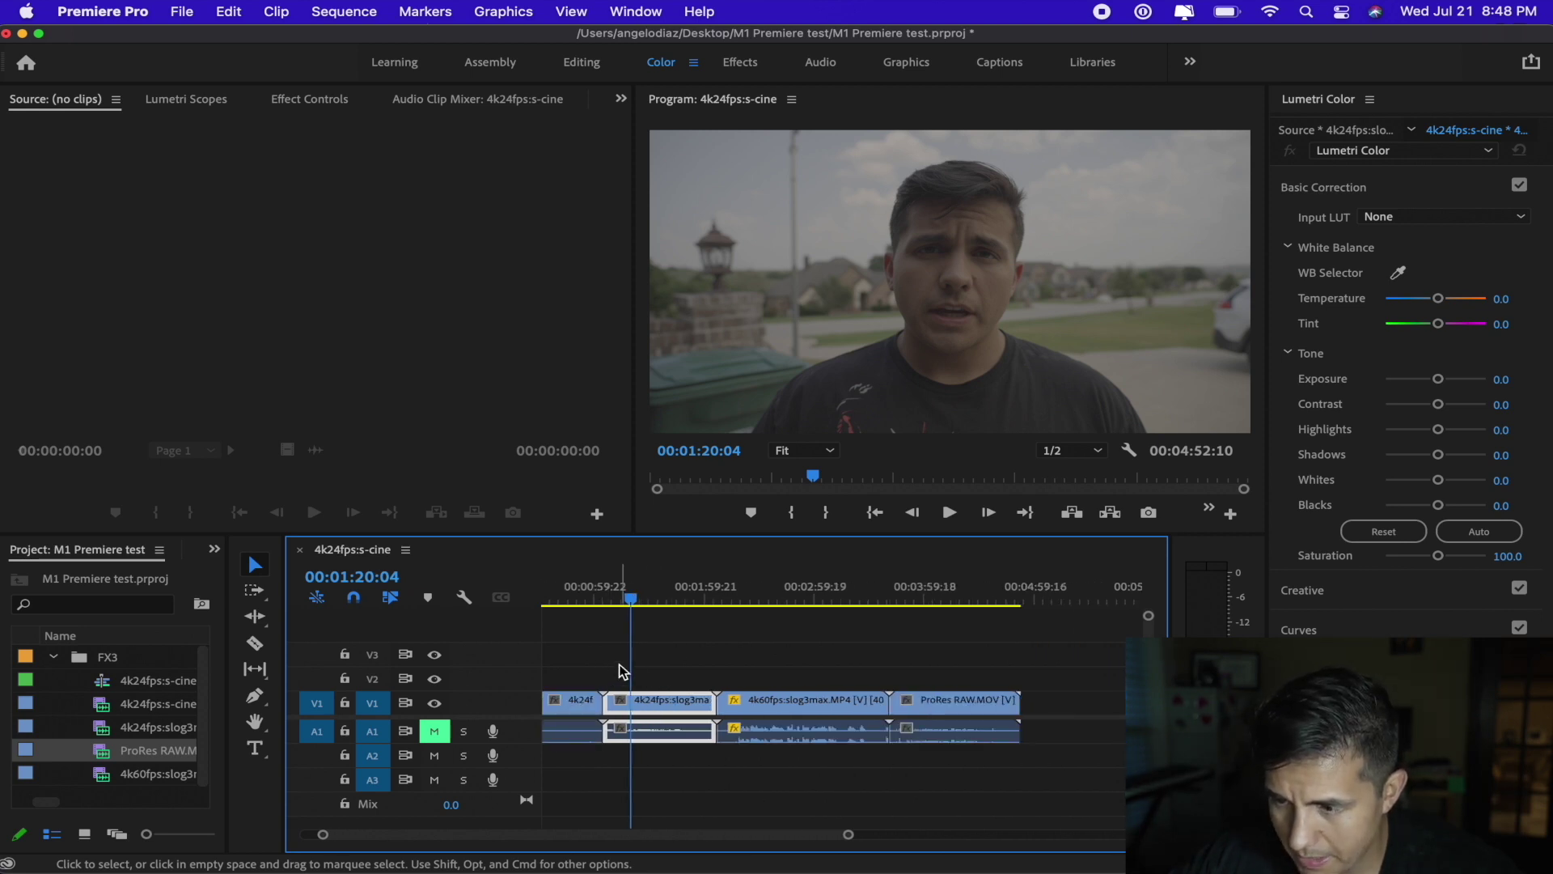
scroll(620, 669, "up", 2)
left_click(1408, 225)
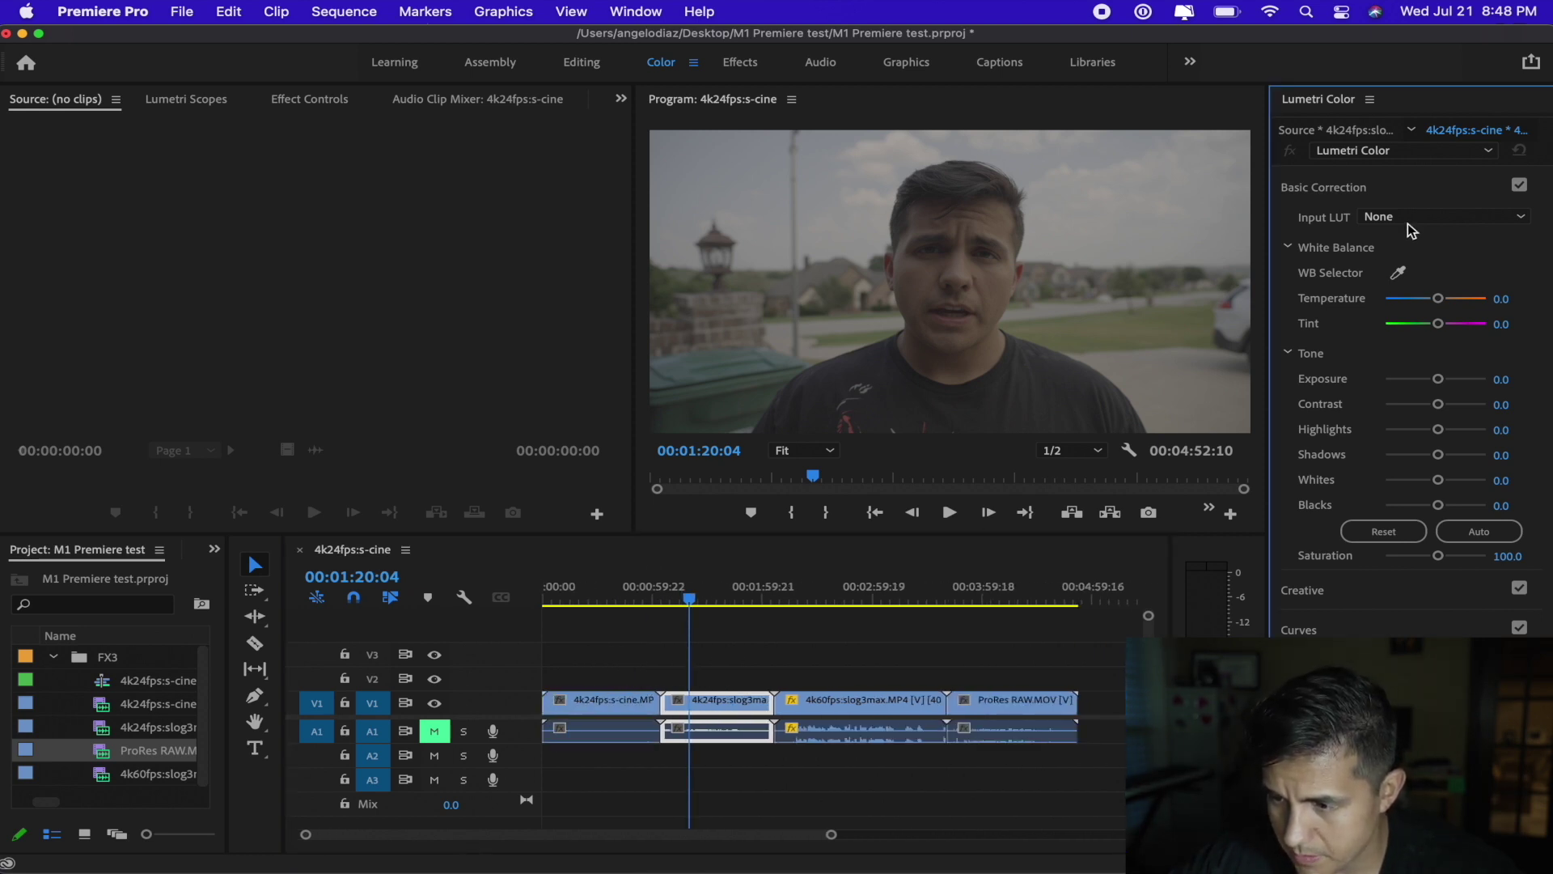
left_click(1419, 216)
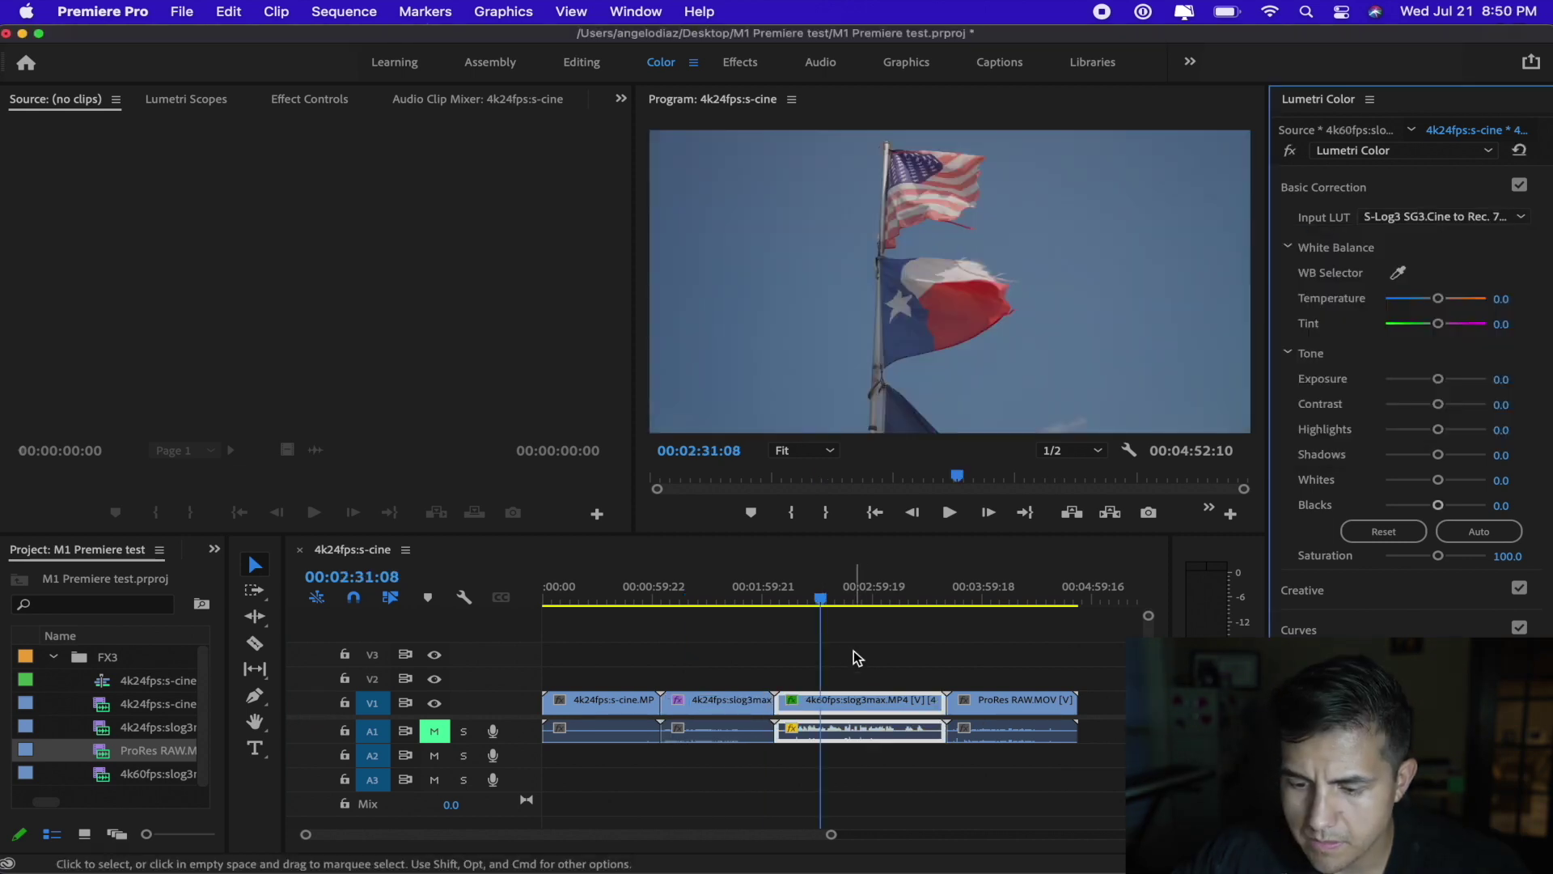
- Play back the 4k24fps:slog3max clip with its input LUT applied, restarting from near the clip's beginning
left_click(664, 595)
key("space")
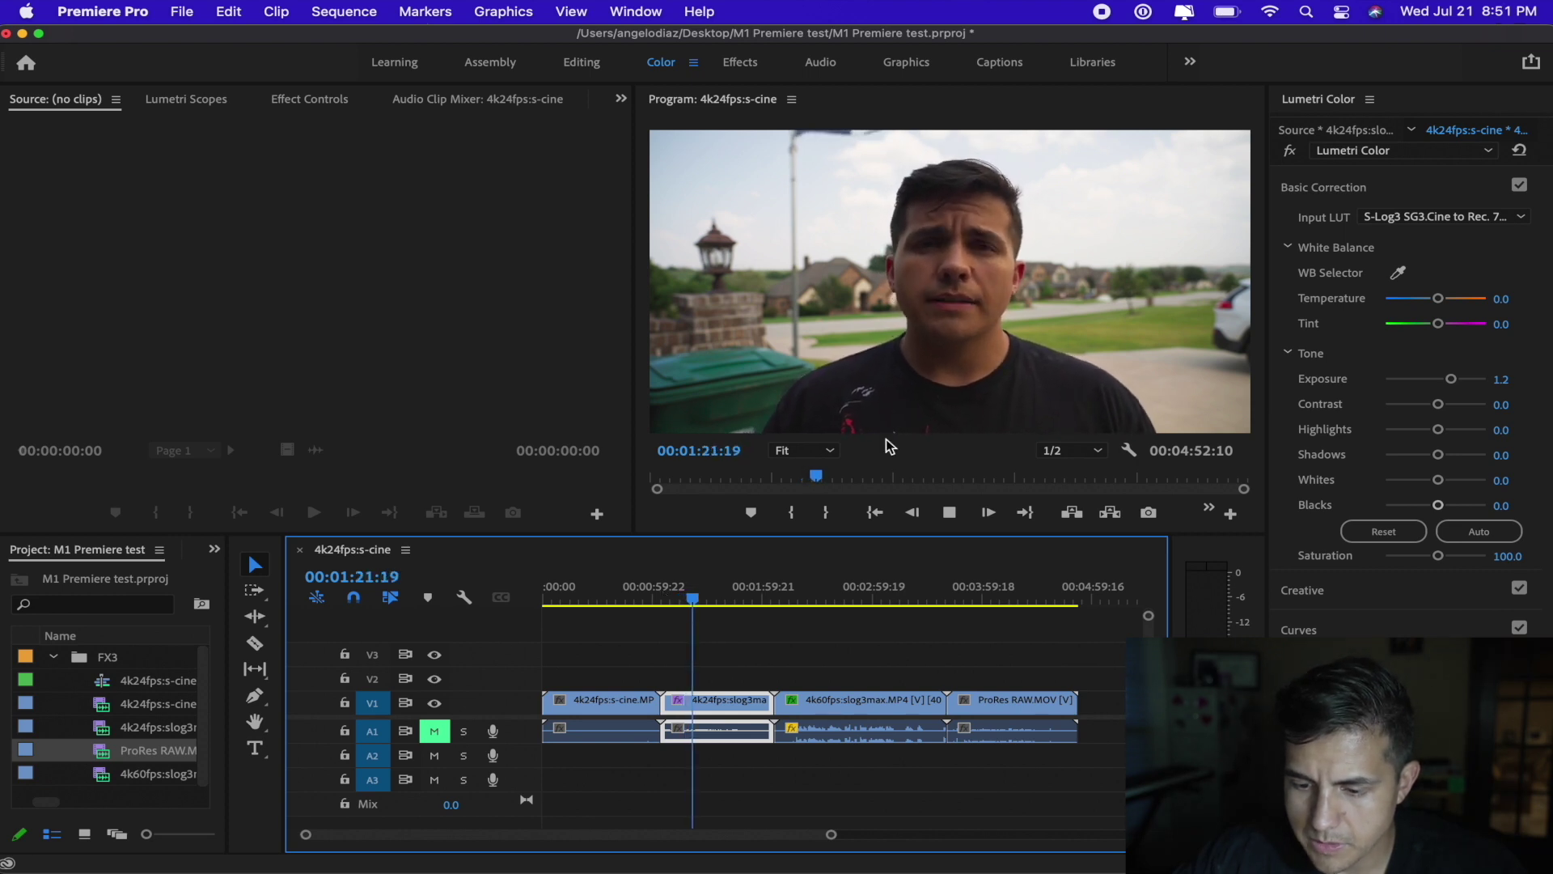
left_click(678, 601)
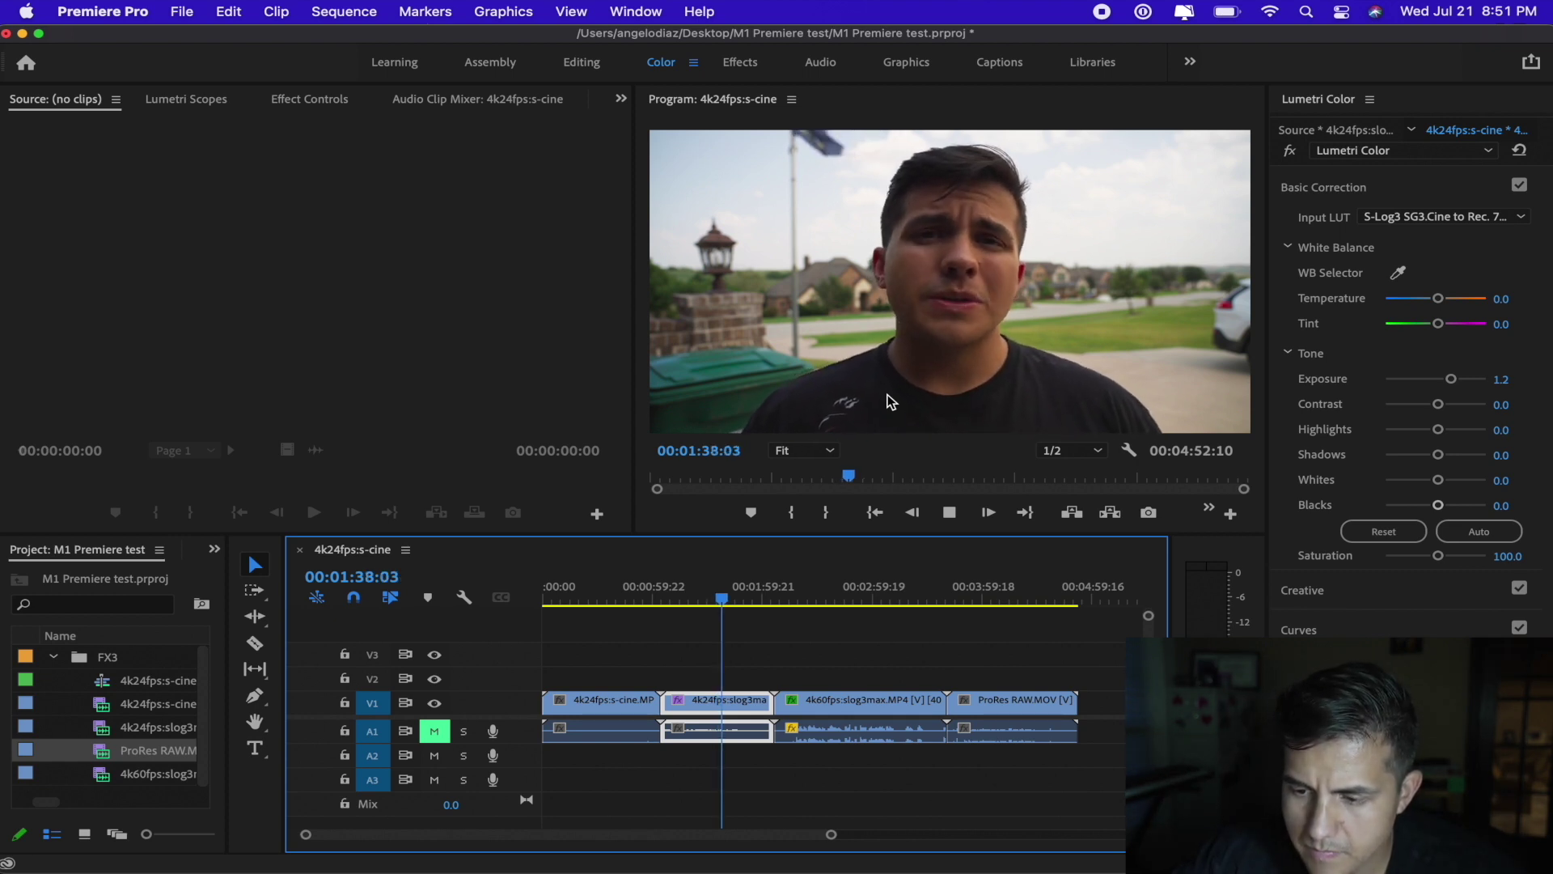
key("space")
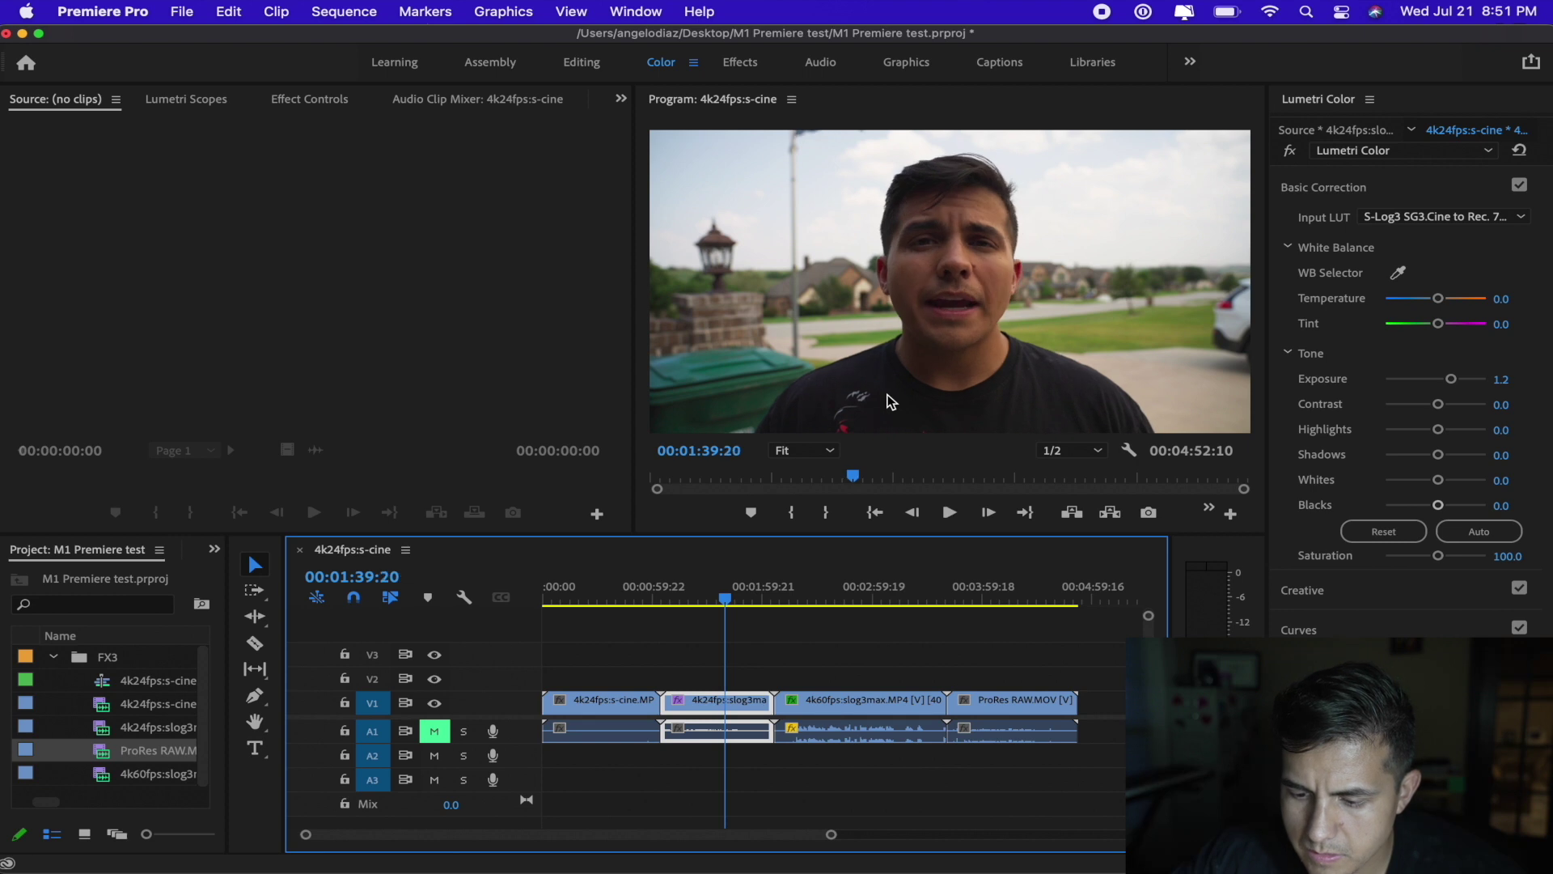
- Play back the slowed 4k60fps:slog3max clip with its input LUT, first at increased playback speed and again at normal speed
left_click(792, 590)
key("space")
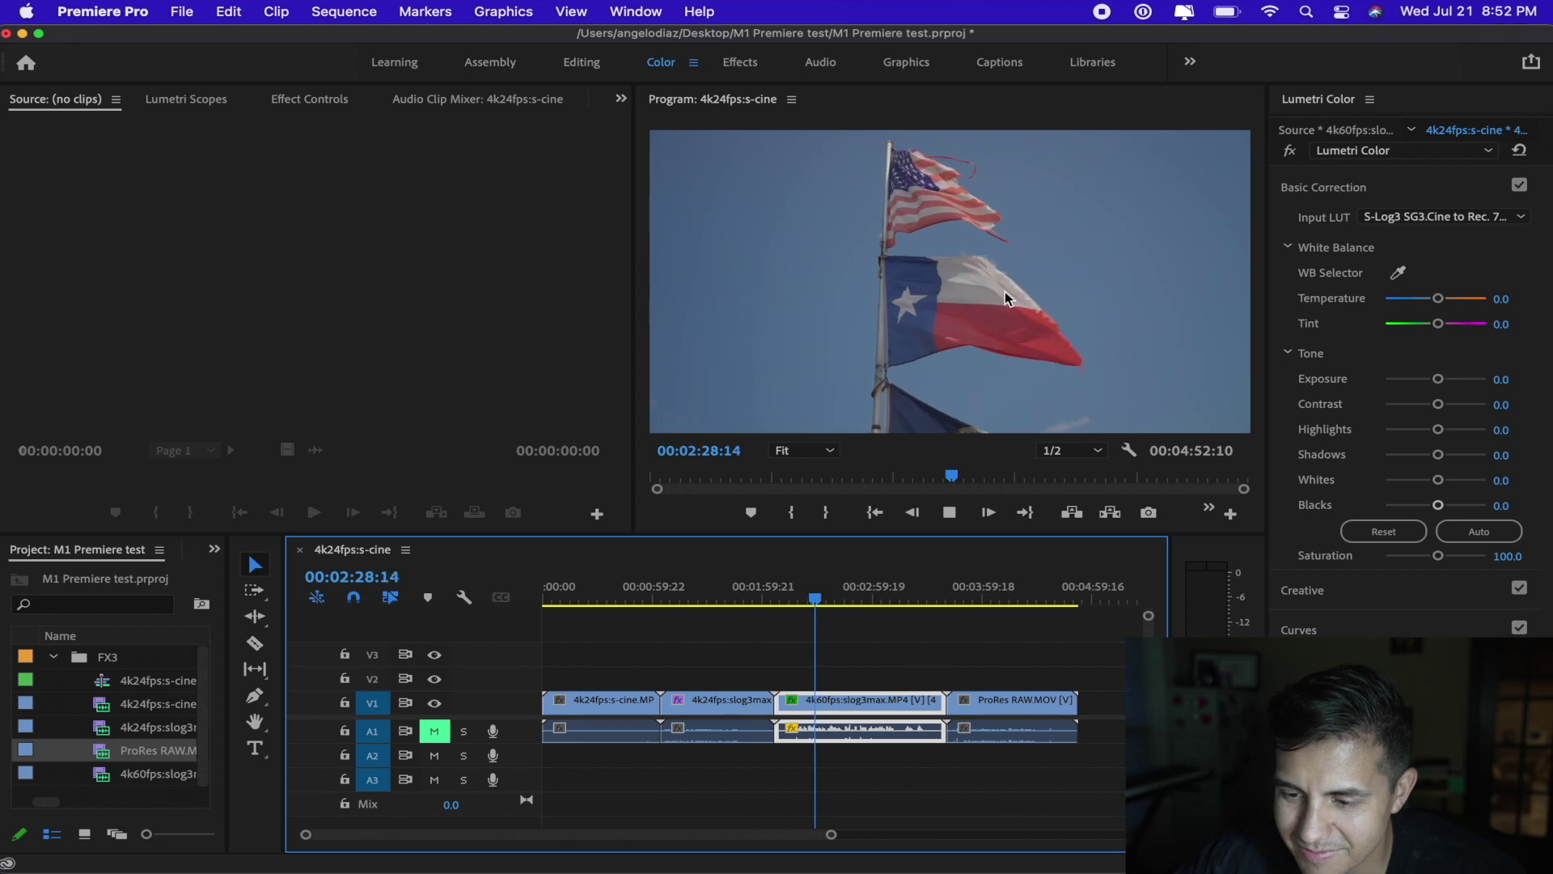
key("l")
key("l")
key("l")
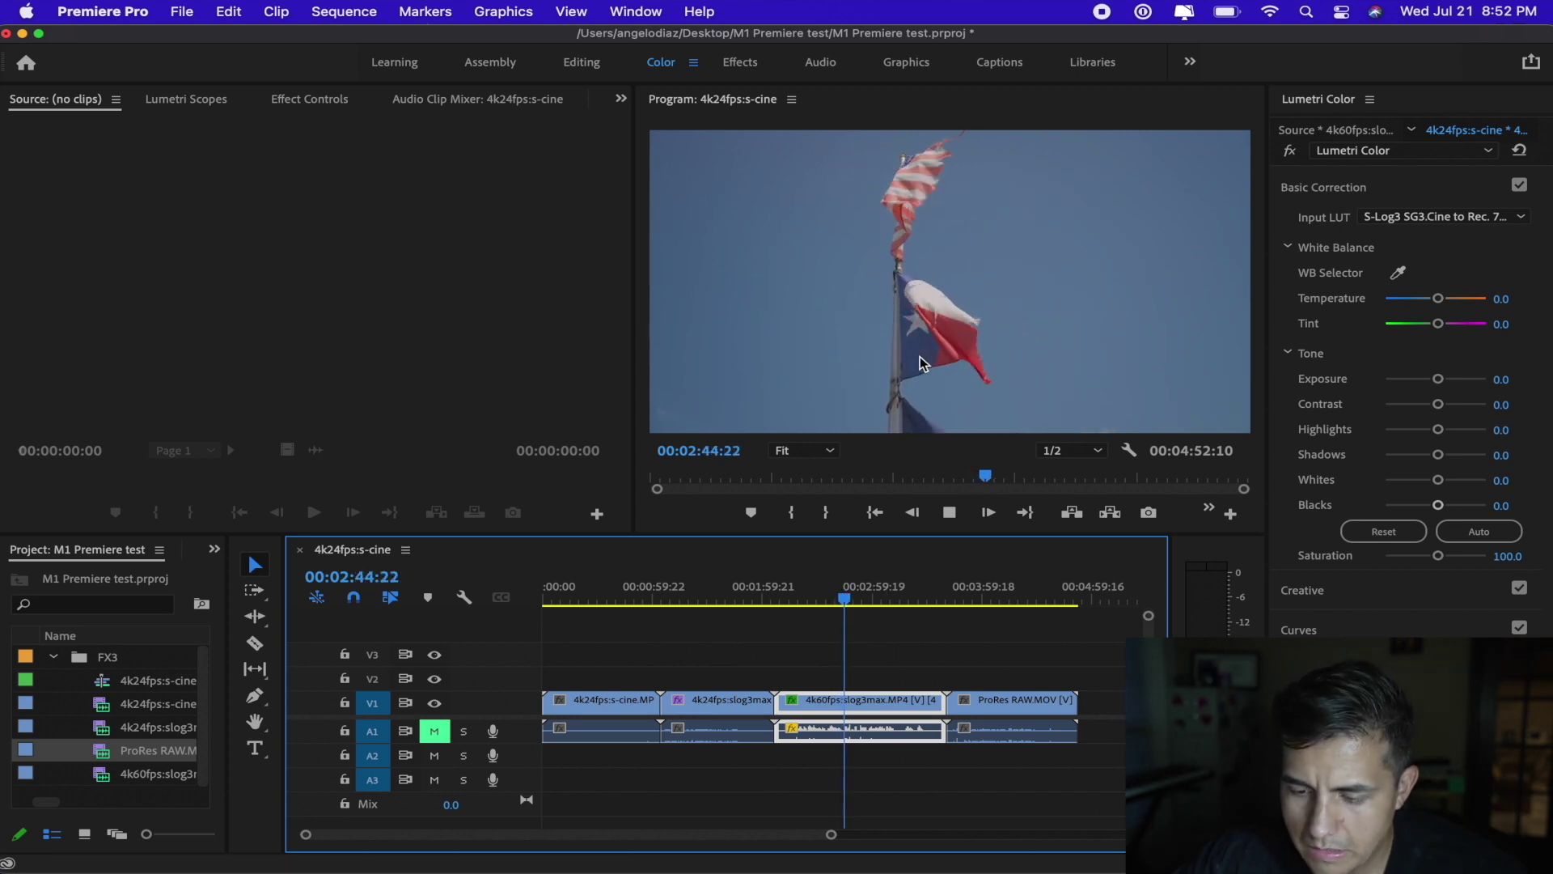
left_click(822, 597)
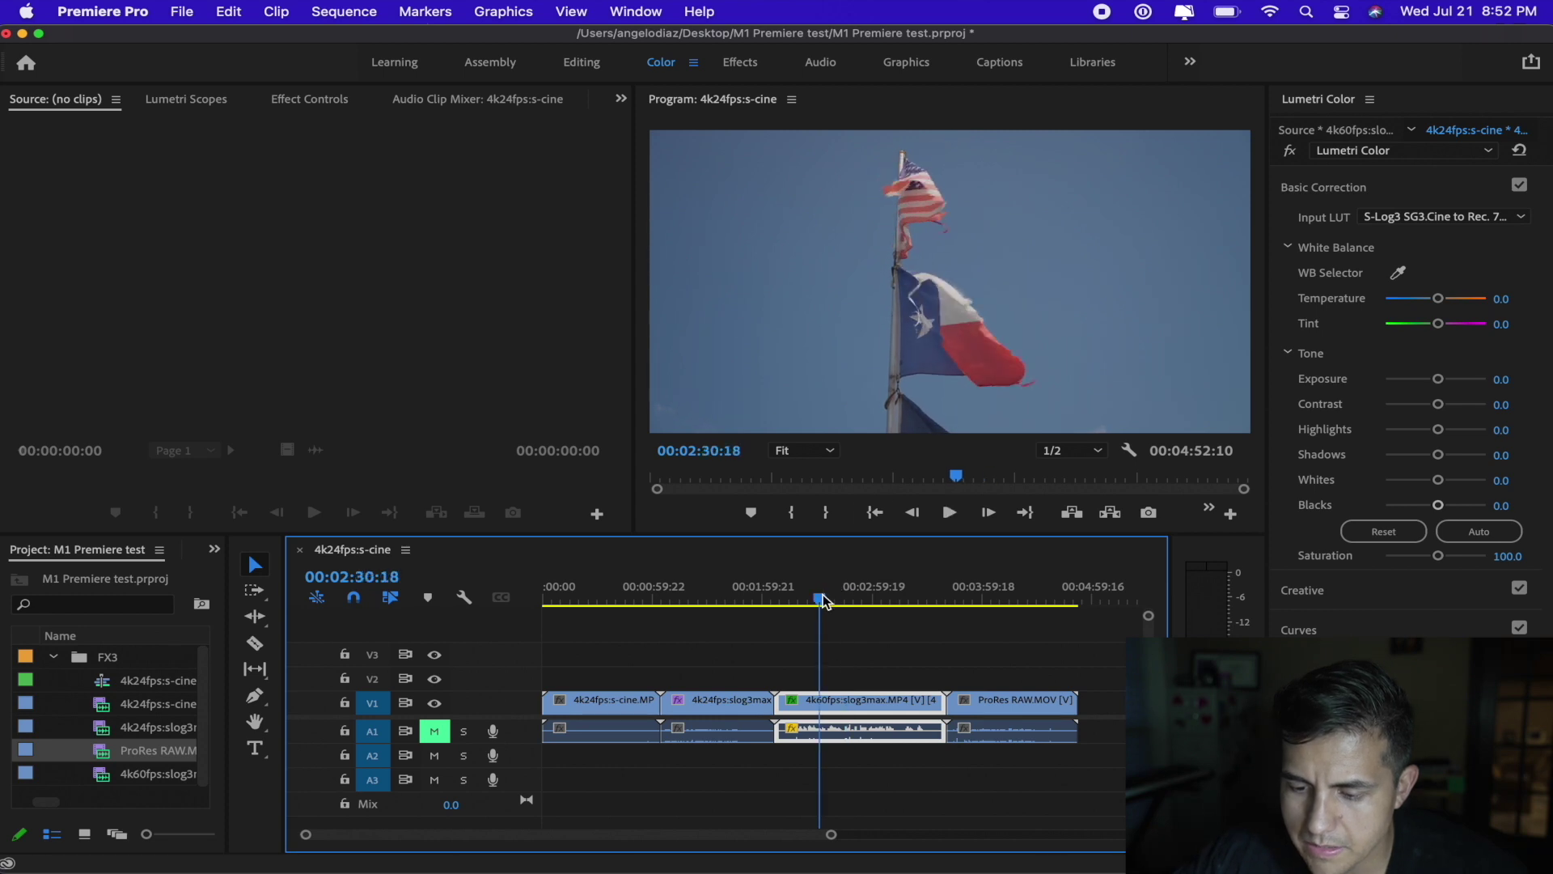
key("space")
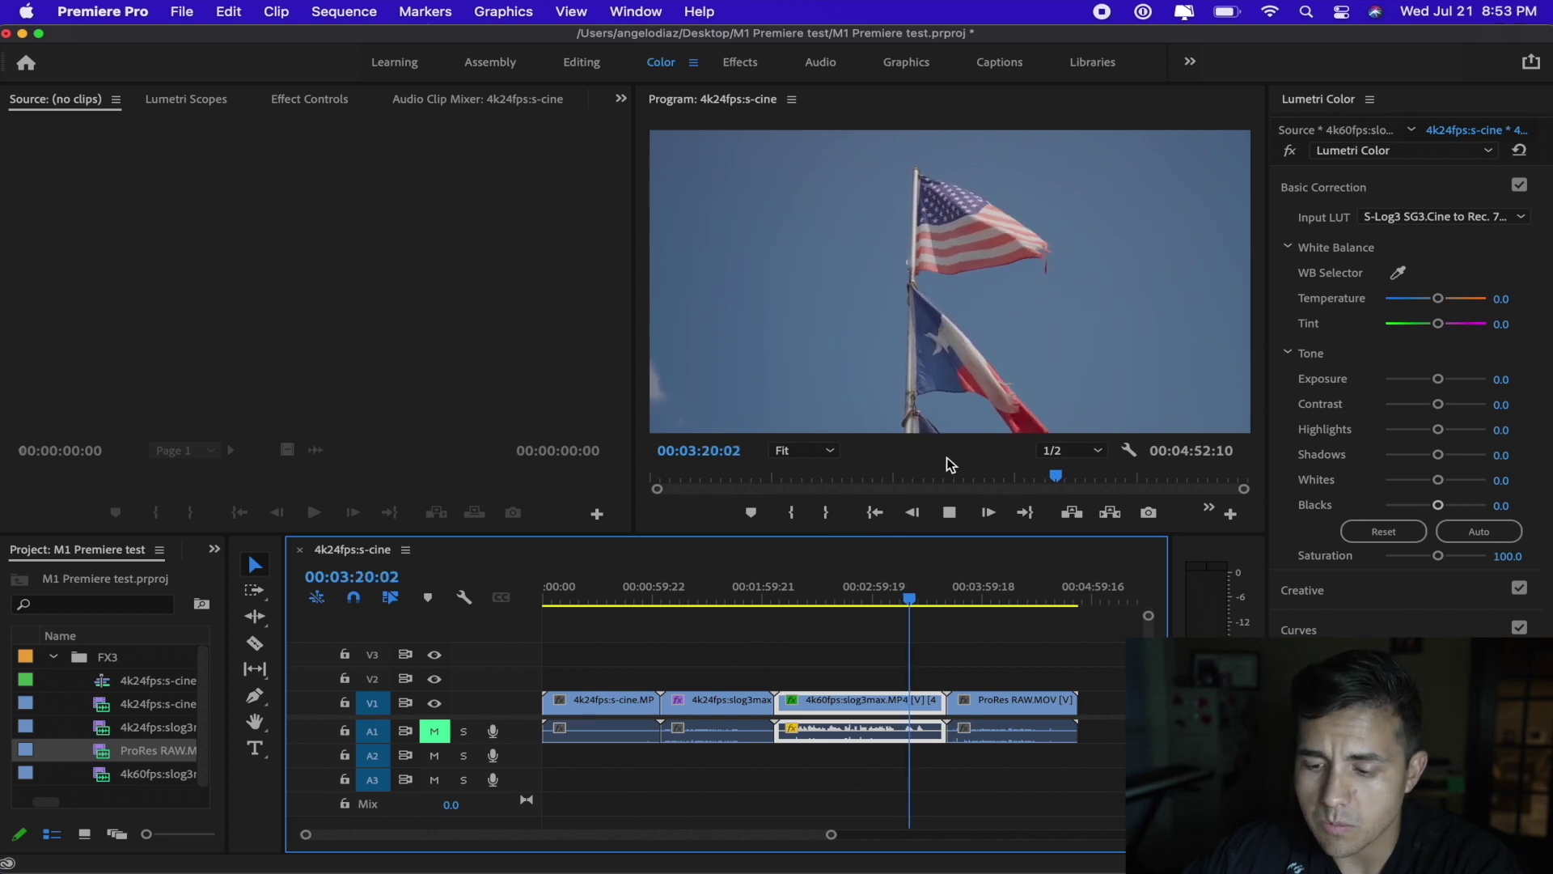
key("space")
- Play back a stretch of the ProRes RAW.MOV clip from near its start
left_click(962, 598)
key("space")
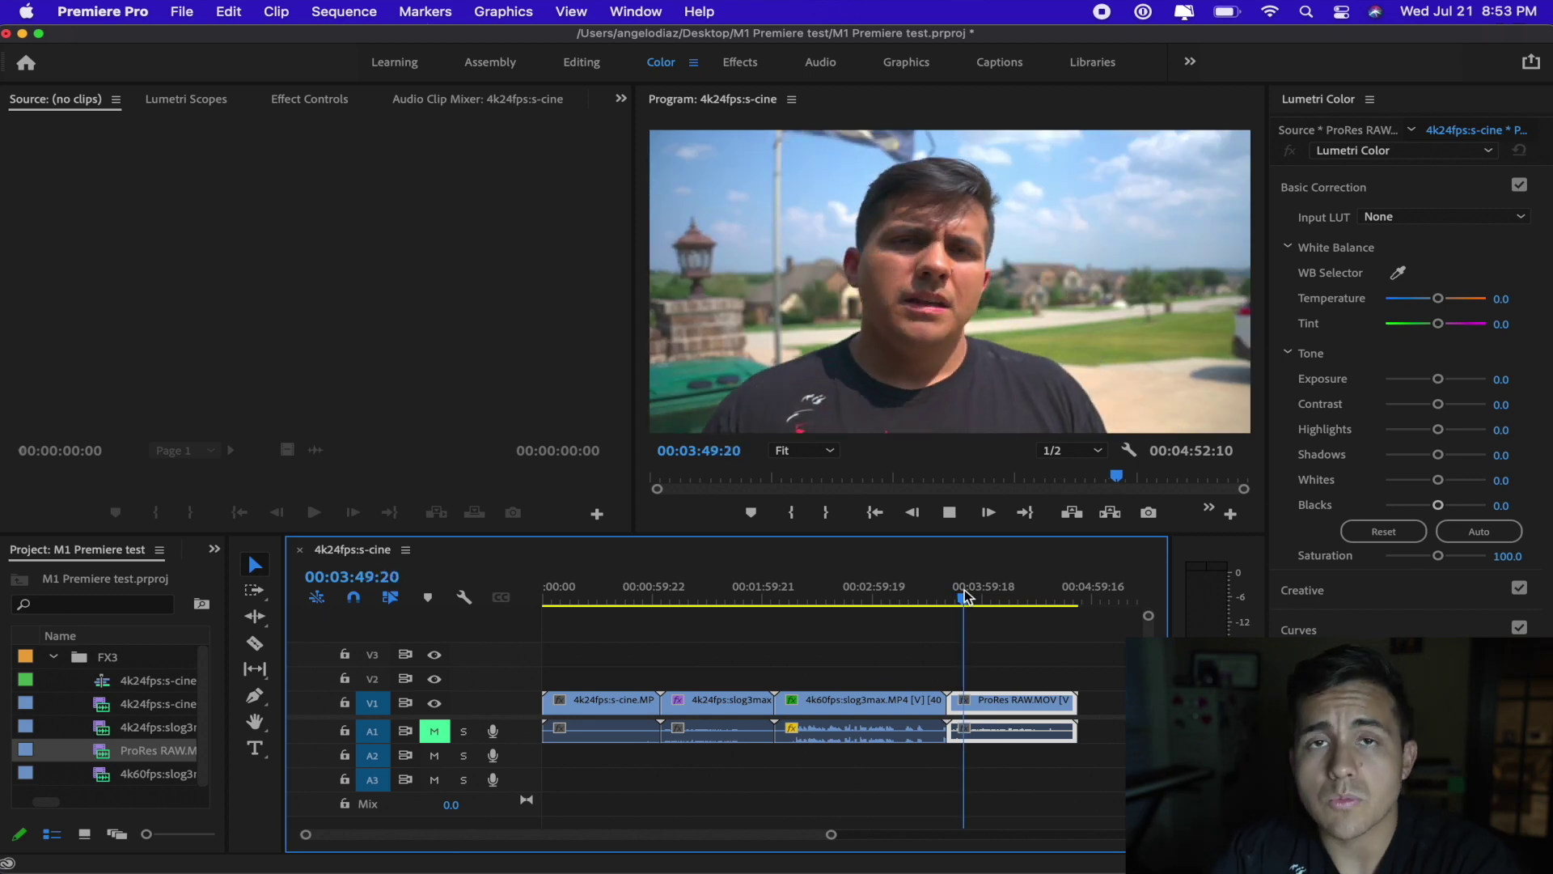
key("space")
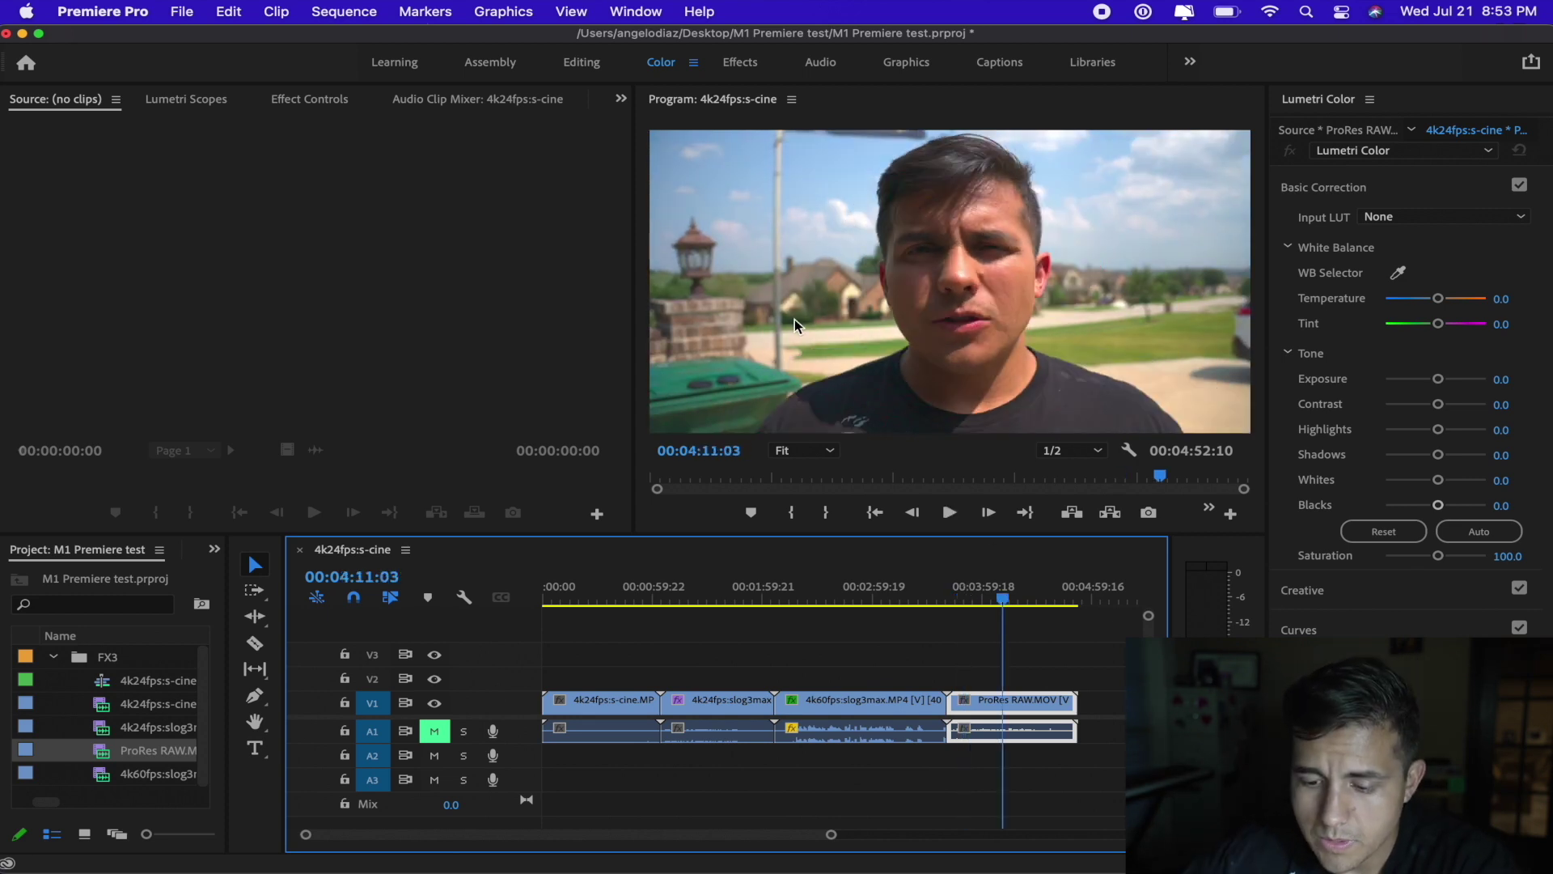